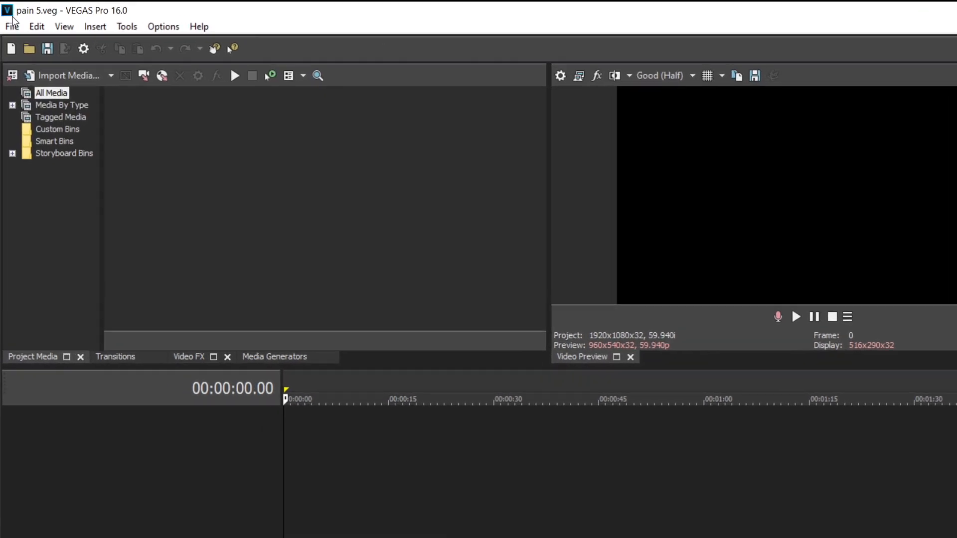
# Open the setup dialog for a new project.
pyautogui.click(10, 21)
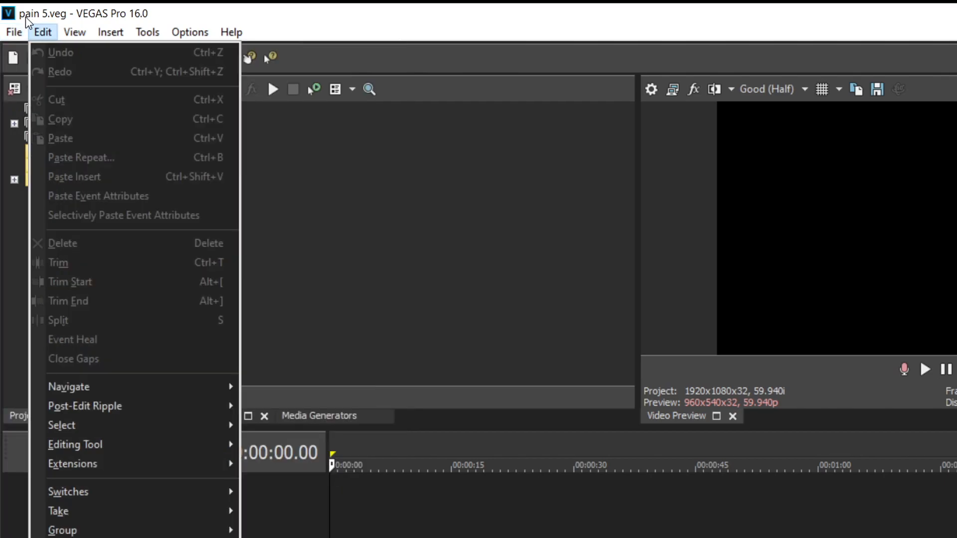
pyautogui.click(13, 37)
pyautogui.click(7, 29)
pyautogui.click(13, 32)
pyautogui.click(12, 32)
pyautogui.click(27, 53)
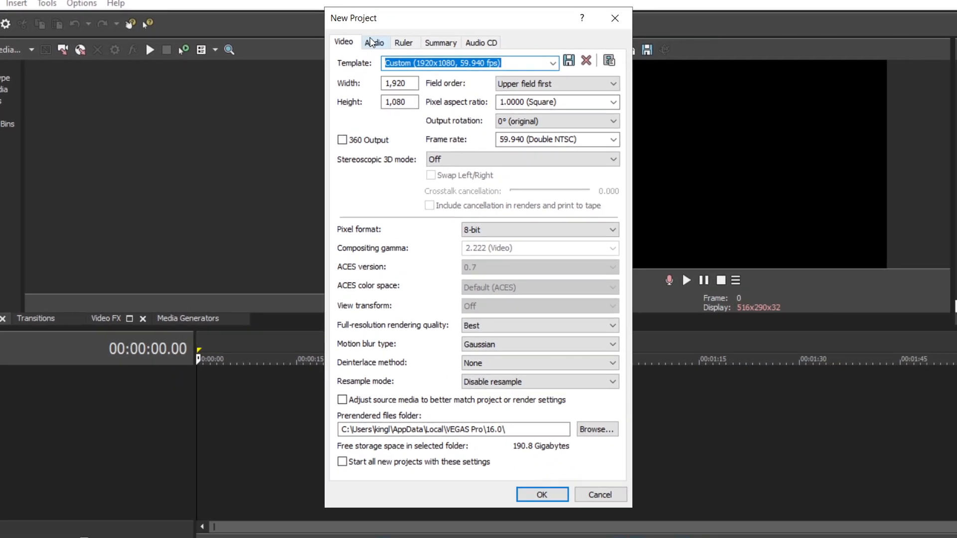
# Look through the project templates and try the 24.000 (Film) and 29.970 (NTSC) frame rates for the new project.
pyautogui.click(552, 63)
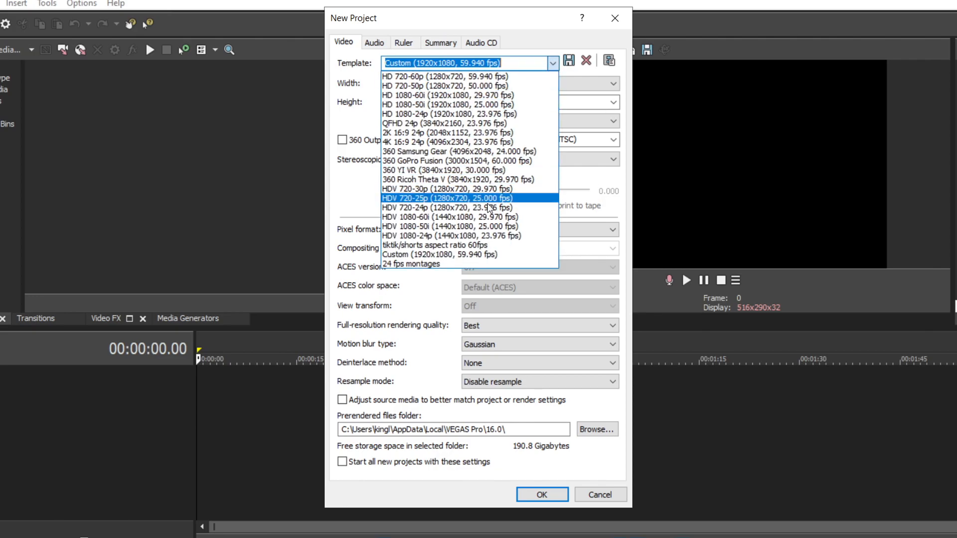
pyautogui.click(426, 269)
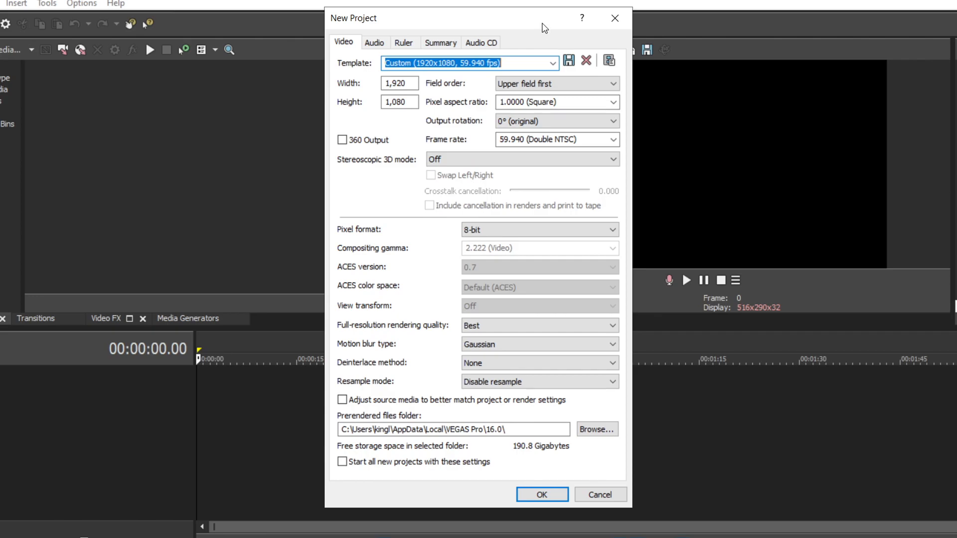
pyautogui.click(613, 139)
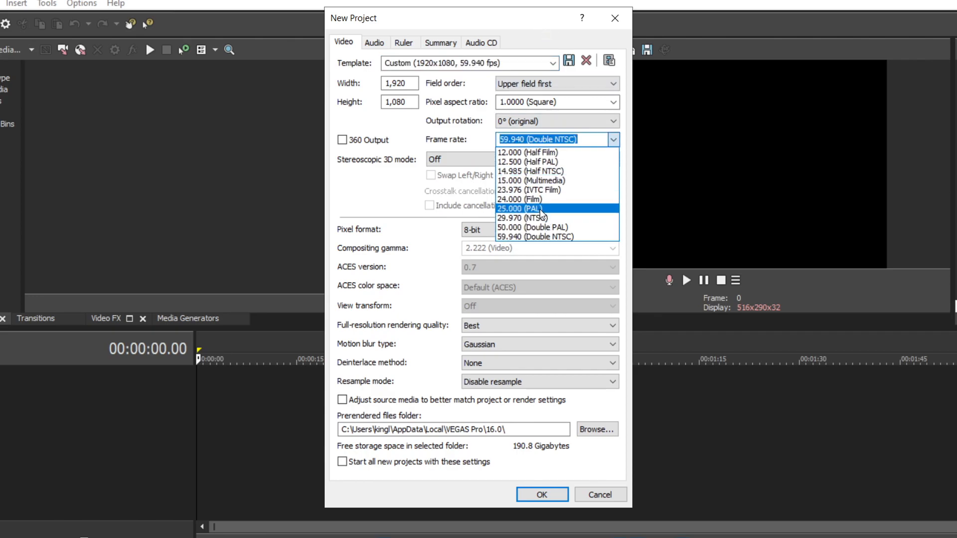
pyautogui.click(573, 205)
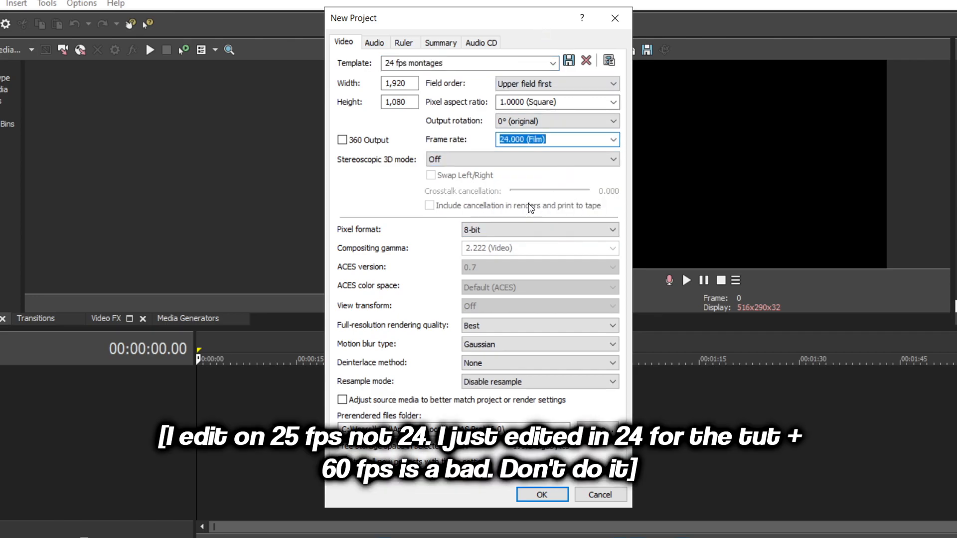
pyautogui.click(613, 140)
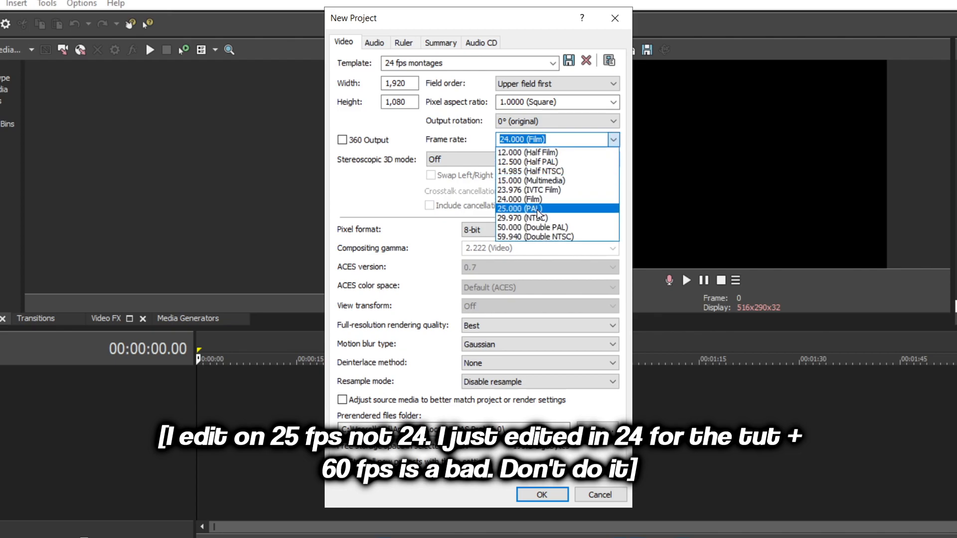
pyautogui.click(554, 218)
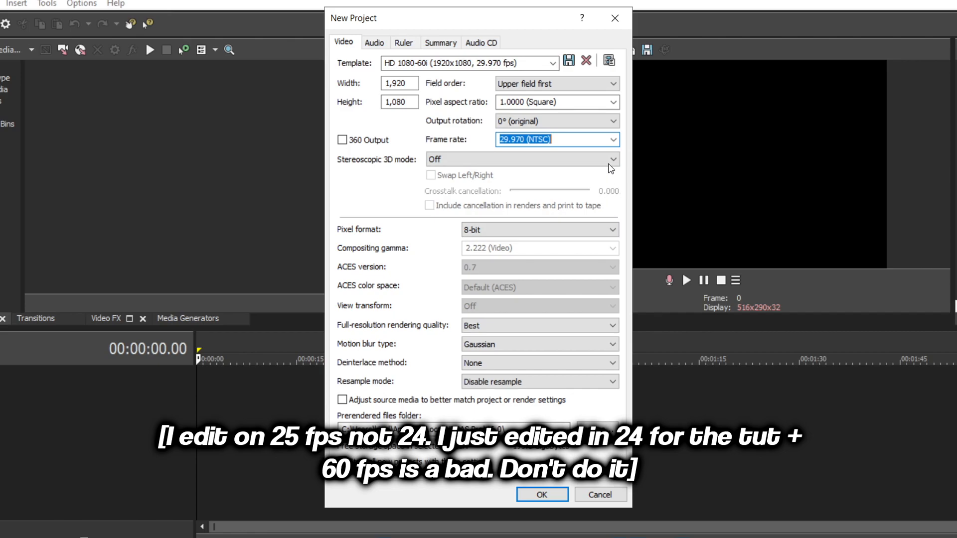
# Set the new project's frame rate to 24.000 (Film) and its resample mode to Disable resample.
pyautogui.click(613, 140)
pyautogui.click(528, 198)
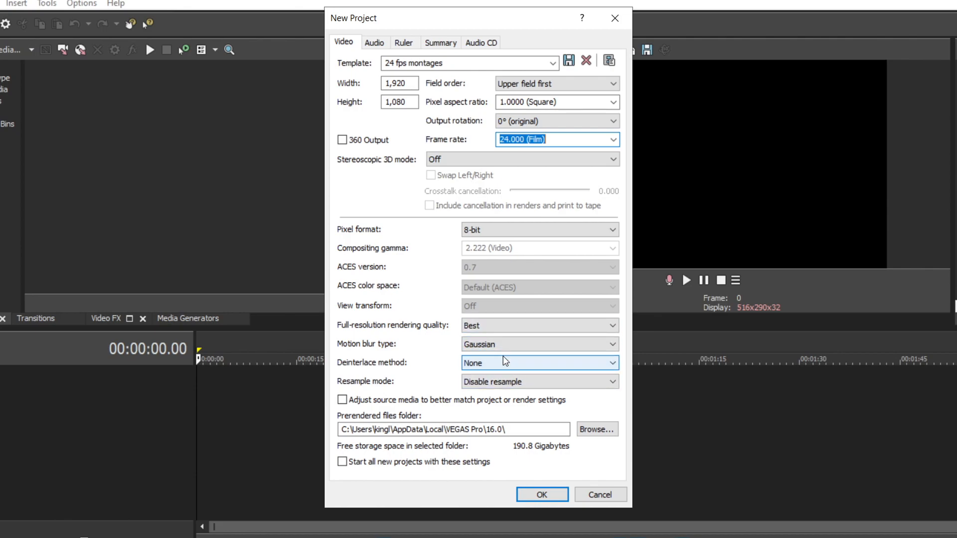
pyautogui.click(518, 385)
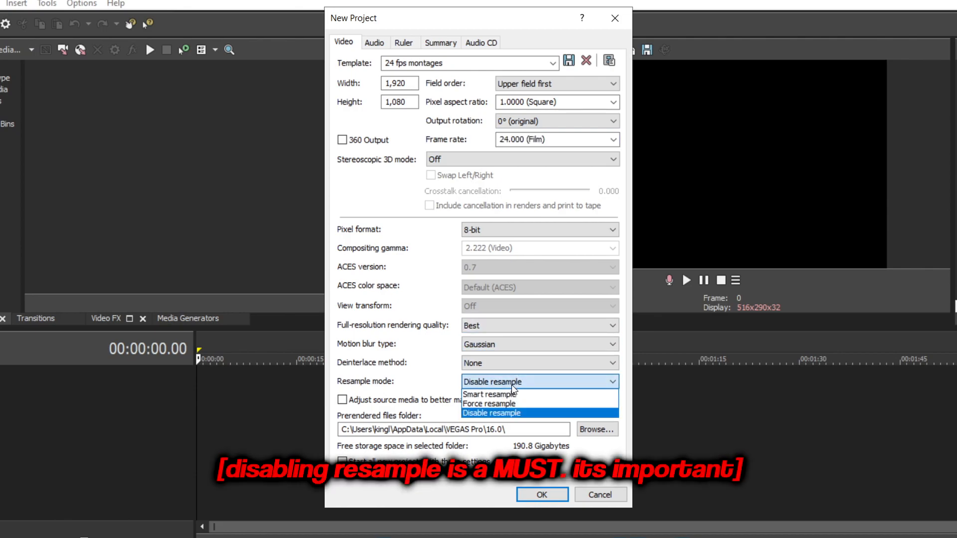
pyautogui.click(511, 412)
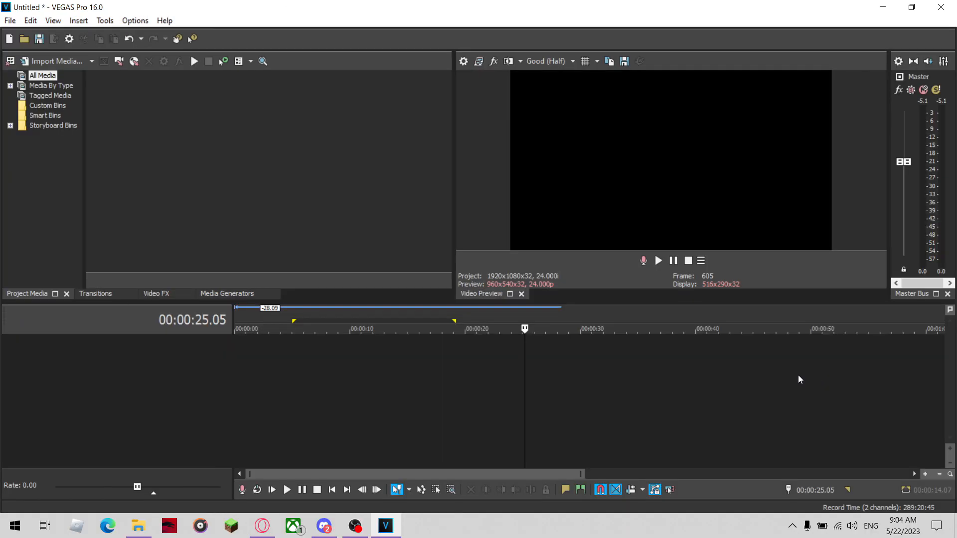
# Return the playhead to the start of the timeline and insert one audio track with a video track below it.
pyautogui.click(675, 377)
pyautogui.hotkey('ctrl', 'Home')
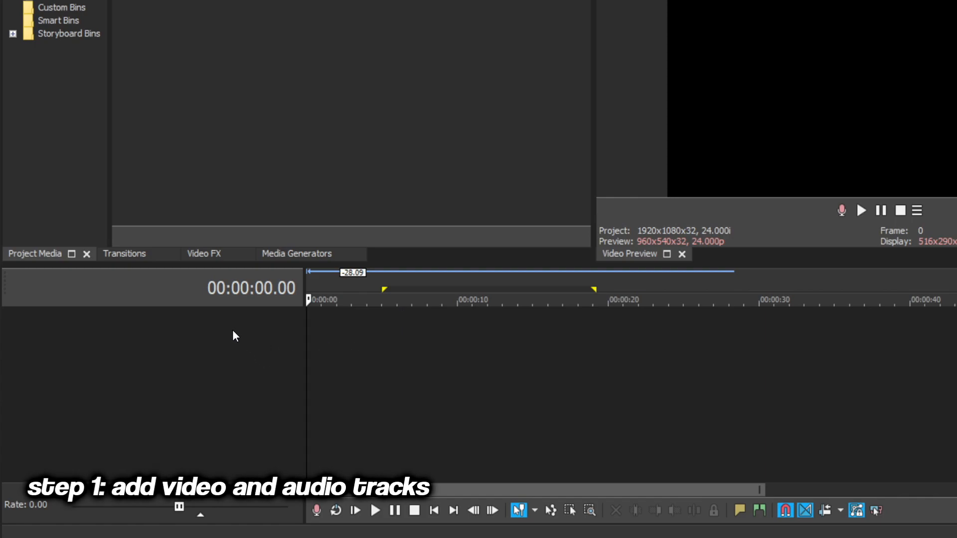
pyautogui.rightClick(267, 362)
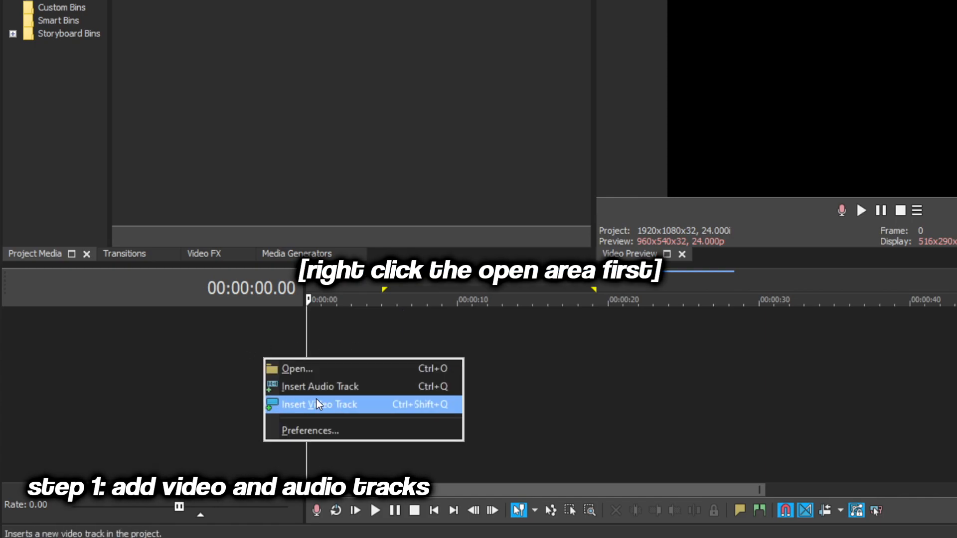
pyautogui.click(325, 387)
pyautogui.rightClick(271, 406)
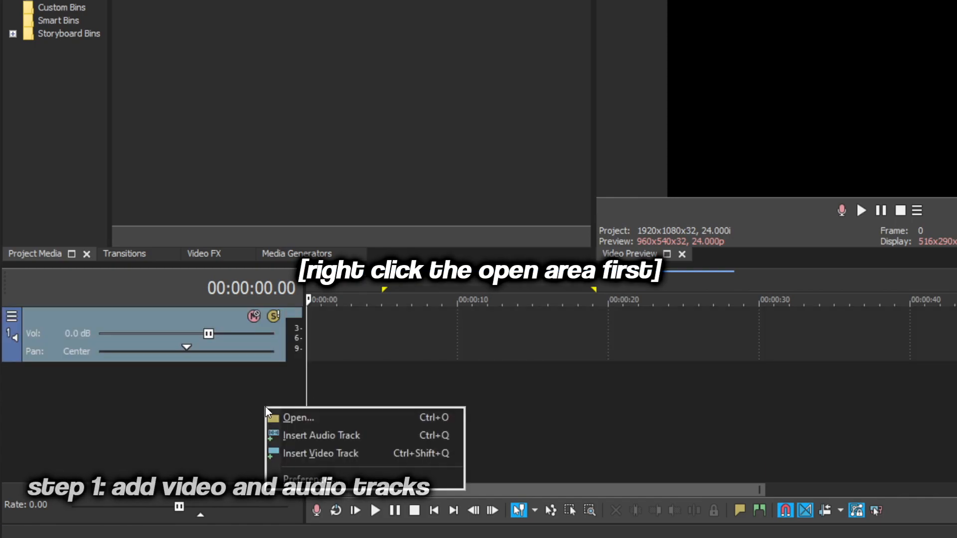
pyautogui.click(358, 452)
pyautogui.moveTo(270, 352); pyautogui.dragTo(276, 430)
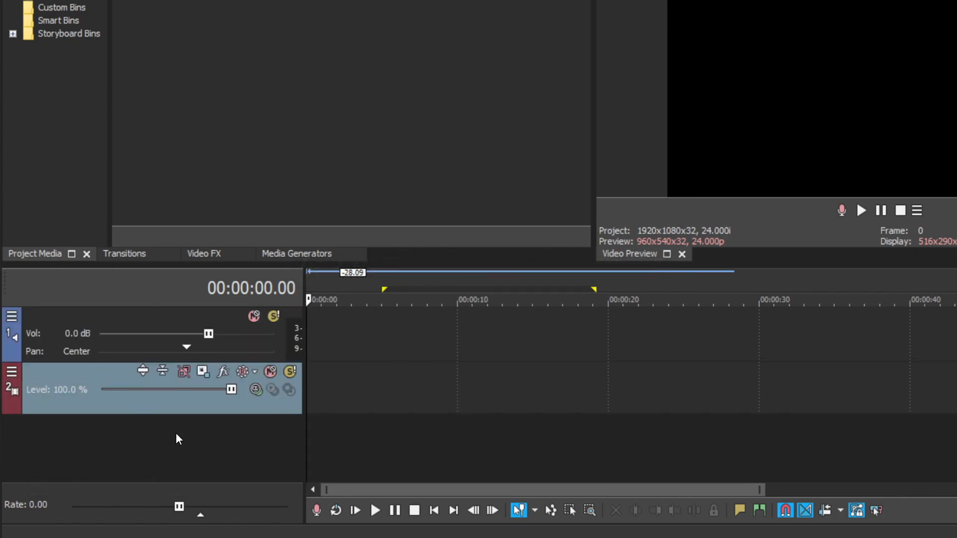
# Insert a second video track next to the existing one and two more audio tracks at the end of the track list.
pyautogui.rightClick(231, 451)
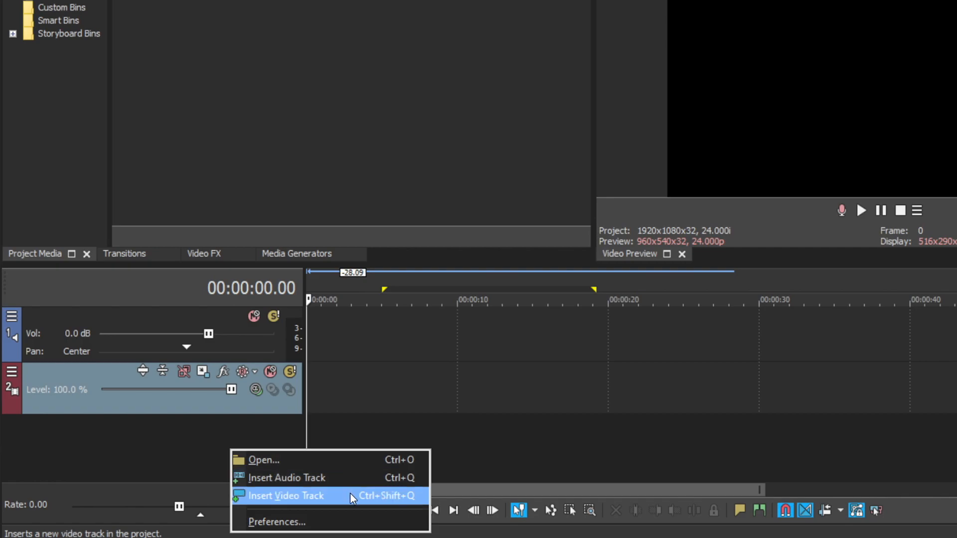
pyautogui.click(352, 479)
pyautogui.rightClick(291, 401)
pyautogui.click(371, 178)
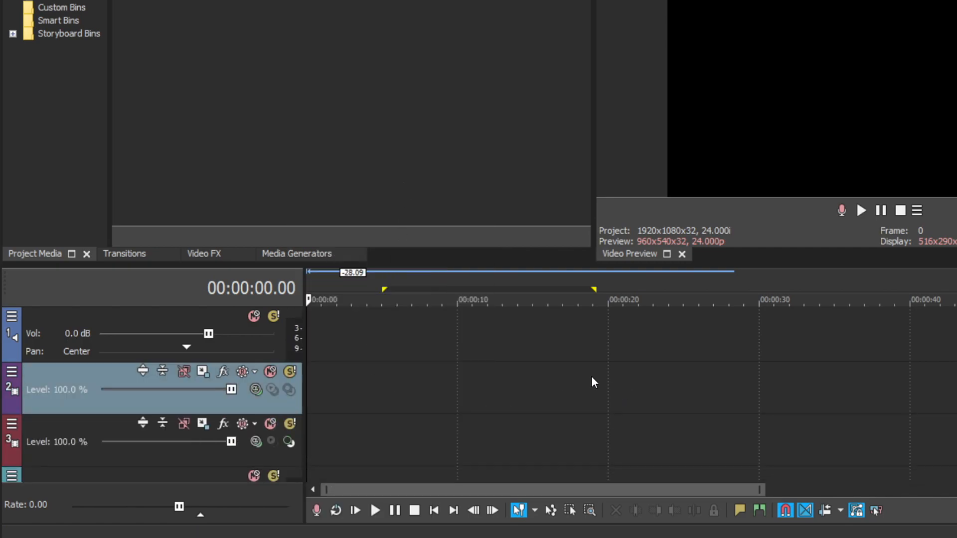
pyautogui.scroll(-2, 583, 374)
pyautogui.rightClick(245, 438)
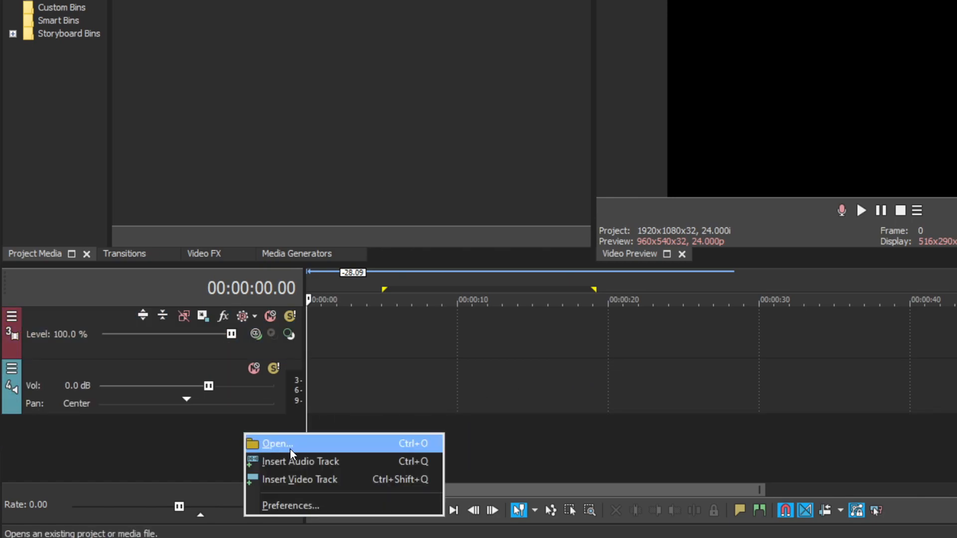
pyautogui.click(323, 457)
pyautogui.scroll(1, 404, 429)
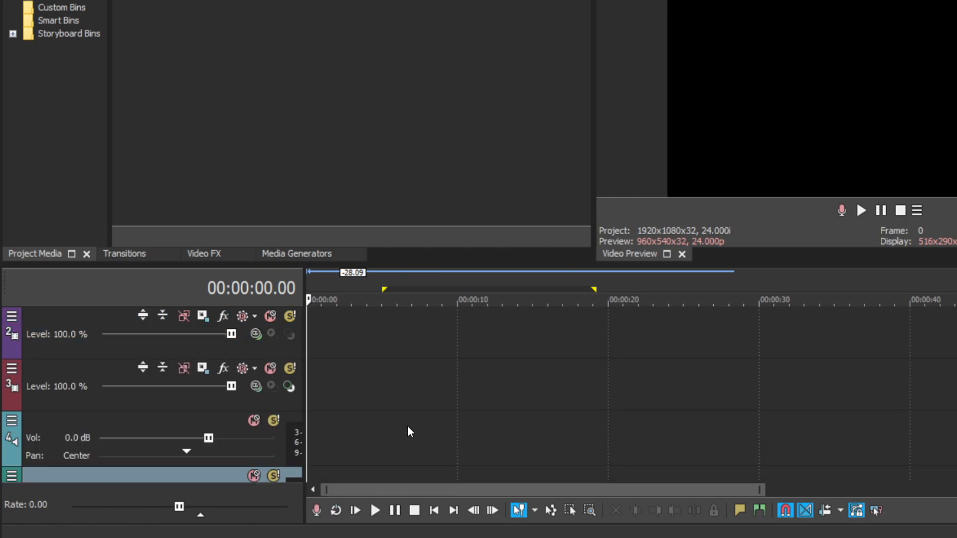
pyautogui.scroll(-1, 407, 426)
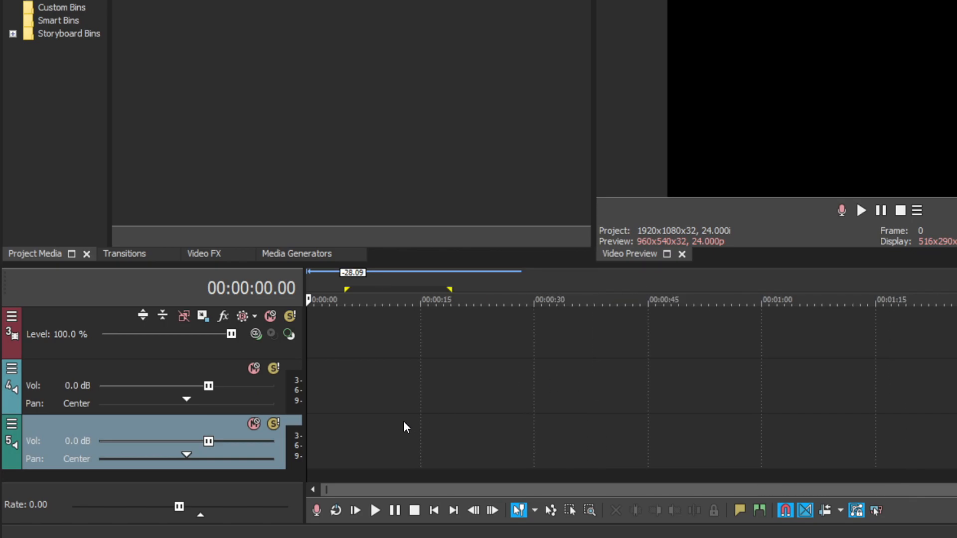
pyautogui.scroll(1, 402, 420)
pyautogui.scroll(1, 403, 421)
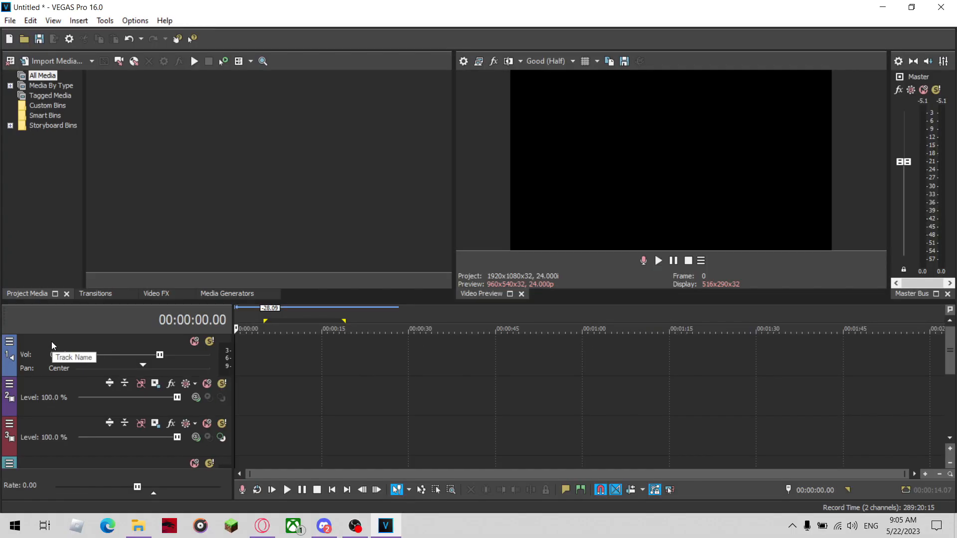
# Name the first audio track "music".
pyautogui.doubleClick(74, 341)
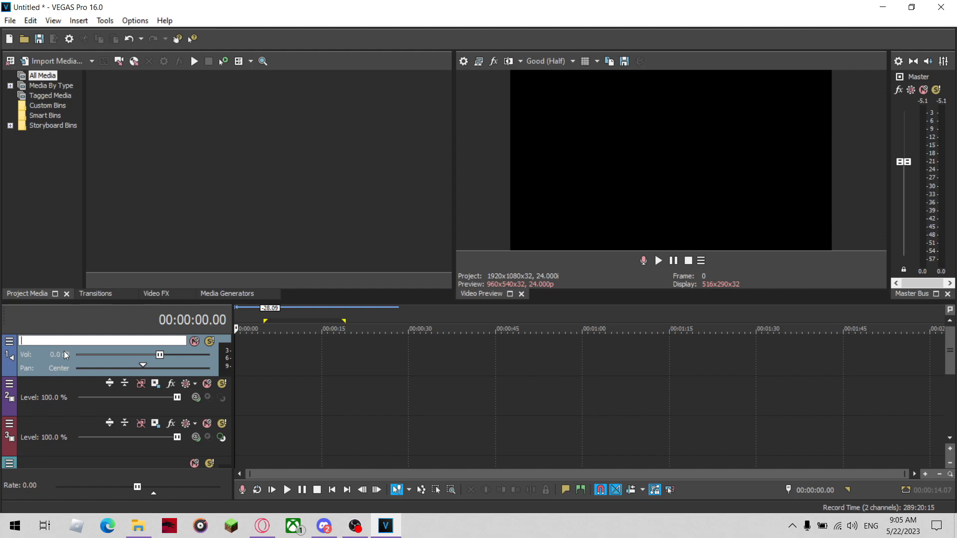
pyautogui.write('musciic')
pyautogui.press('Return')
pyautogui.scroll(-2, 293, 392)
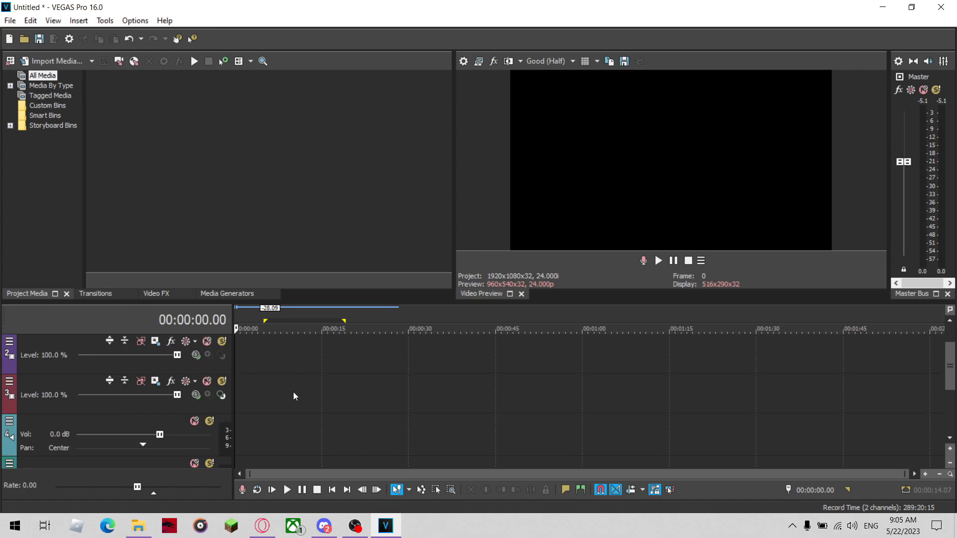
pyautogui.scroll(1, 269, 442)
pyautogui.scroll(-1, 339, 427)
# Adjust the height split between the preview area and the timeline so the video preview is slightly larger.
pyautogui.moveTo(542, 302); pyautogui.dragTo(524, 216)
pyautogui.scroll(2, 392, 366)
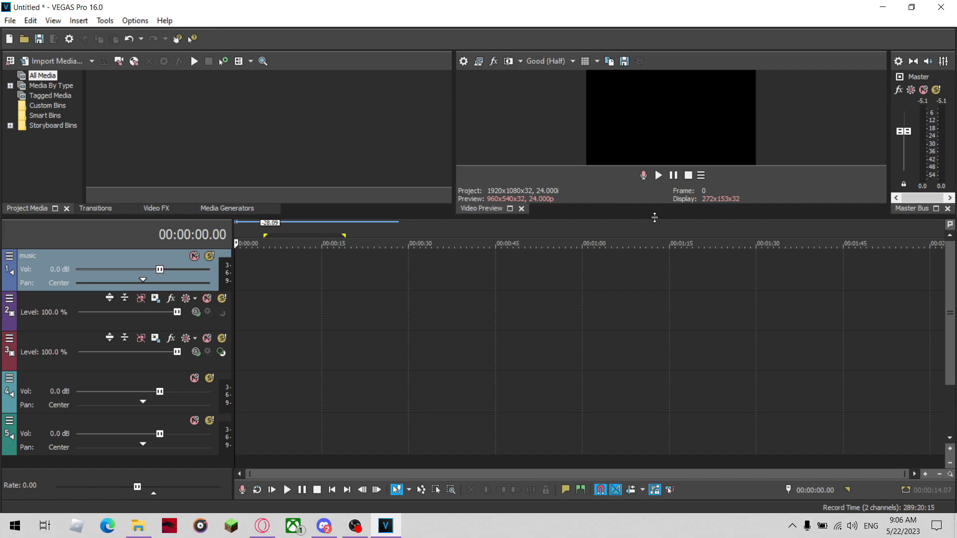
pyautogui.moveTo(655, 217); pyautogui.dragTo(680, 338)
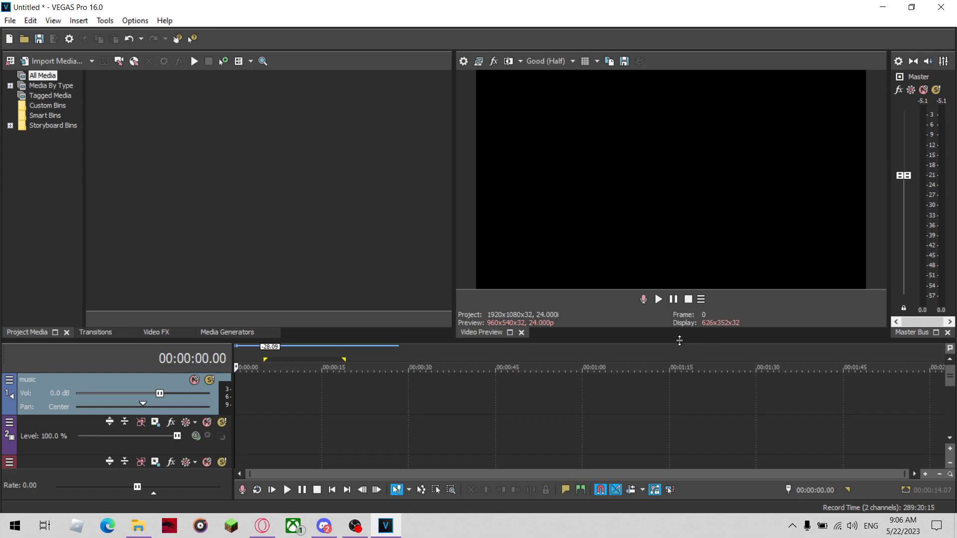
pyautogui.scroll(-1, 529, 385)
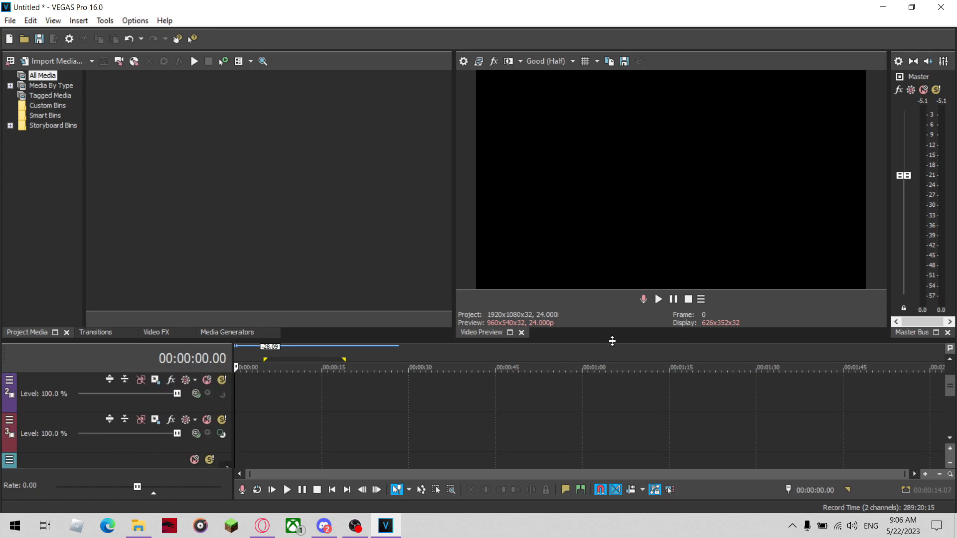
pyautogui.moveTo(609, 342); pyautogui.dragTo(611, 327)
pyautogui.scroll(2, 559, 383)
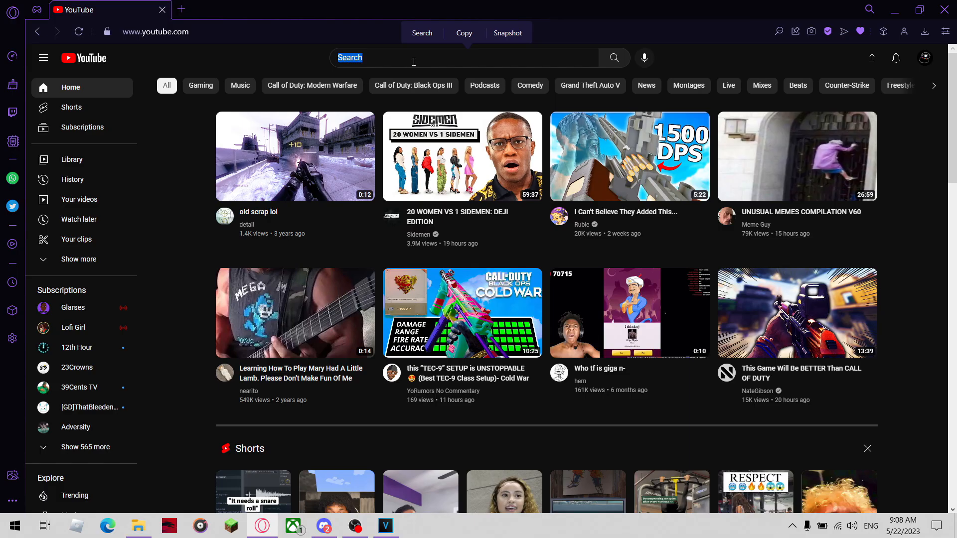
# Search YouTube in the browser for "haddaway what is love" and open the "Haddaway - What Is Love (lyrics)" video.
pyautogui.click(413, 62)
pyautogui.write('ha')
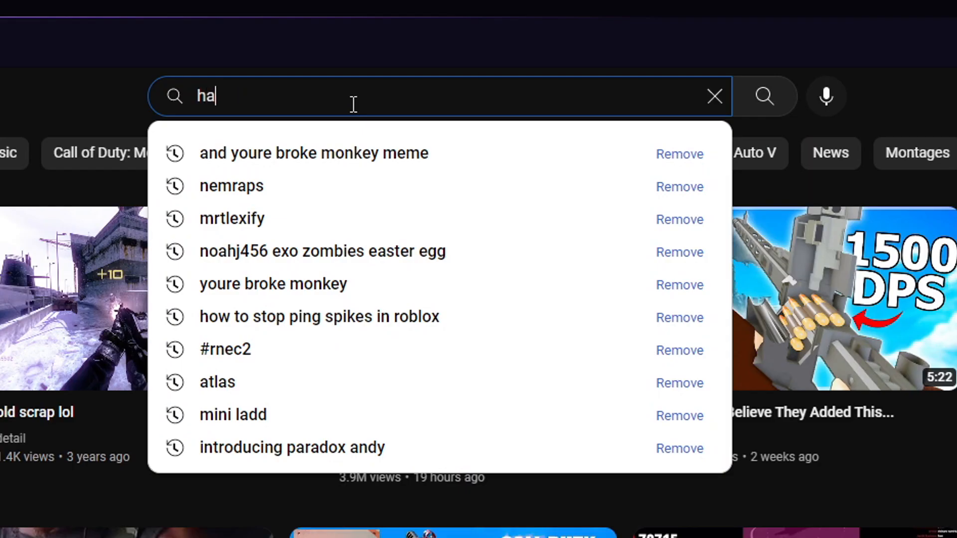
pyautogui.write('ddaway what is love')
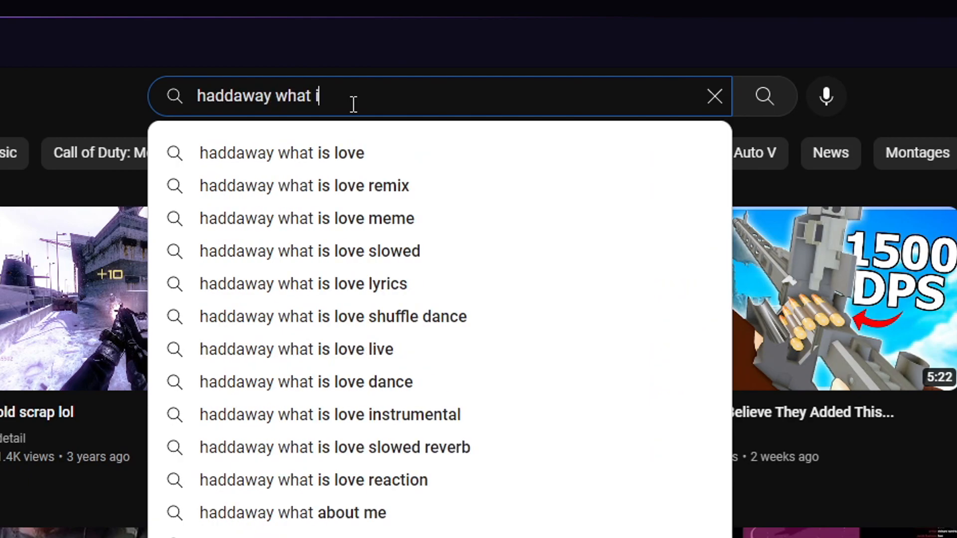
pyautogui.press('Return')
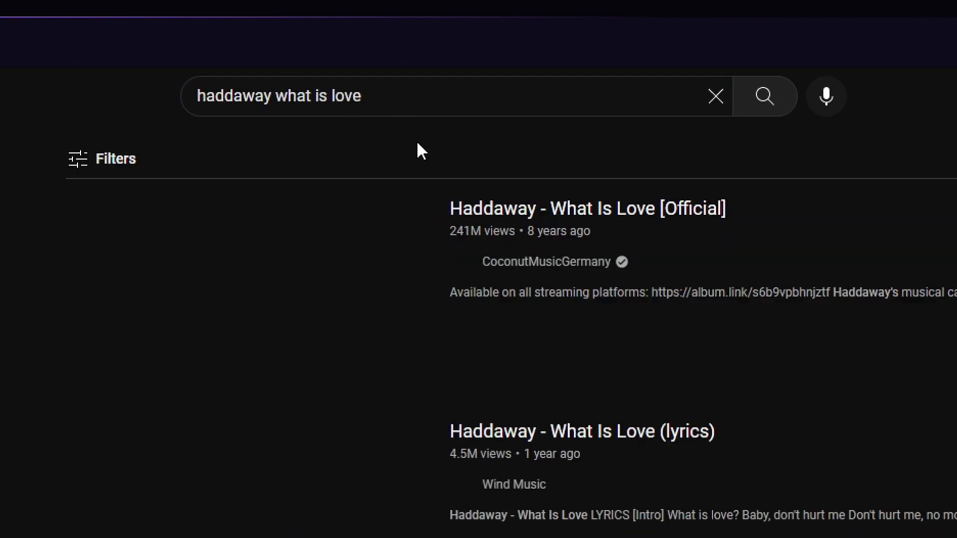
pyautogui.click(581, 430)
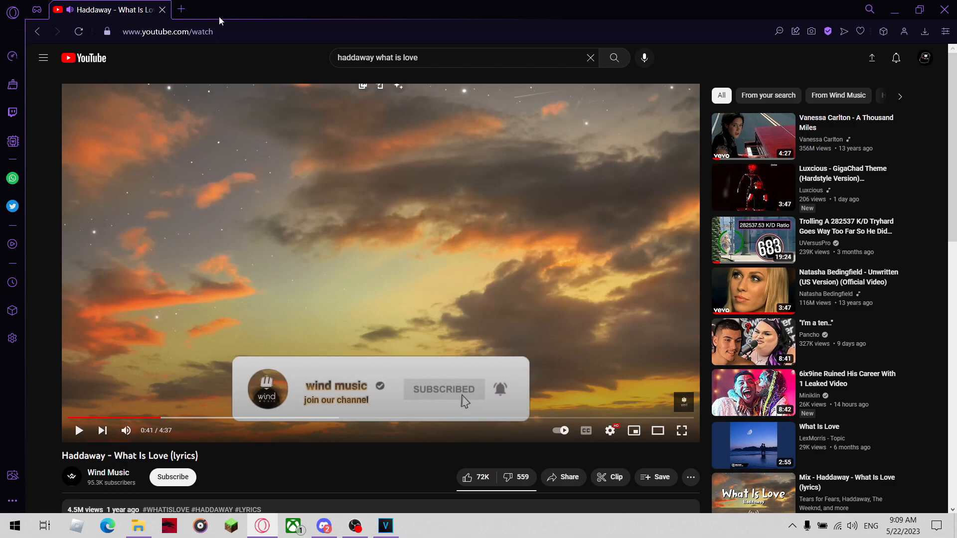
pyautogui.click(219, 21)
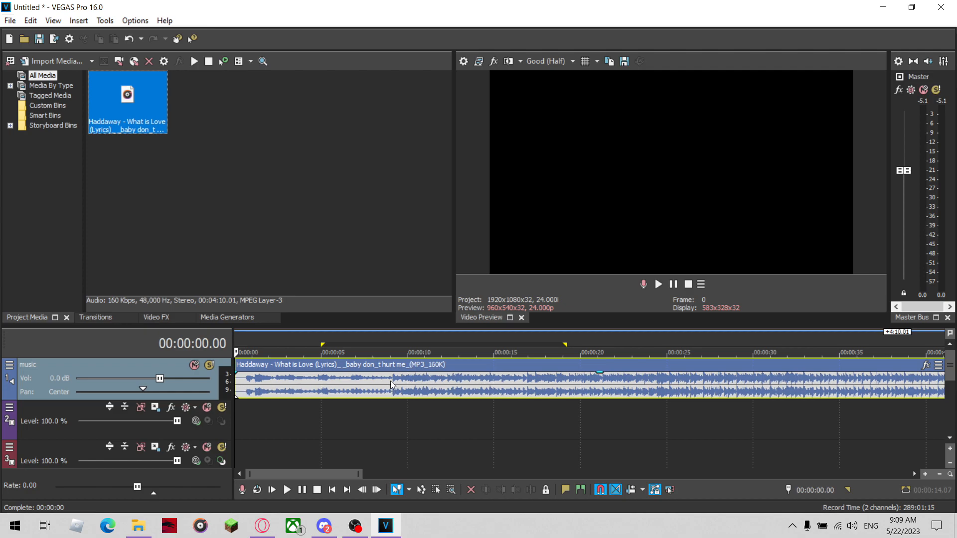
# Split the song on the music track at 00:00:00.16 and delete the silent section before the cut.
pyautogui.click(246, 384)
pyautogui.scroll(-5, 675, 408)
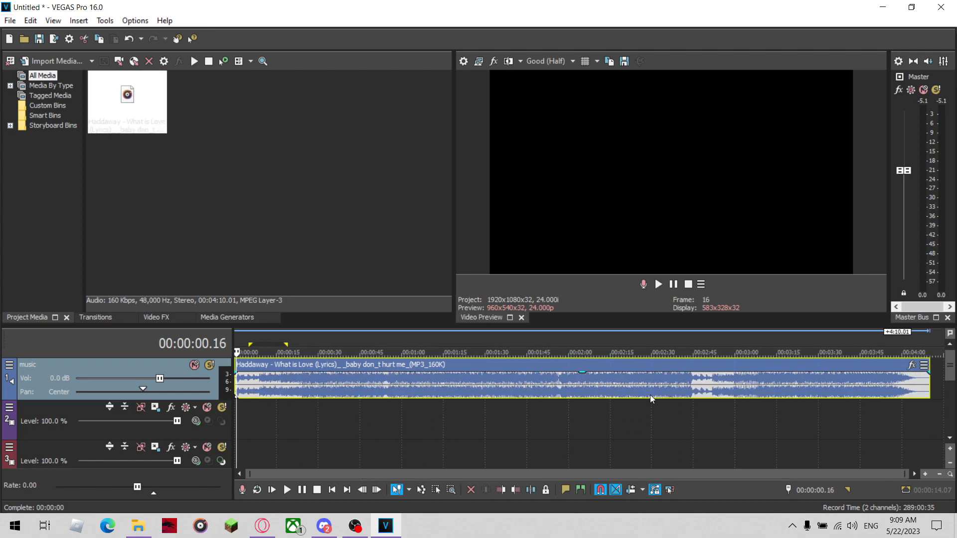
pyautogui.scroll(5, 418, 424)
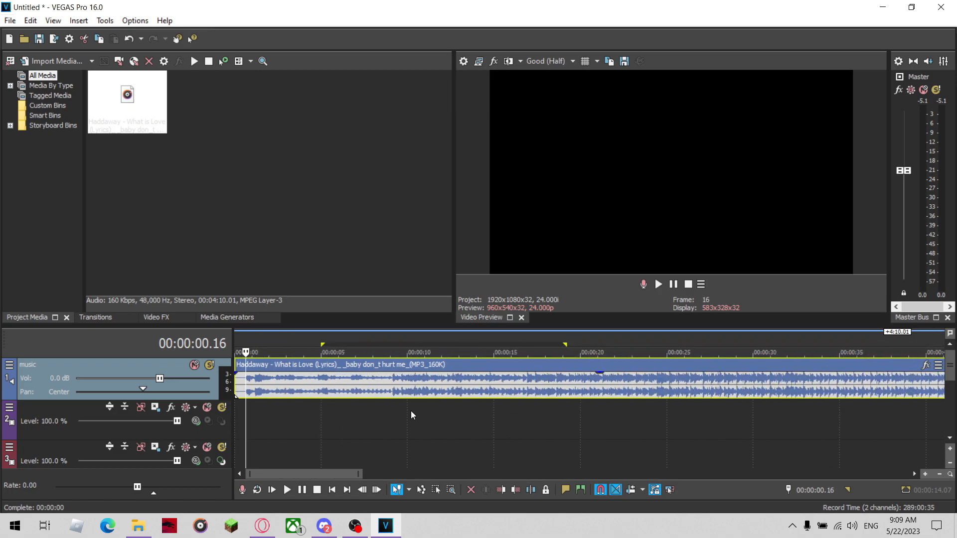
pyautogui.scroll(7, 382, 396)
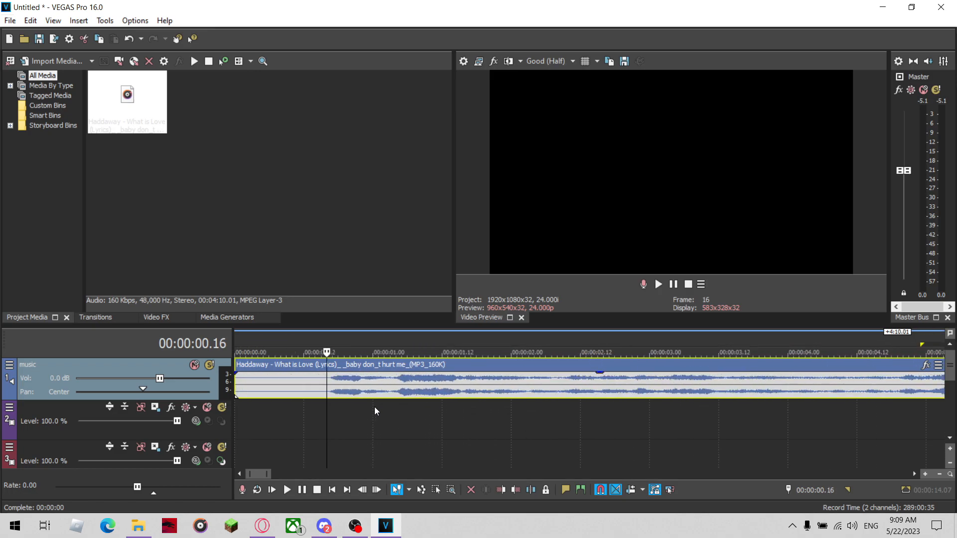
pyautogui.press('s')
pyautogui.rightClick(376, 386)
pyautogui.press('d')
pyautogui.scroll(-6, 392, 397)
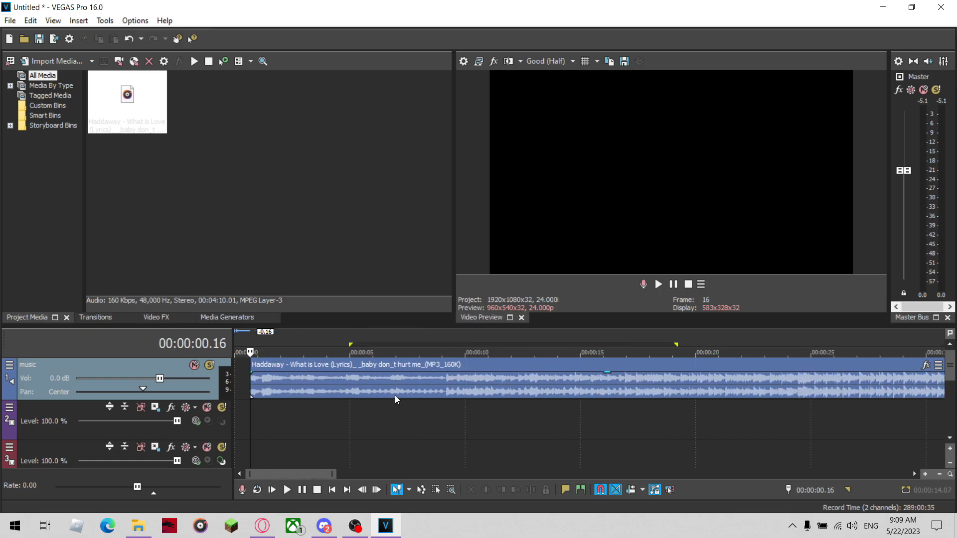
pyautogui.scroll(3, 407, 398)
pyautogui.scroll(3, 407, 397)
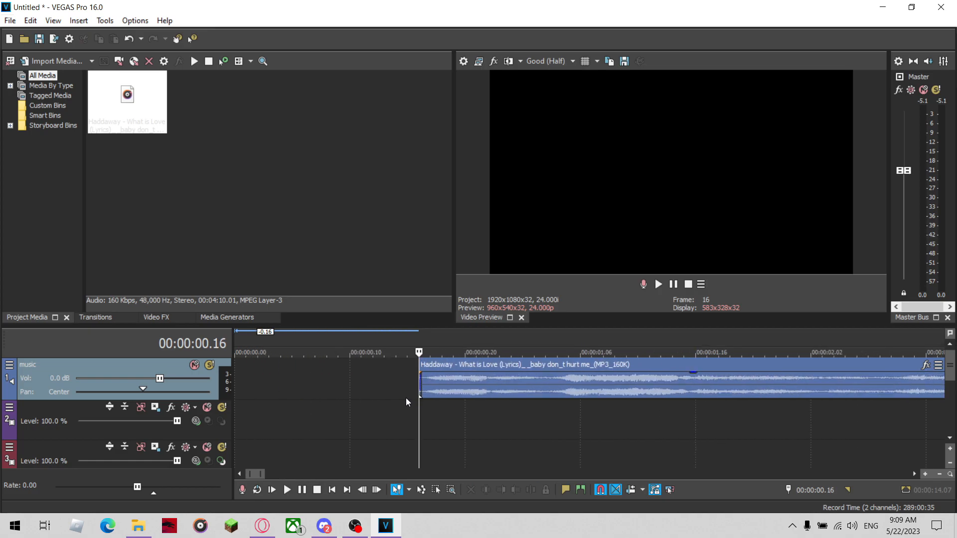
pyautogui.scroll(-10, 345, 418)
pyautogui.scroll(5, 316, 405)
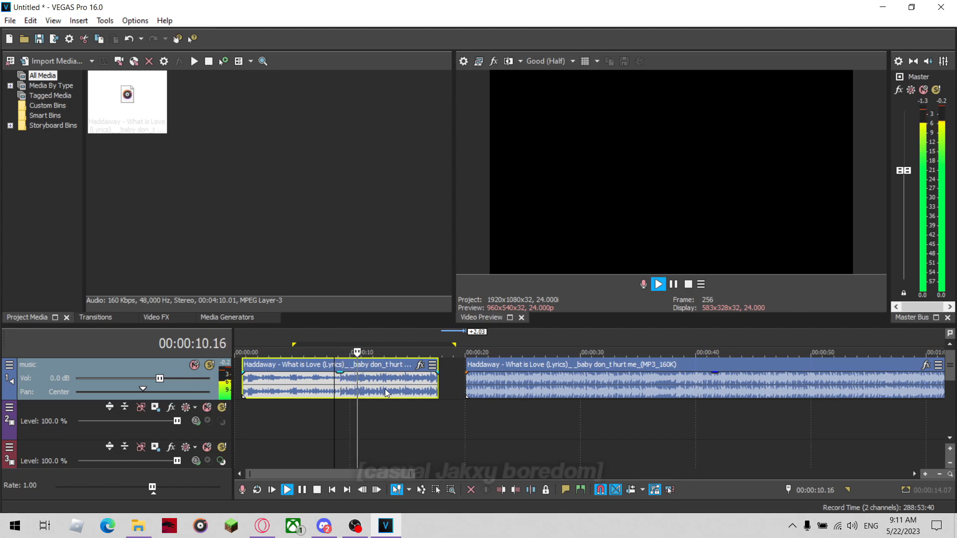
# Locate where the beat comes in within the first song clip, split it at about 00:00:09.05 and move the section after the cut later.
pyautogui.click(340, 386)
pyautogui.scroll(4, 339, 386)
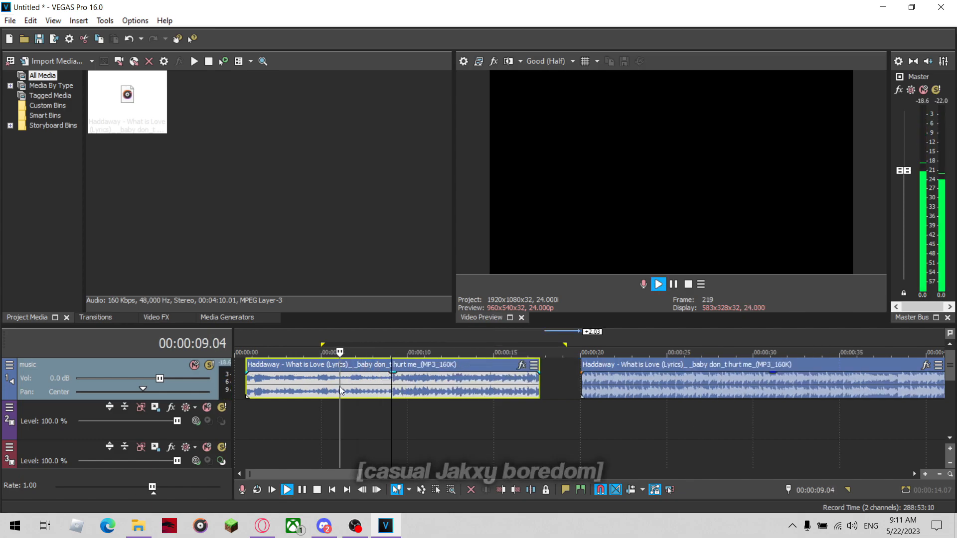
pyautogui.press('space')
pyautogui.click(578, 386)
pyautogui.press('space')
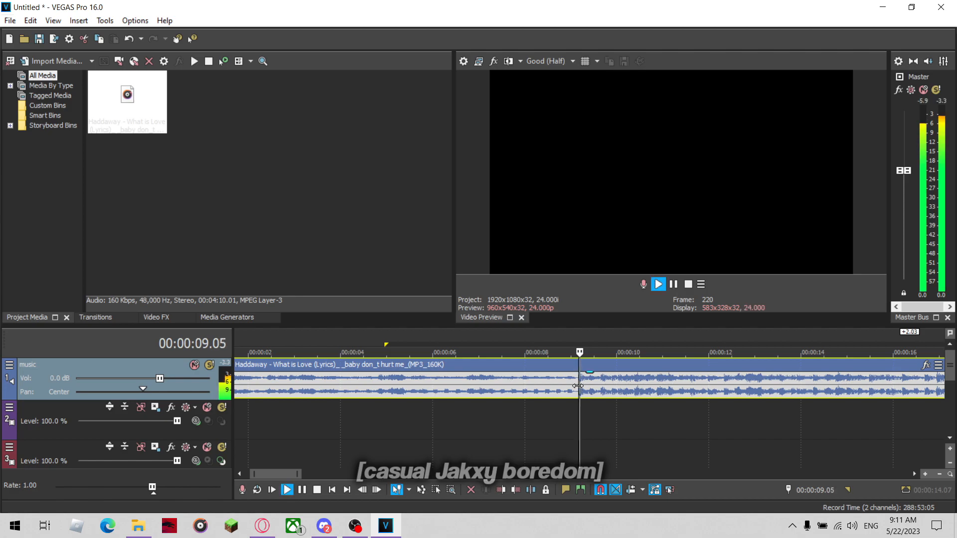
pyautogui.press('space')
pyautogui.press('s')
pyautogui.scroll(-4, 578, 385)
pyautogui.scroll(4, 538, 390)
pyautogui.moveTo(640, 385); pyautogui.dragTo(767, 383)
pyautogui.press('space')
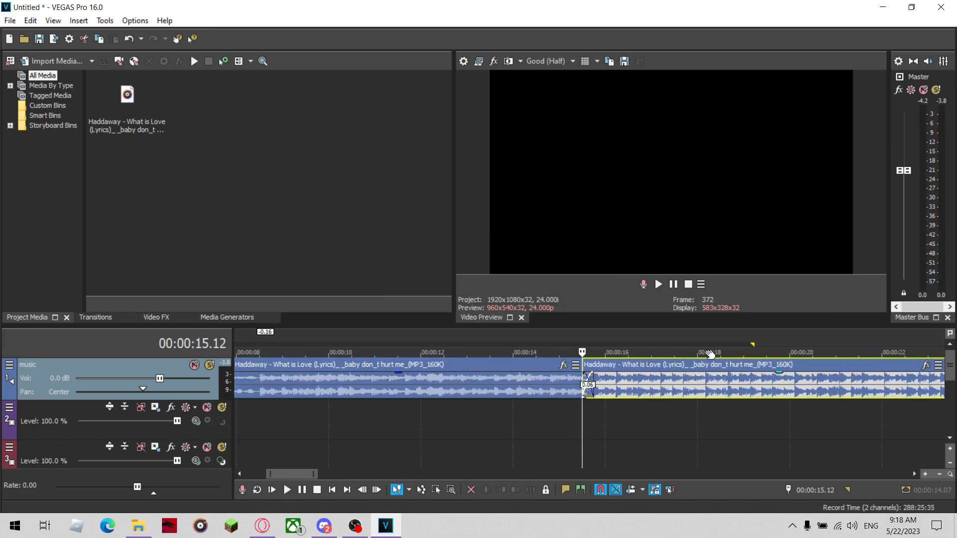
pyautogui.scroll(-3, 445, 379)
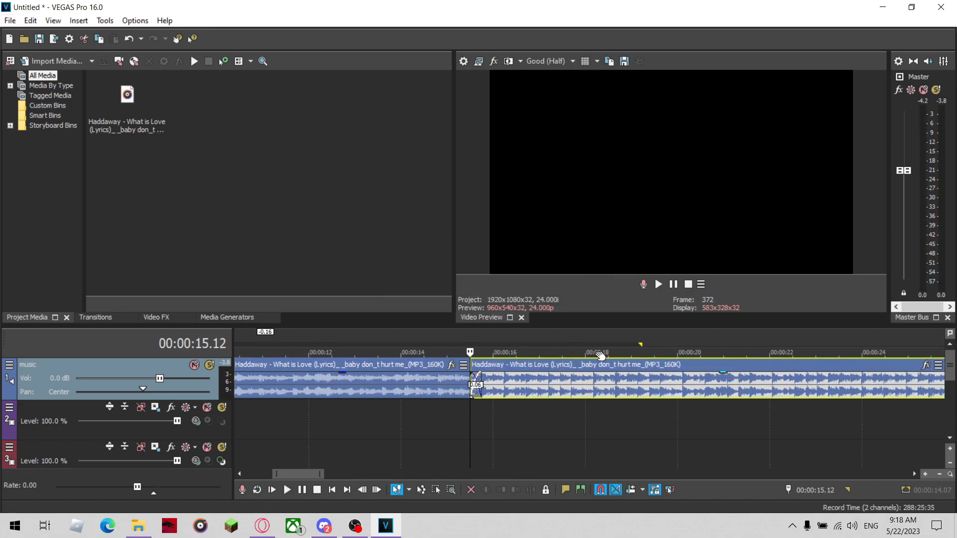
pyautogui.scroll(3, 445, 379)
pyautogui.scroll(-1, 762, 358)
pyautogui.moveTo(757, 353); pyautogui.dragTo(515, 351)
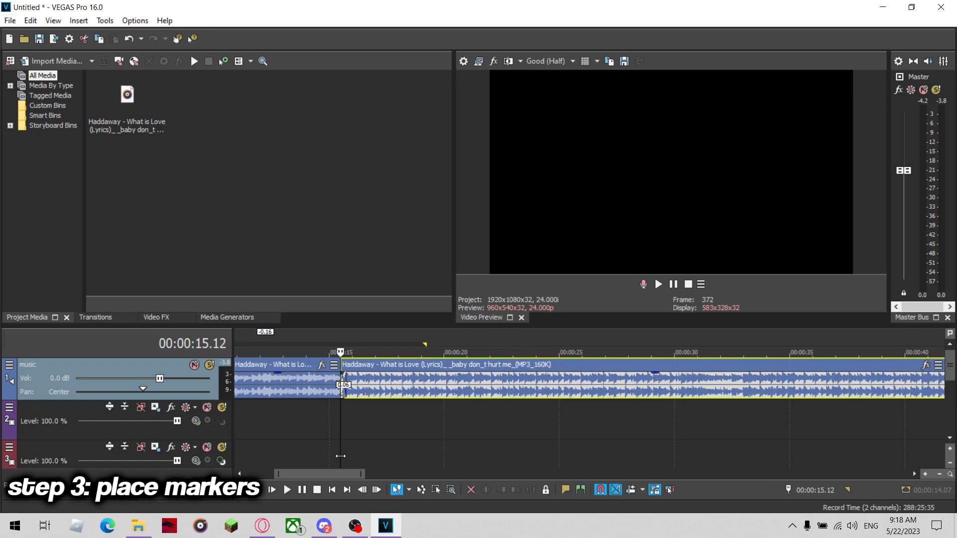
pyautogui.click(344, 414)
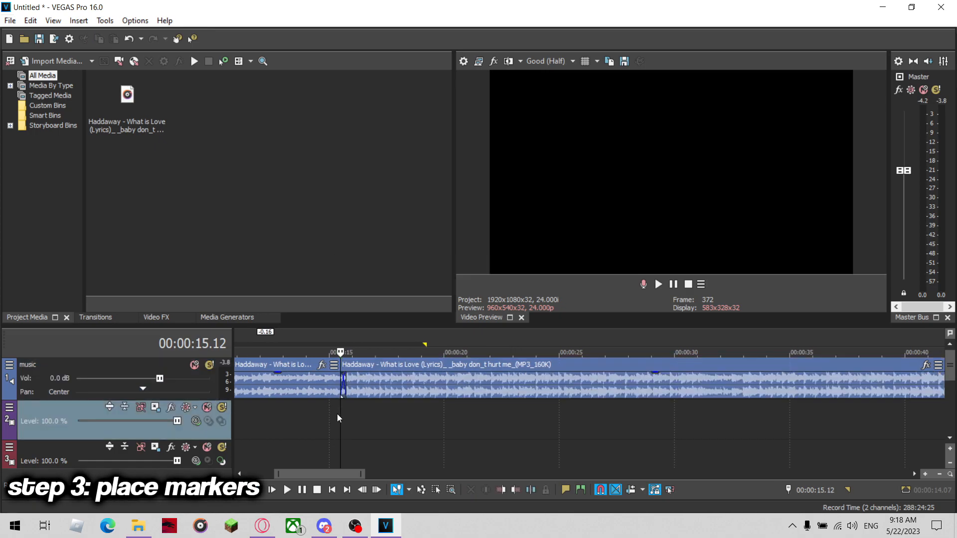
pyautogui.click(389, 382)
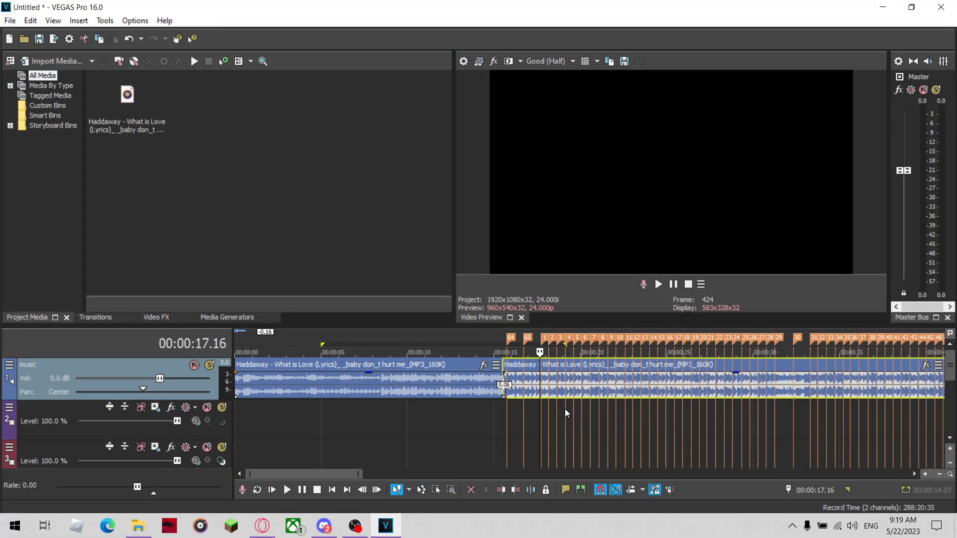
# Play the song around marker 1 and move that marker back to the beat at 00:00:17.16.
pyautogui.scroll(-5, 568, 419)
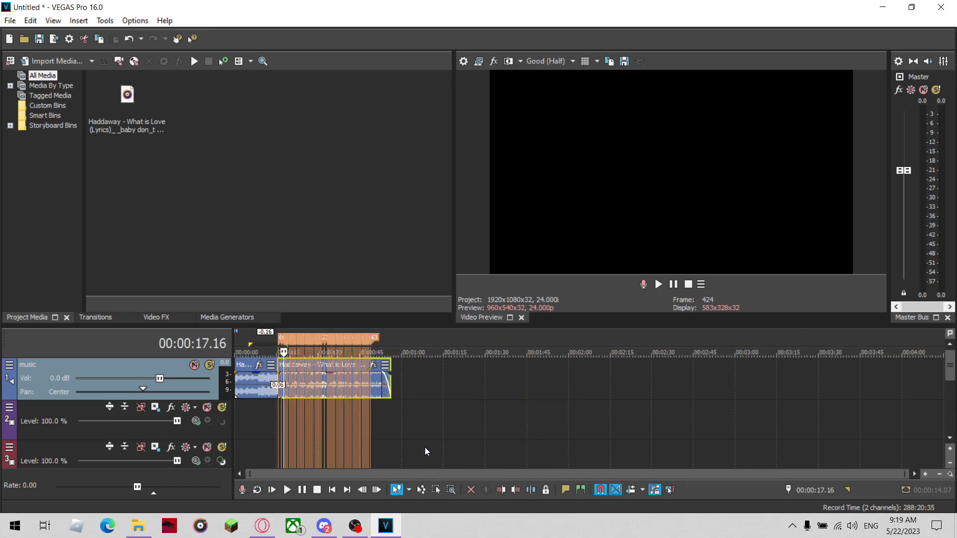
pyautogui.scroll(15, 420, 420)
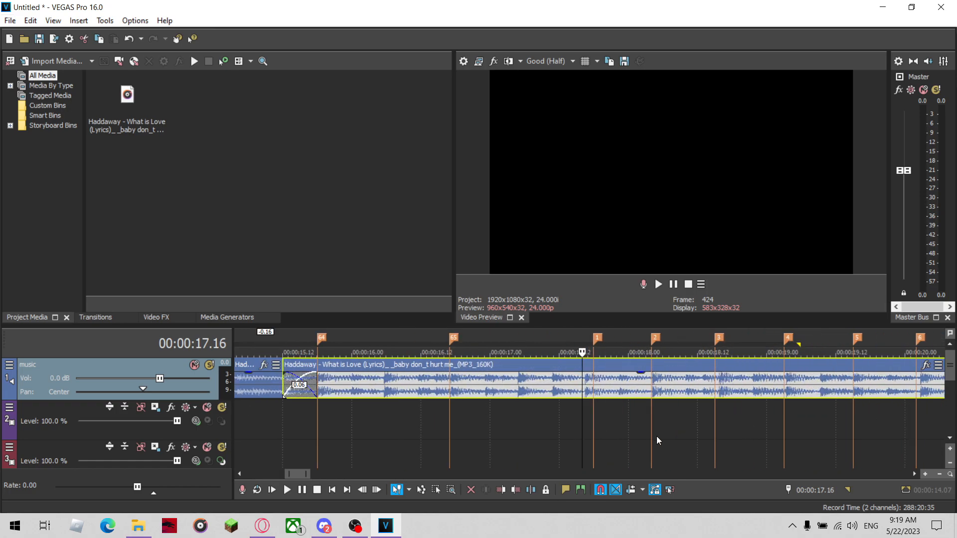
pyautogui.press('space')
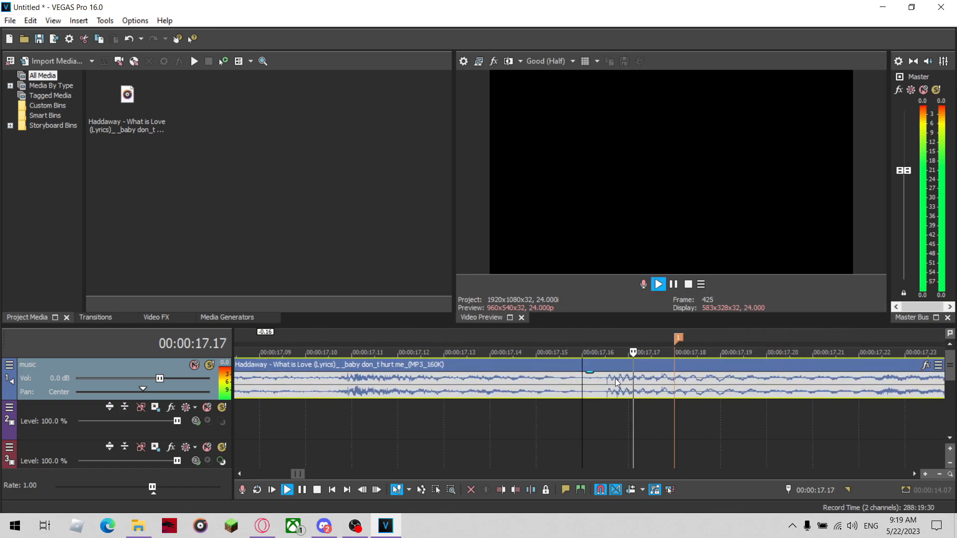
pyautogui.press('space')
pyautogui.moveTo(662, 343); pyautogui.dragTo(592, 350)
pyautogui.scroll(-5, 656, 402)
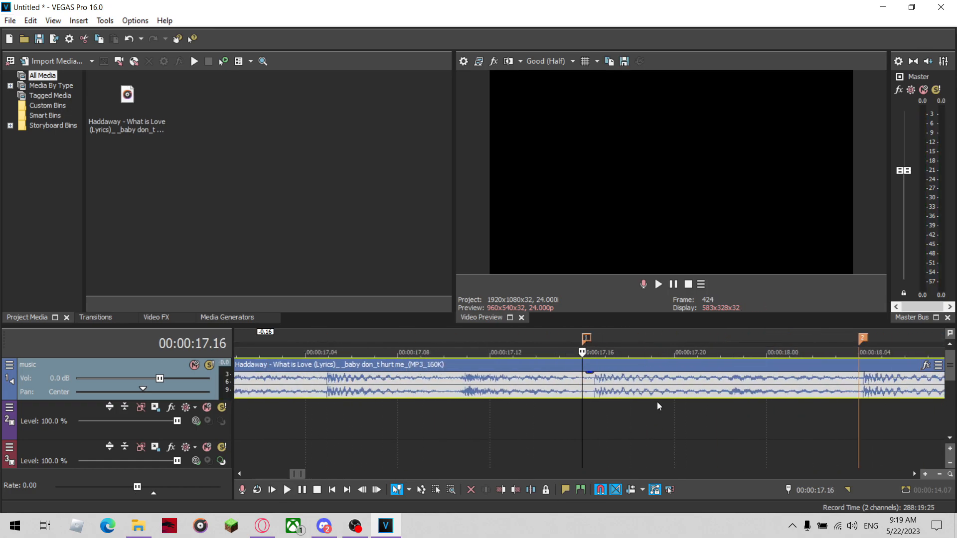
# Check the markers after marker 1 against the song's waveform and shift the misaligned one slightly later onto its beat.
pyautogui.scroll(-1, 607, 405)
pyautogui.scroll(1, 599, 398)
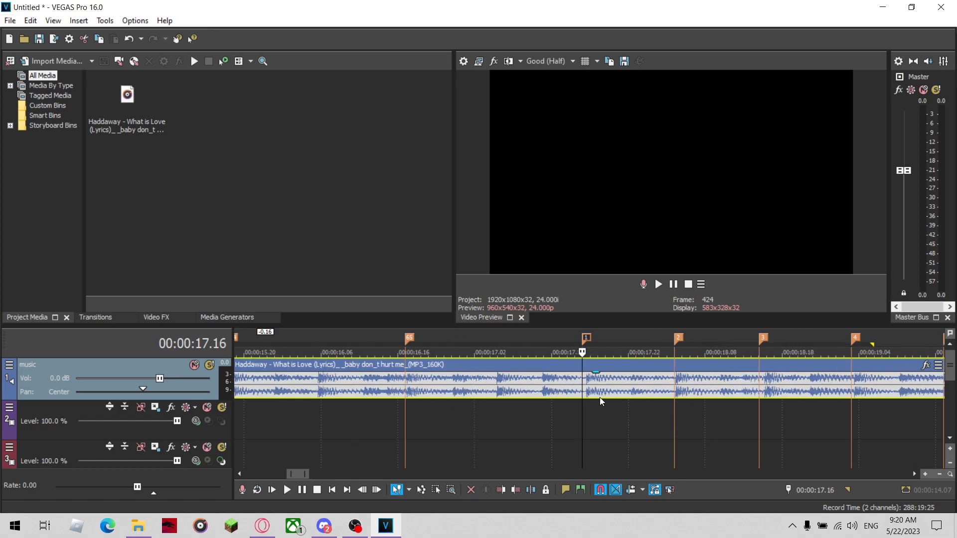
pyautogui.click(667, 398)
pyautogui.click(672, 382)
pyautogui.scroll(4, 671, 381)
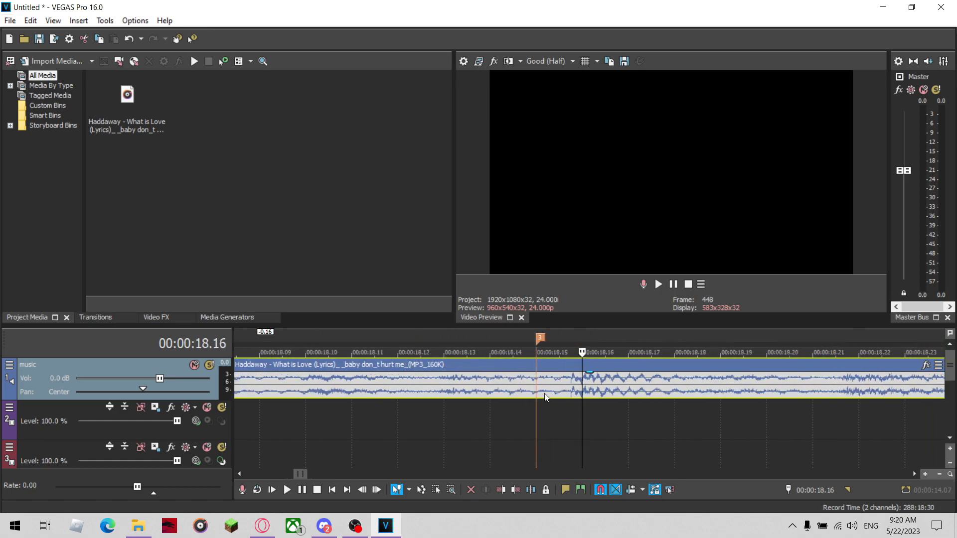
pyautogui.scroll(-3, 558, 387)
pyautogui.click(567, 387)
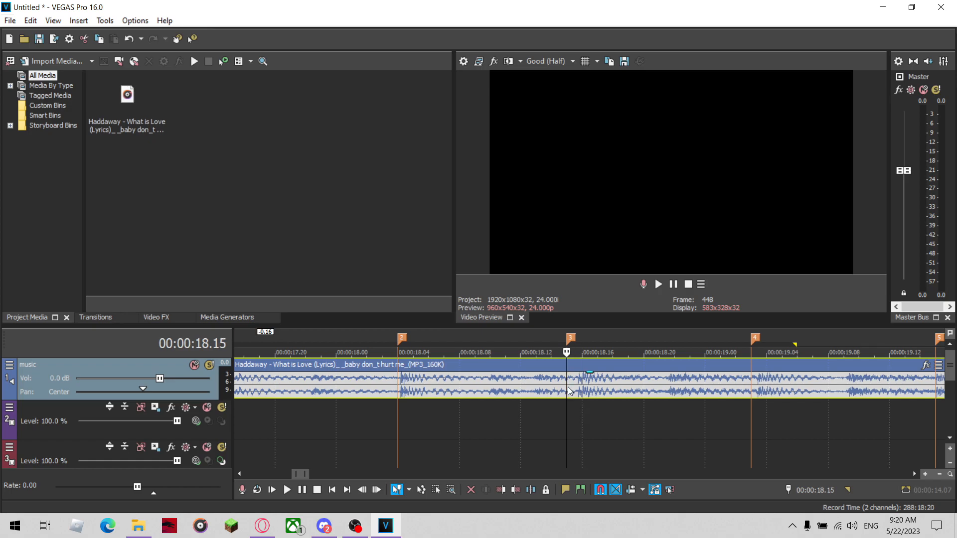
pyautogui.scroll(-2, 567, 386)
pyautogui.scroll(3, 573, 388)
pyautogui.scroll(-1, 583, 388)
pyautogui.moveTo(589, 338); pyautogui.dragTo(606, 342)
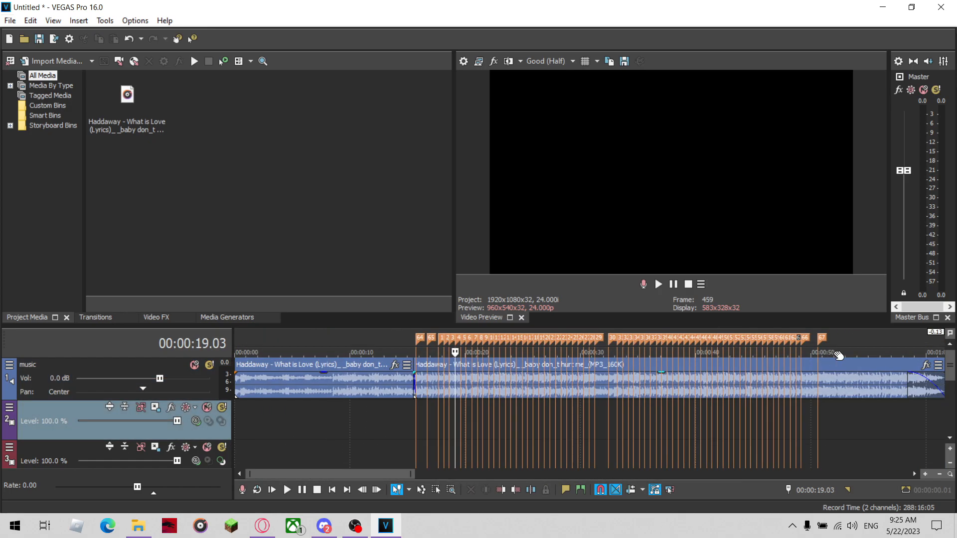
# Save the project as "tutorial" in the svp pfs folder, replacing the existing file of that name.
pyautogui.hscroll(2, 796, 355)
pyautogui.moveTo(796, 355); pyautogui.dragTo(792, 358)
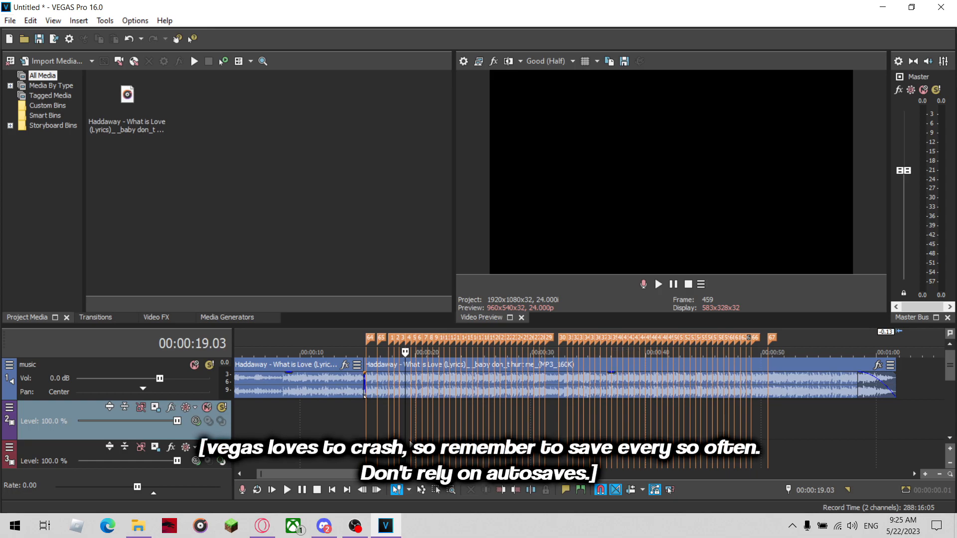
pyautogui.hotkey('ctrl', 's')
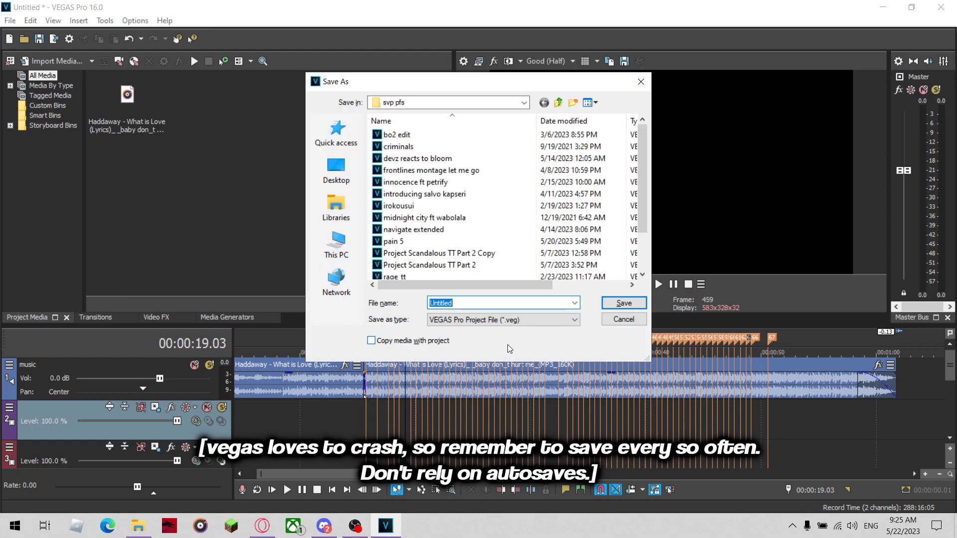
pyautogui.scroll(-2, 449, 233)
pyautogui.scroll(2, 449, 233)
pyautogui.write('tutorial')
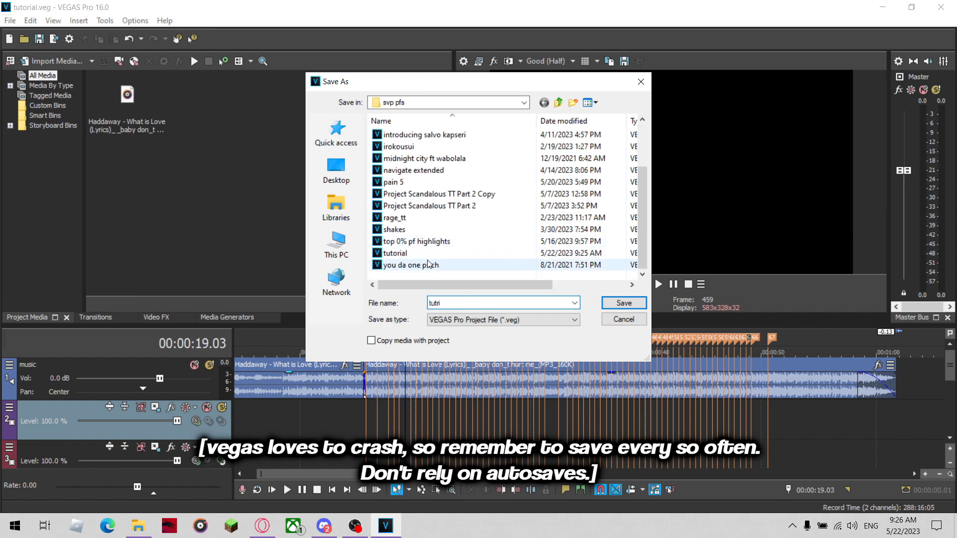
pyautogui.click(605, 305)
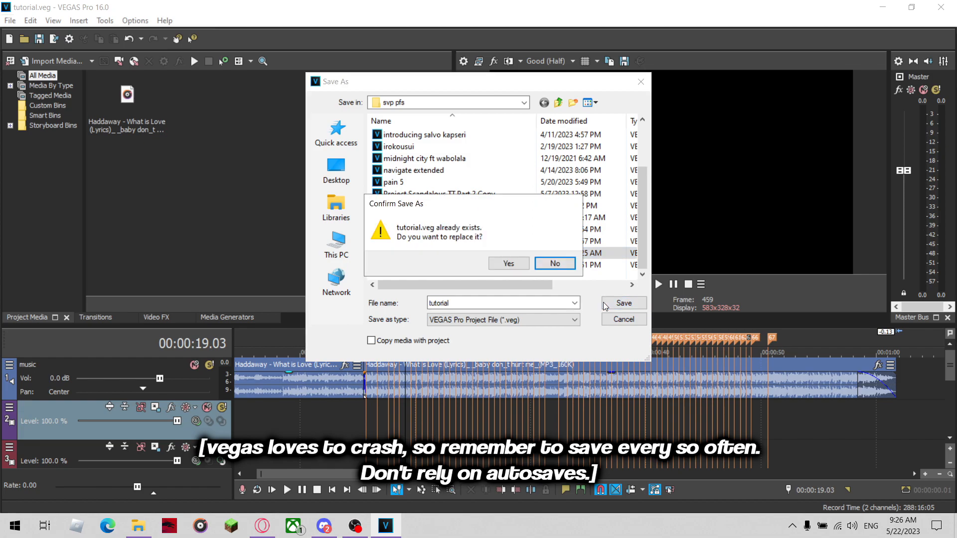
pyautogui.click(507, 263)
# Add the "triple on crane cleamn" clip to the timeline at marker 1, keeping the project's 24 fps video settings.
pyautogui.click(367, 429)
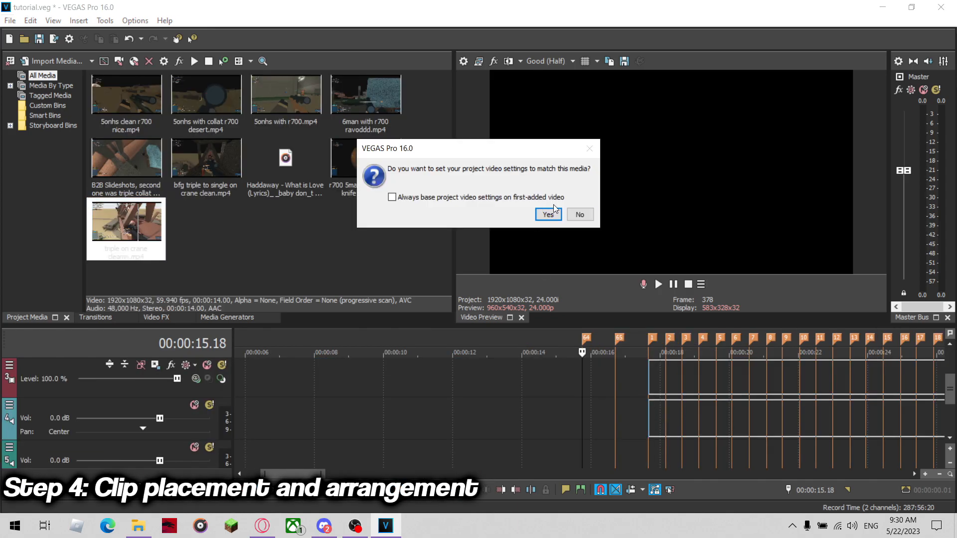
pyautogui.click(548, 215)
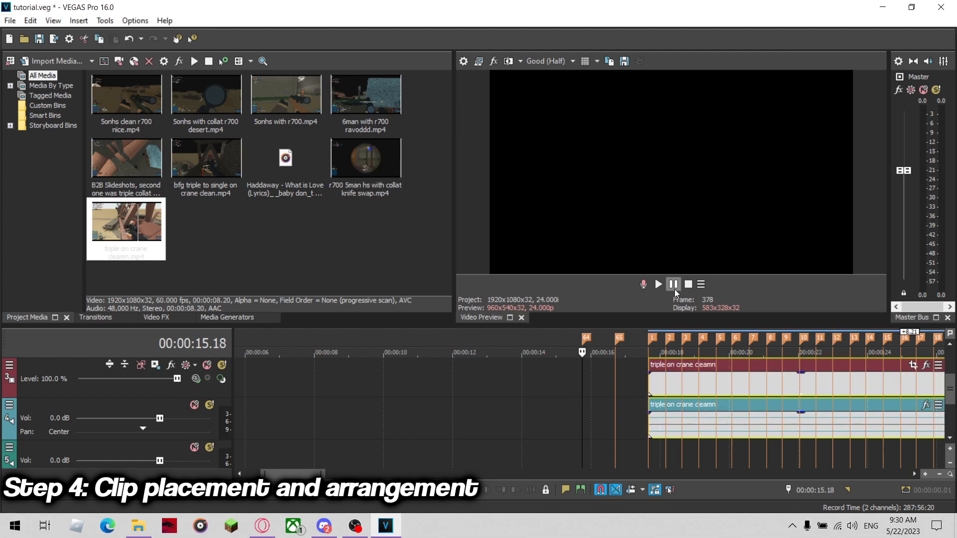
pyautogui.click(665, 382)
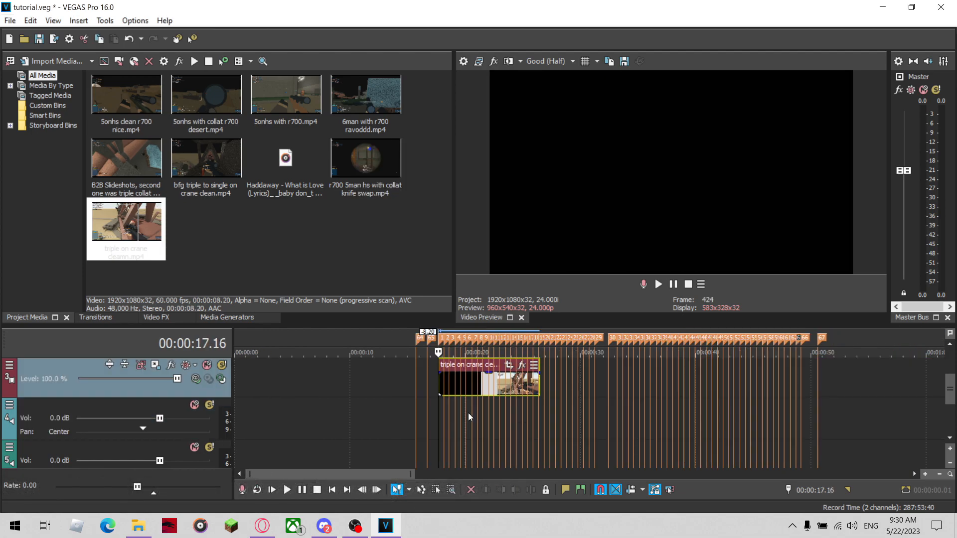
# Line up the "triple on crane cleamn" clip so its shot lands on marker 1 at 00:00:17.16, and play it back.
pyautogui.scroll(5, 455, 413)
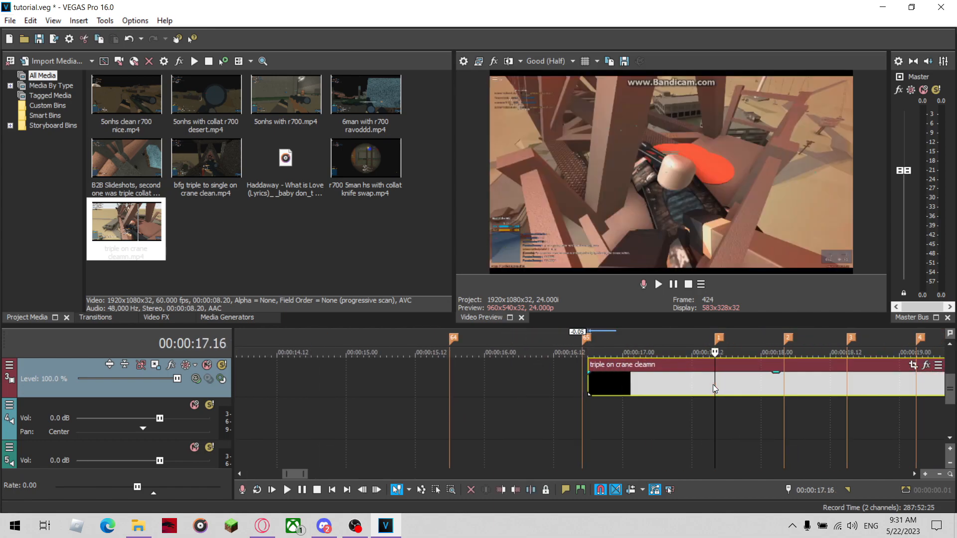
pyautogui.scroll(-5, 693, 385)
pyautogui.scroll(3, 615, 384)
pyautogui.press('space')
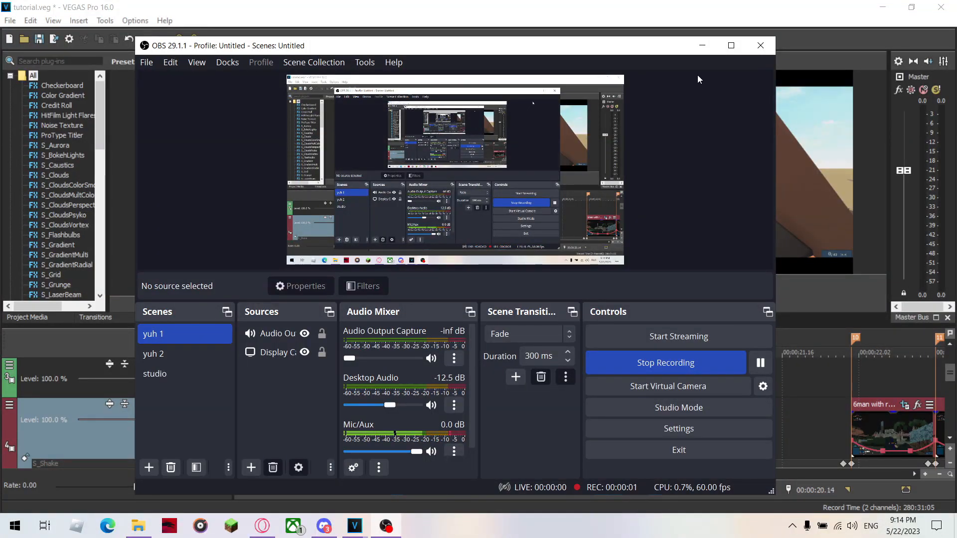
pyautogui.click(702, 45)
pyautogui.scroll(-4, 535, 399)
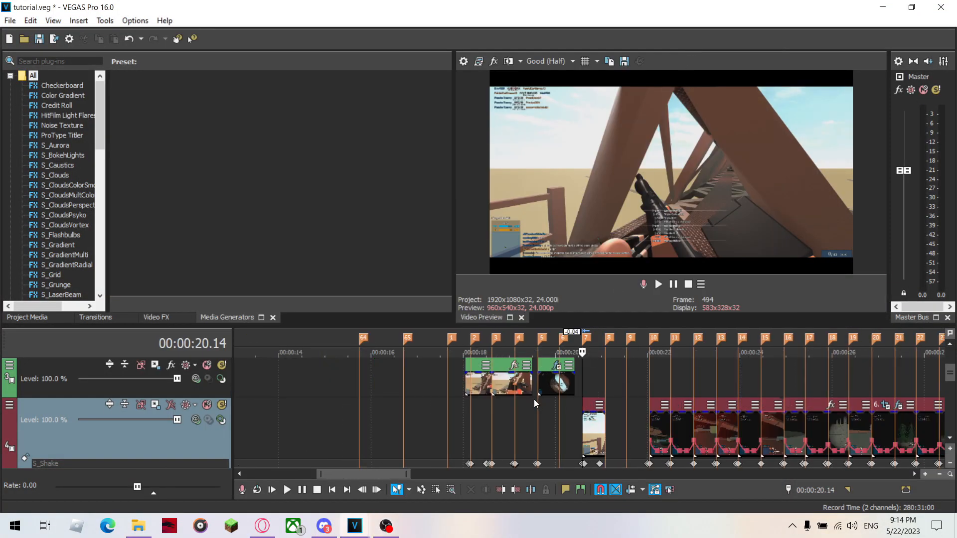
# Delete the audio of the "with collat r700 desert" clip placed at marker 1, leaving only its video.
pyautogui.scroll(3, 525, 391)
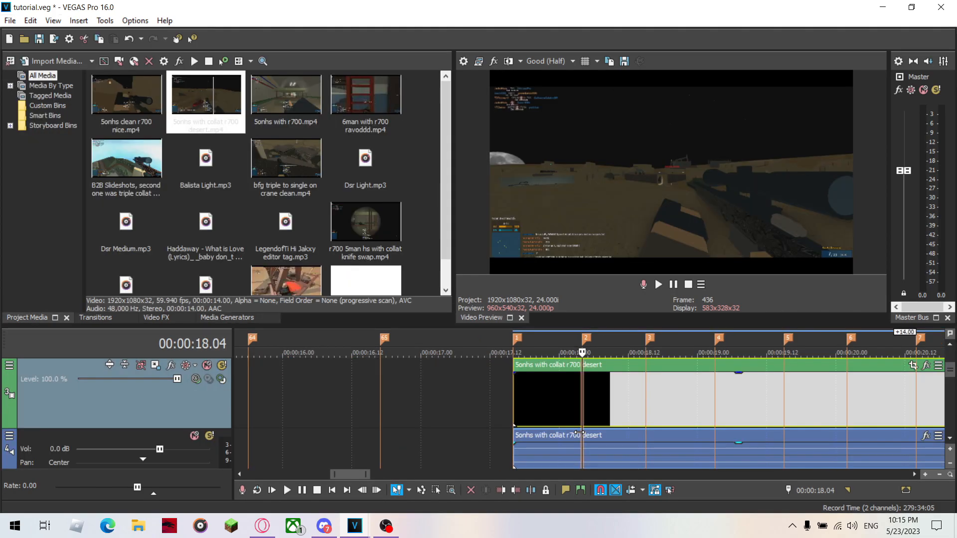
pyautogui.press('Delete')
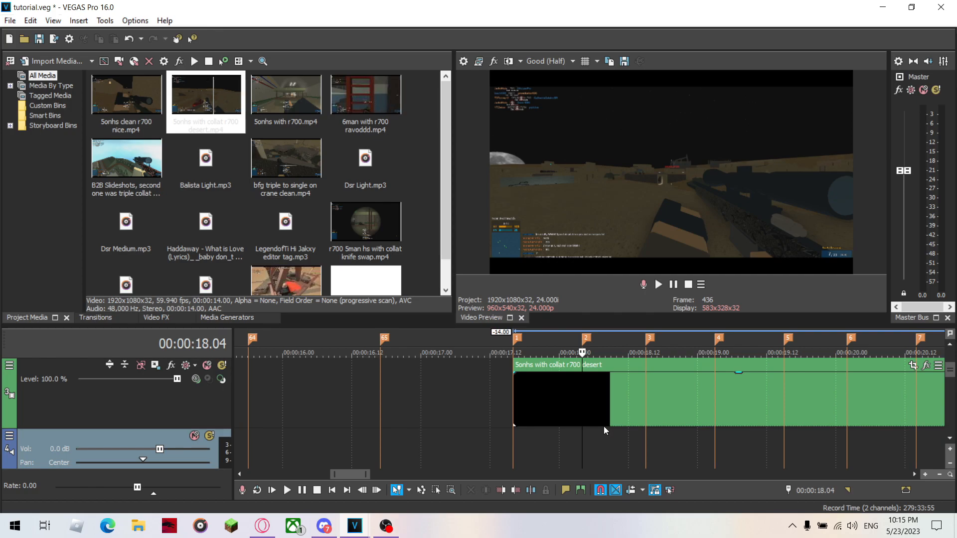
# Split the "with collat r700 desert" clip at 00:00:18.19, where the gameplay changes to the scoped view.
pyautogui.click(583, 400)
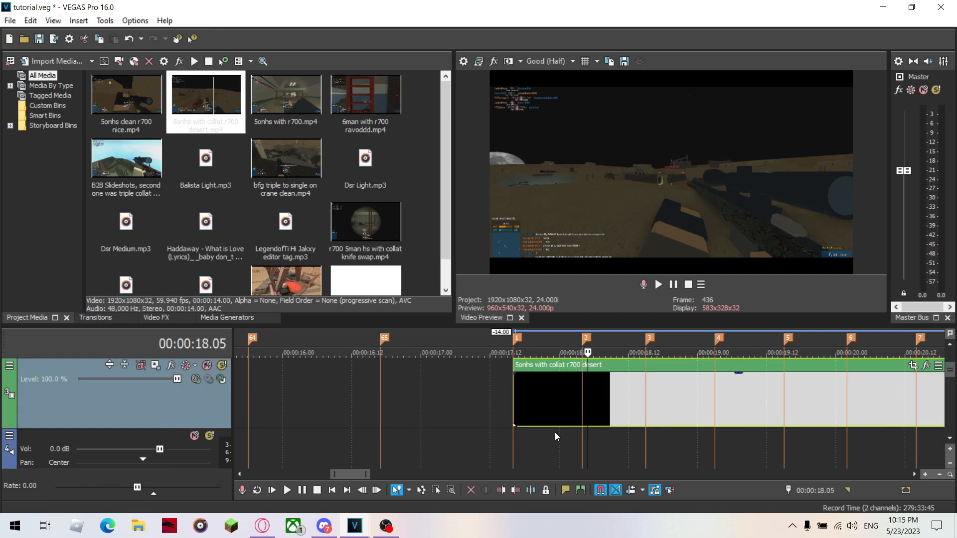
pyautogui.press('Right')
pyautogui.press('Right')
pyautogui.press('Left')
pyautogui.press('Left')
pyautogui.press('Right')
pyautogui.press('Right')
pyautogui.press('Right')
pyautogui.press('Right')
pyautogui.press('Right')
pyautogui.press('Right')
pyautogui.press('Right')
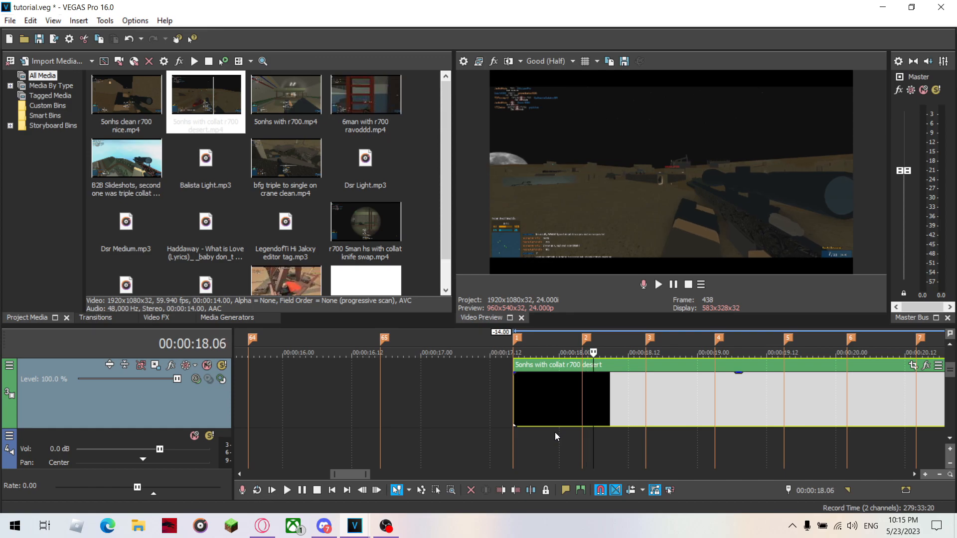
pyautogui.press('Right')
pyautogui.press('Right')
pyautogui.press('Right')
pyautogui.press('Right')
pyautogui.press('Right')
pyautogui.press('Right')
pyautogui.press('Right')
pyautogui.press('Right')
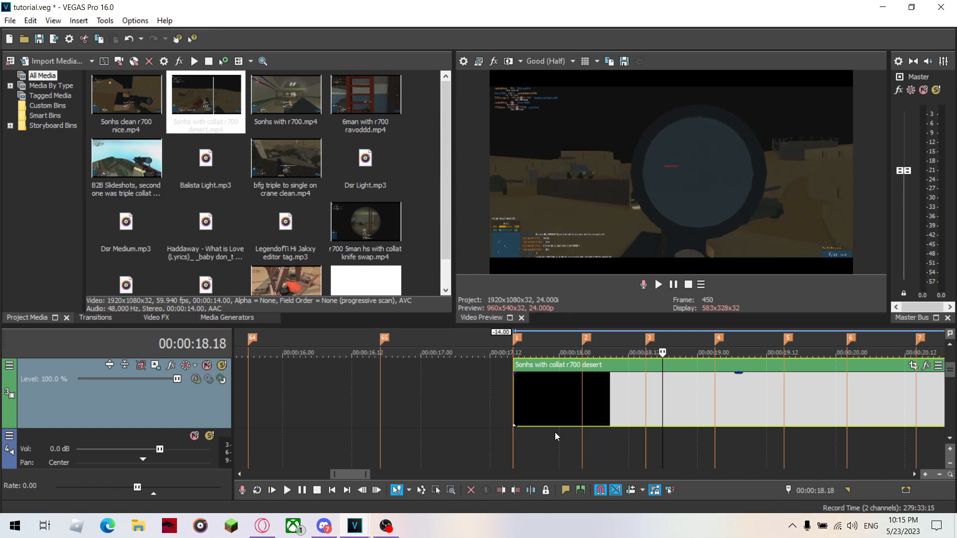
pyautogui.press('Left')
pyautogui.press('Right')
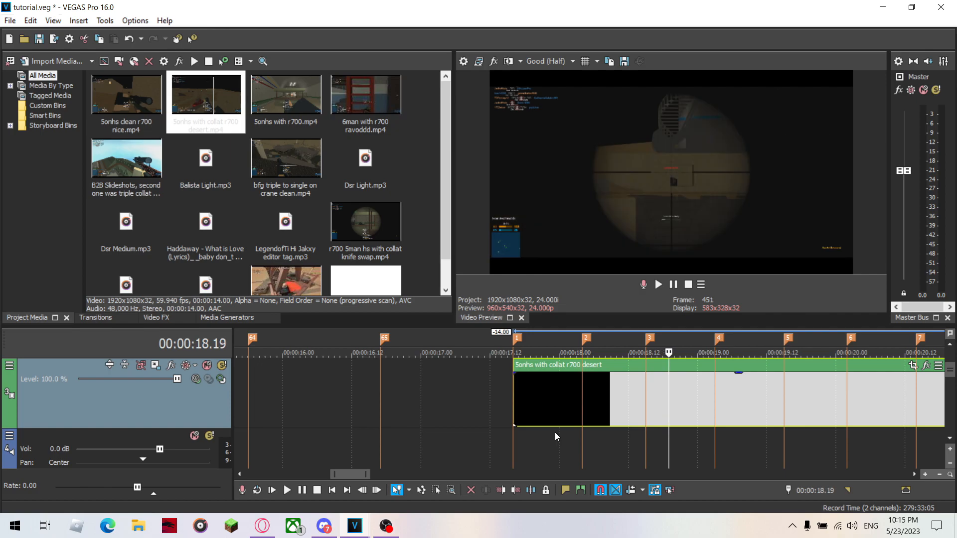
pyautogui.press('s')
# Split the "with collat r700 desert" clip again at 00:00:19.13 and delete the section between the two cuts.
pyautogui.press('Right')
pyautogui.press('Right')
pyautogui.press('Right')
pyautogui.press('Right')
pyautogui.press('Right')
pyautogui.press('Right')
pyautogui.press('Right')
pyautogui.press('Right')
pyautogui.press('Right')
pyautogui.press('Right')
pyautogui.press('Right')
pyautogui.press('Right')
pyautogui.press('Right')
pyautogui.press('Right')
pyautogui.press('Right')
pyautogui.press('Right')
pyautogui.press('Right')
pyautogui.press('Right')
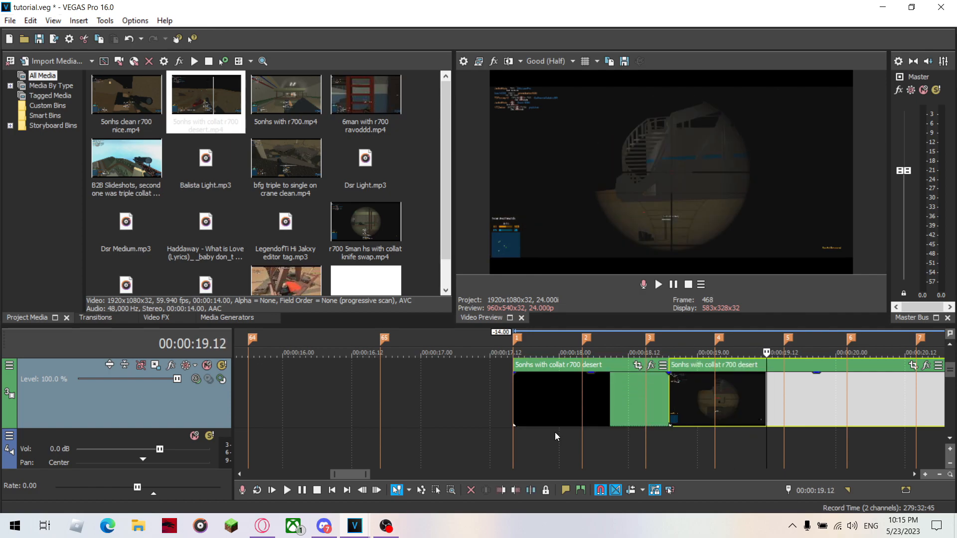
pyautogui.press('Right')
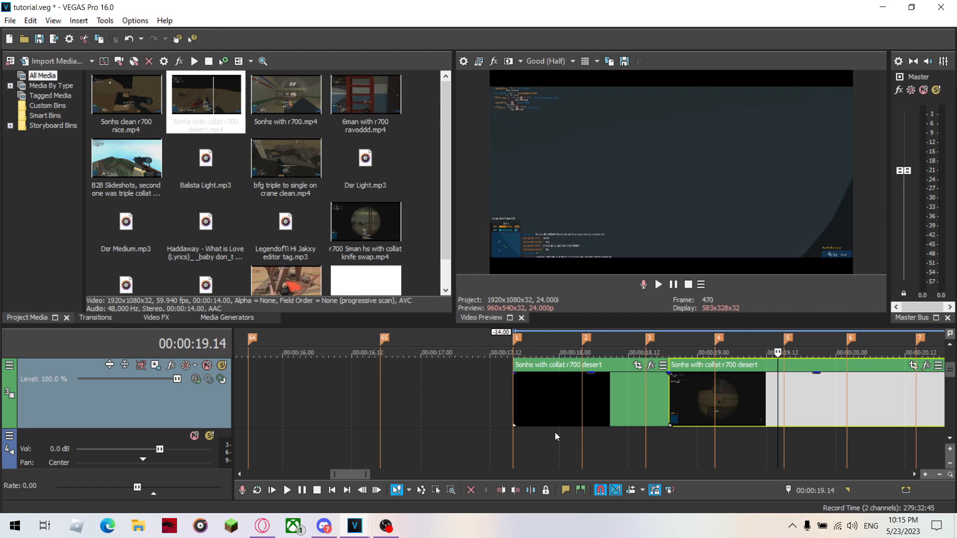
pyautogui.press('Left')
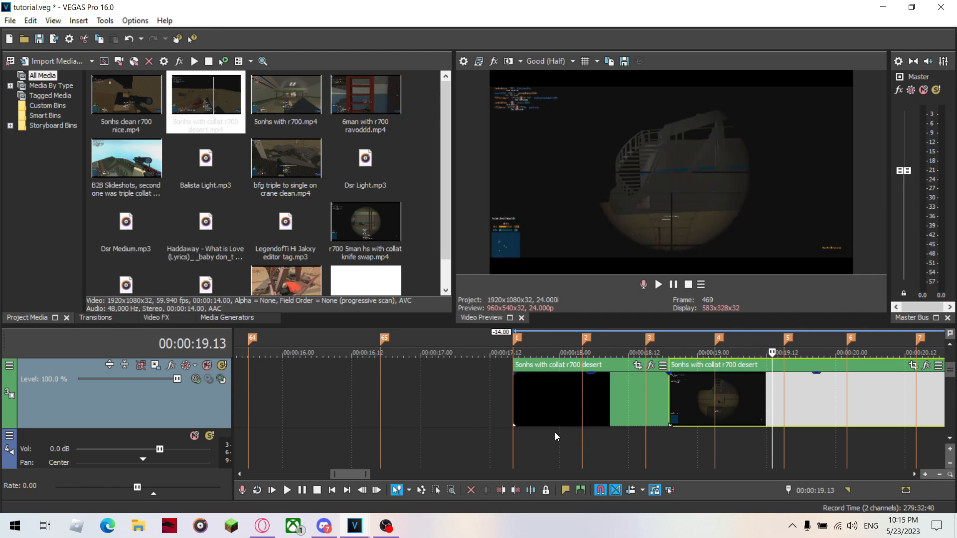
pyautogui.hotkey('ctrl', 'v')
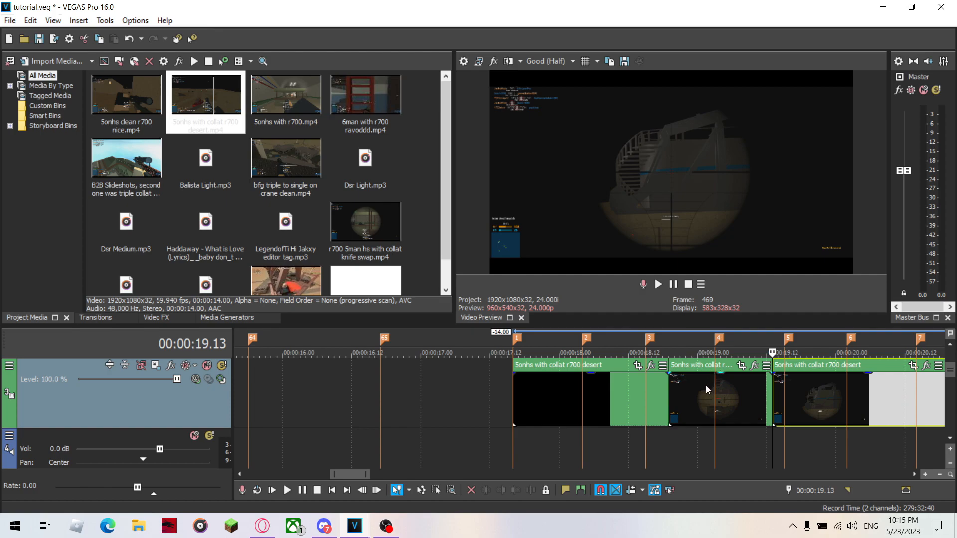
pyautogui.press('Delete')
# Close the gap between the two "with collat r700 desert" pieces, shift both so their cut lands on marker 3, and play them back.
pyautogui.moveTo(810, 402); pyautogui.dragTo(798, 395)
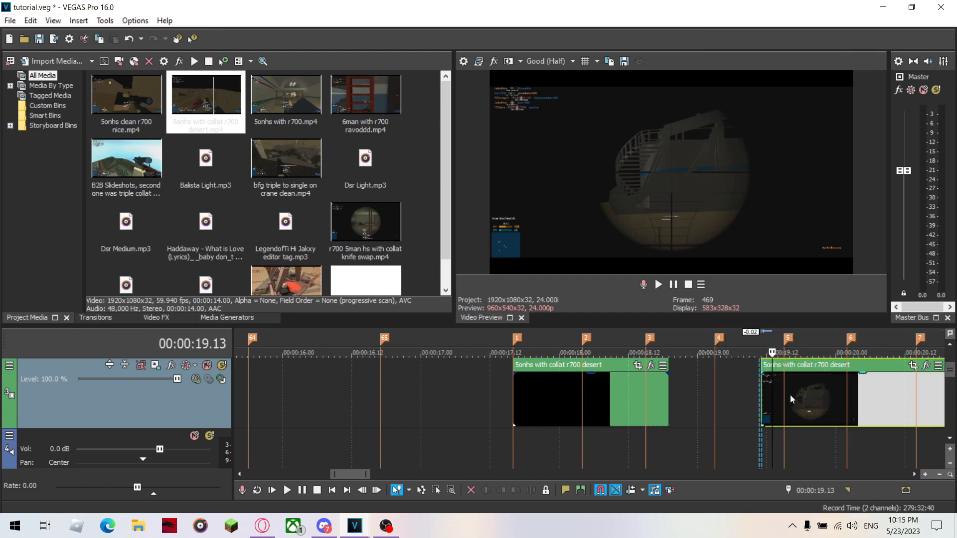
pyautogui.click(578, 392)
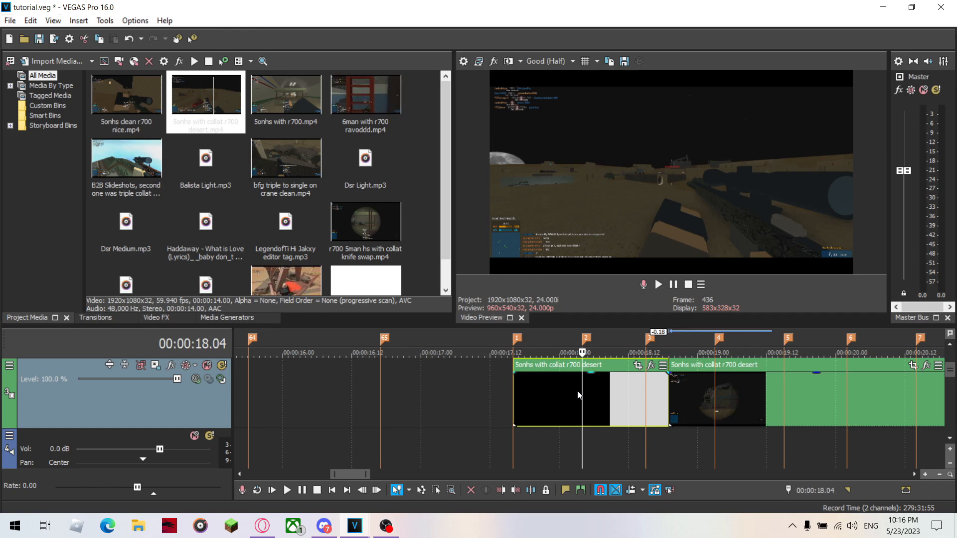
pyautogui.moveTo(624, 397); pyautogui.dragTo(600, 398)
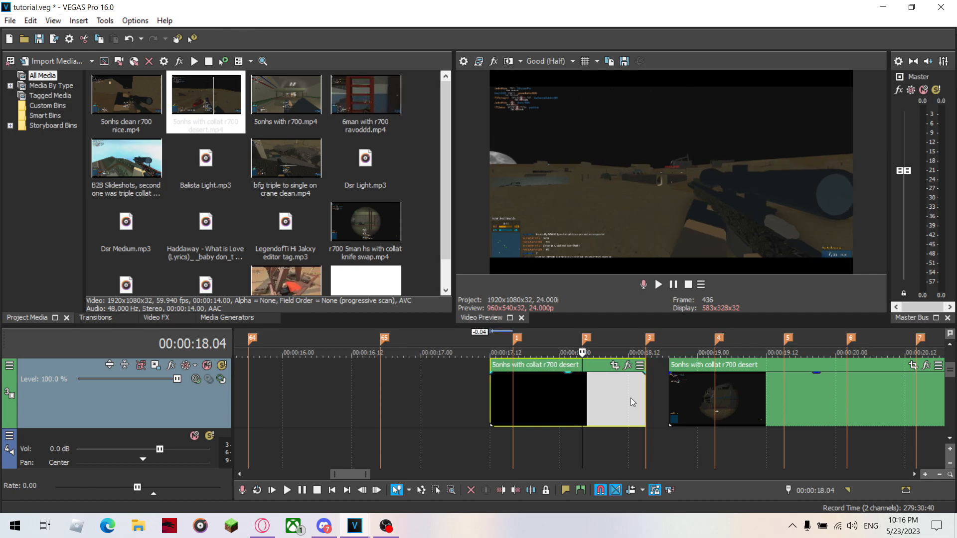
pyautogui.moveTo(703, 399); pyautogui.dragTo(680, 396)
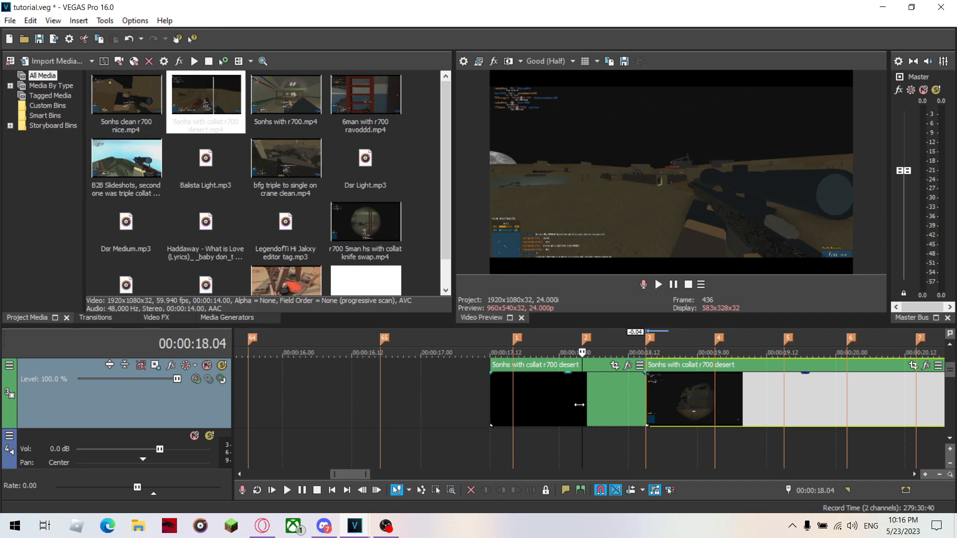
pyautogui.click(519, 392)
pyautogui.press('space')
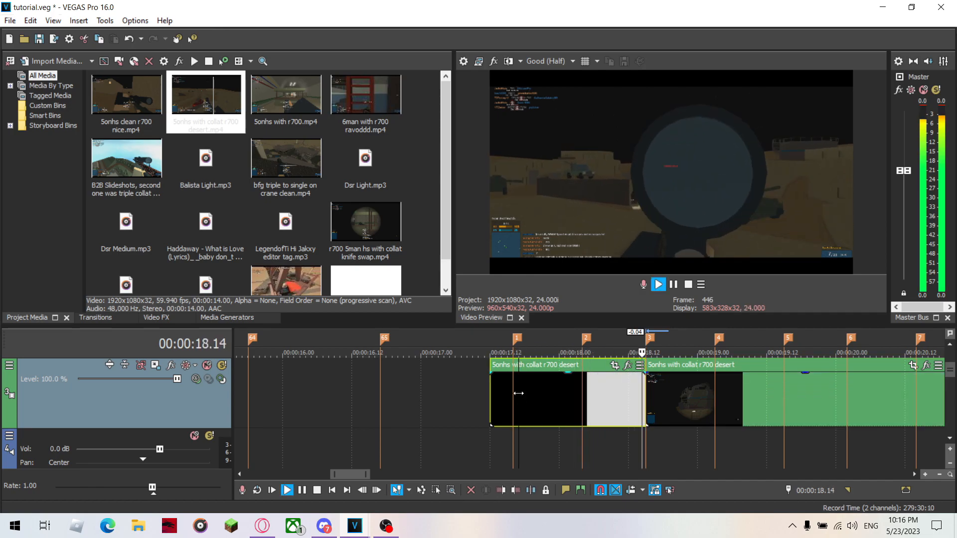
pyautogui.press('space')
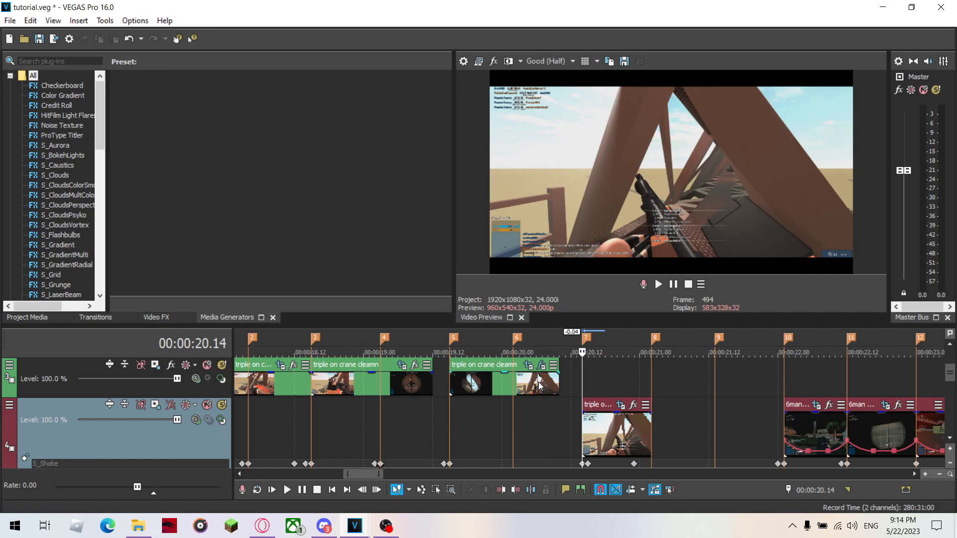
# Try shifting the "triple on crane cleamn" piece at marker 5 four frames to end at marker 7, and move it back.
pyautogui.click(539, 382)
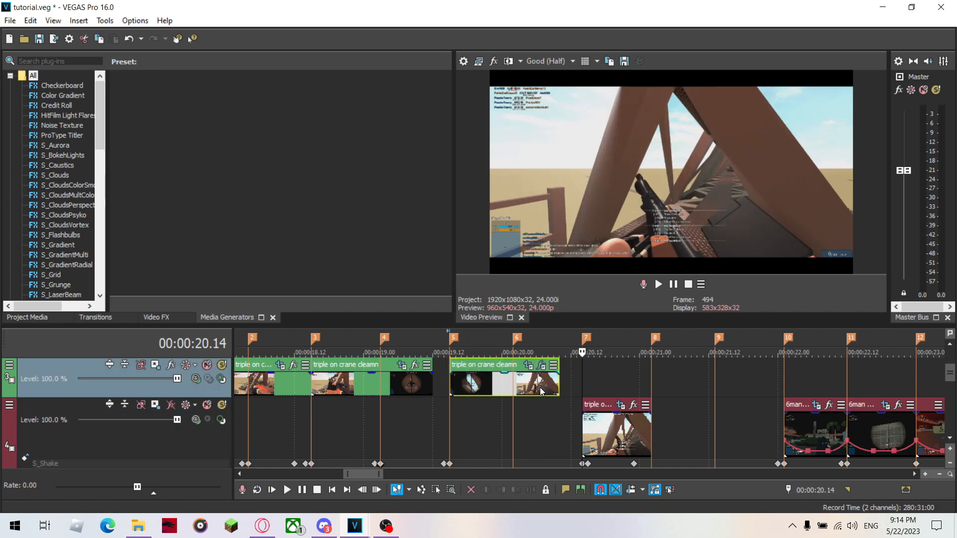
pyautogui.moveTo(556, 385); pyautogui.dragTo(578, 386)
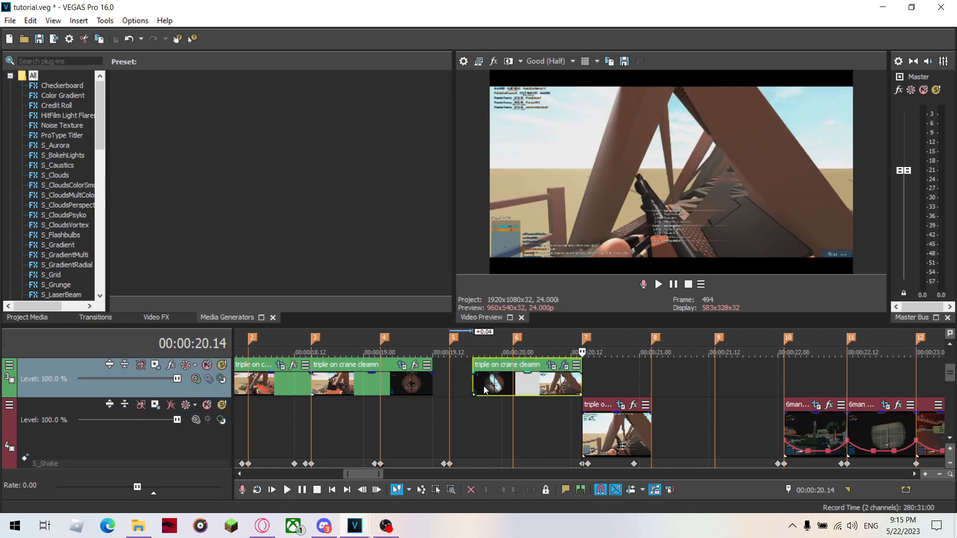
pyautogui.moveTo(484, 389); pyautogui.dragTo(467, 389)
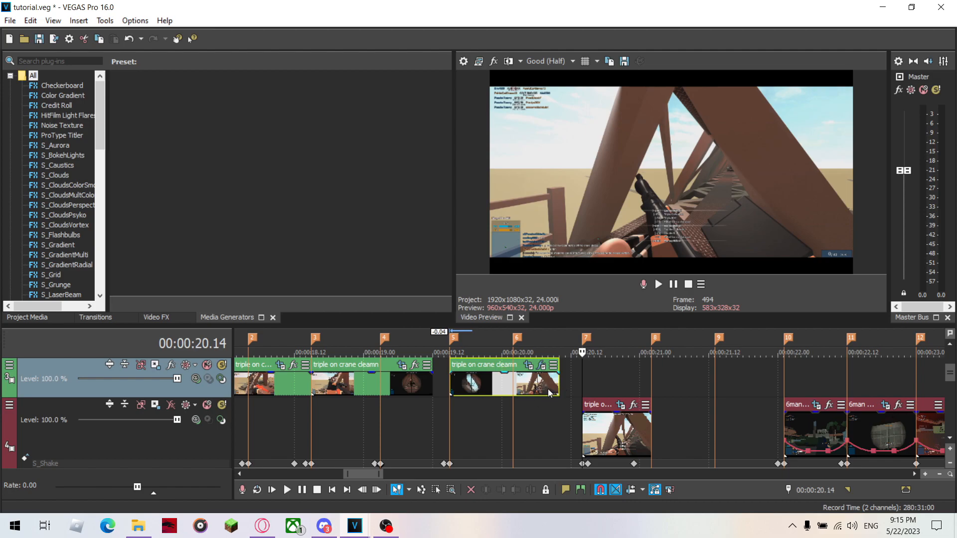
# Time-stretch the end of the "triple on crane cleamn" piece starting at marker 5 so that it reaches marker 7.
pyautogui.press('Left')
pyautogui.press('Left')
pyautogui.press('Left')
pyautogui.press('Left')
pyautogui.press('Left')
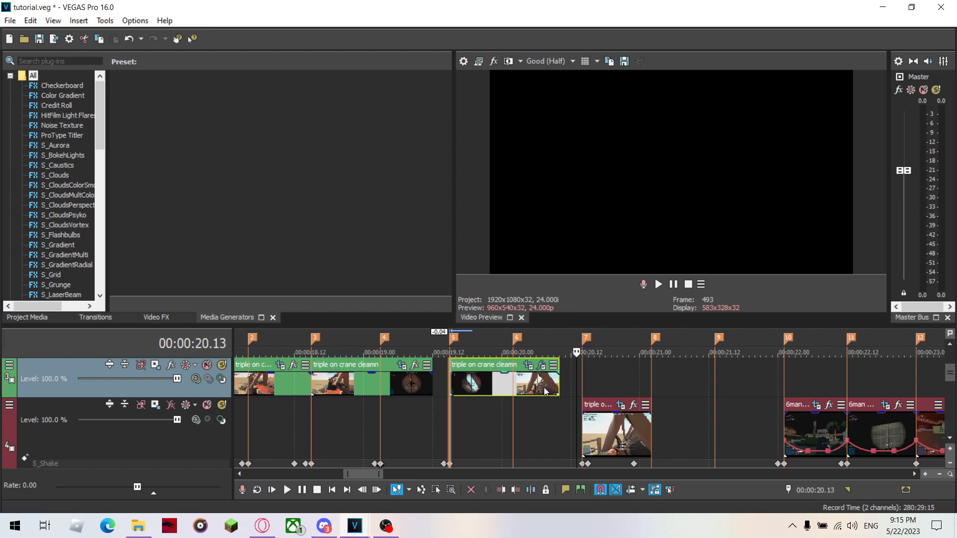
pyautogui.press('Right')
pyautogui.press('Right')
pyautogui.press('Right')
pyautogui.press('Right')
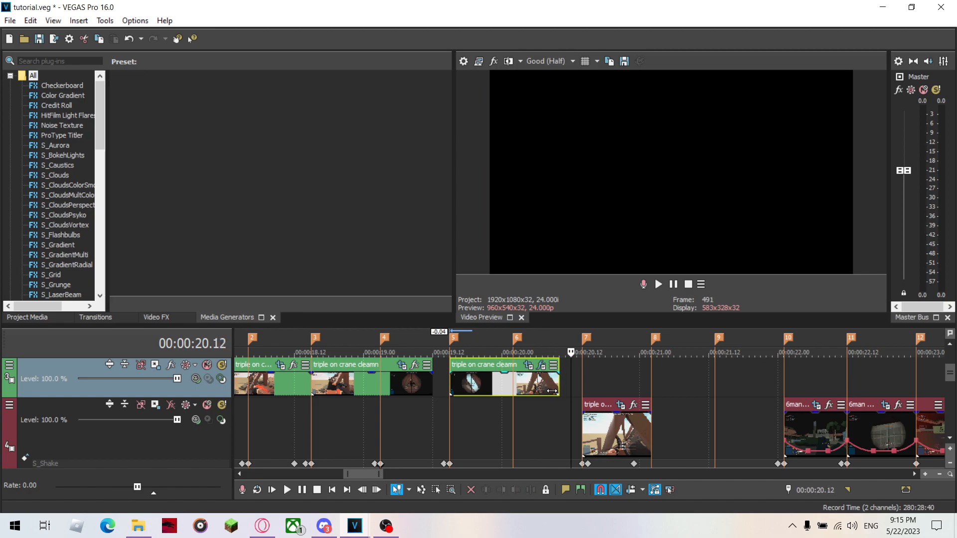
pyautogui.press('Left')
pyautogui.press('Left')
pyautogui.press('Left')
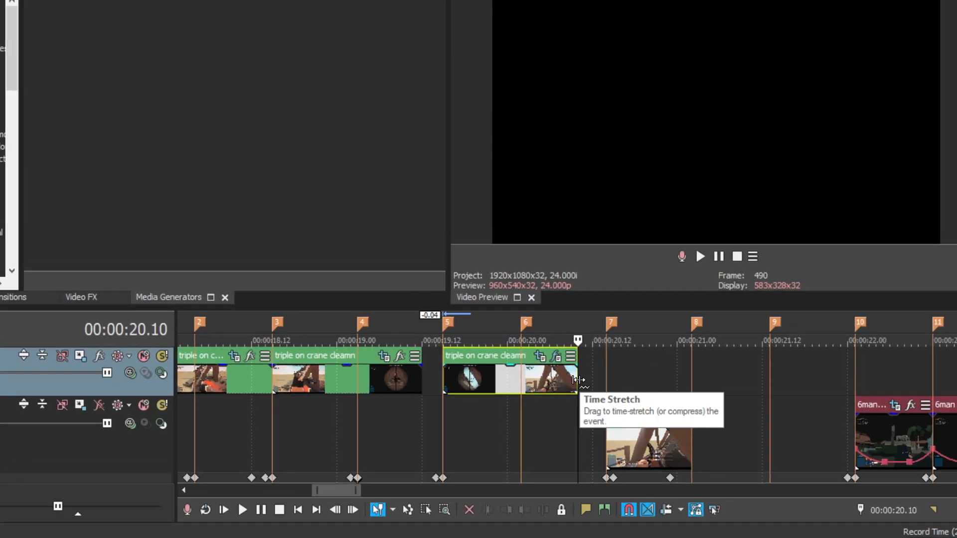
pyautogui.moveTo(578, 379); pyautogui.dragTo(602, 385)
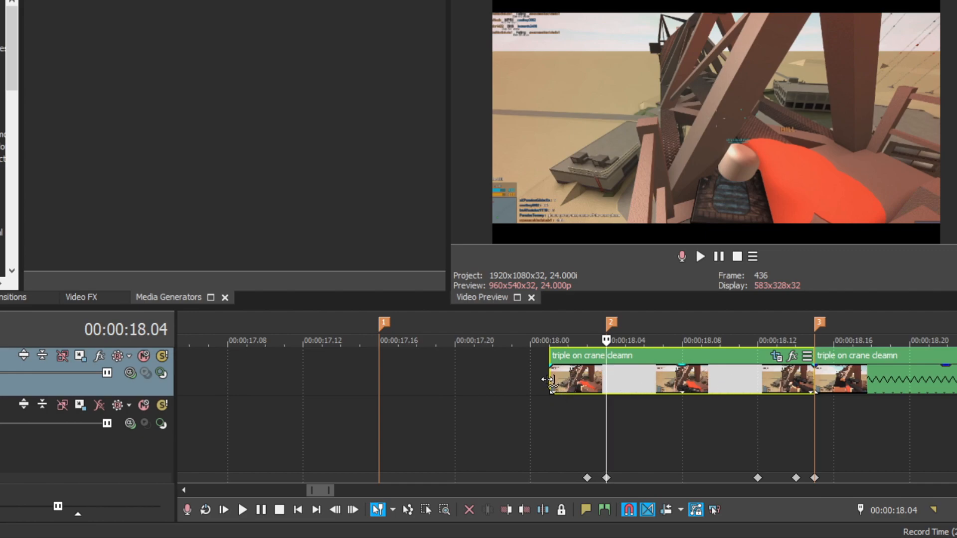
# Time-compress the first "triple on crane cleamn" piece so it starts on marker 2 at 00:00:18.04, and play it back.
pyautogui.moveTo(548, 380); pyautogui.dragTo(600, 381)
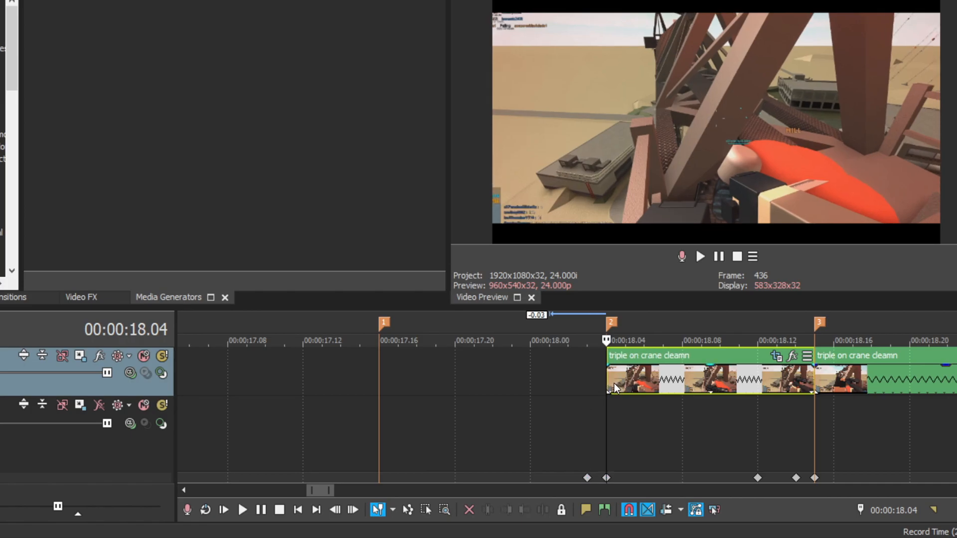
pyautogui.press('space')
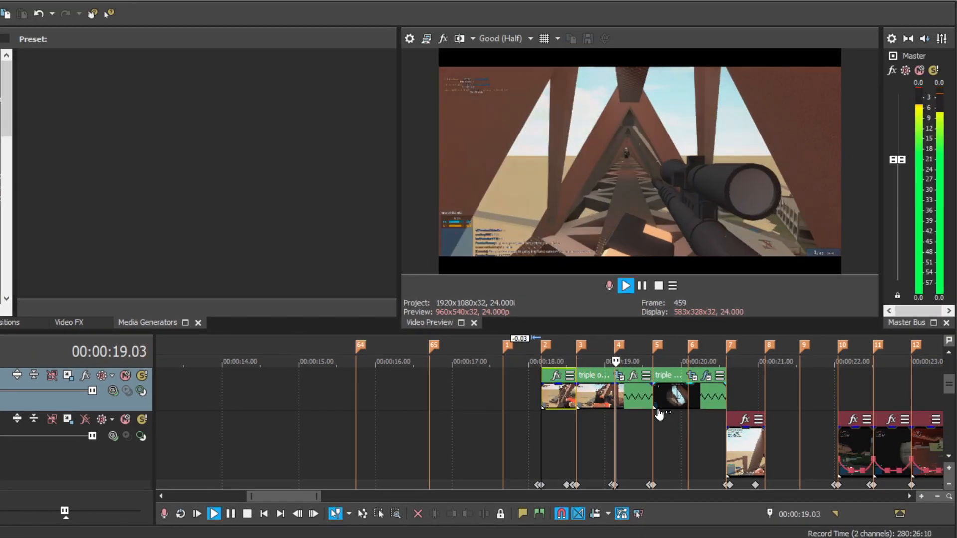
pyautogui.press('space')
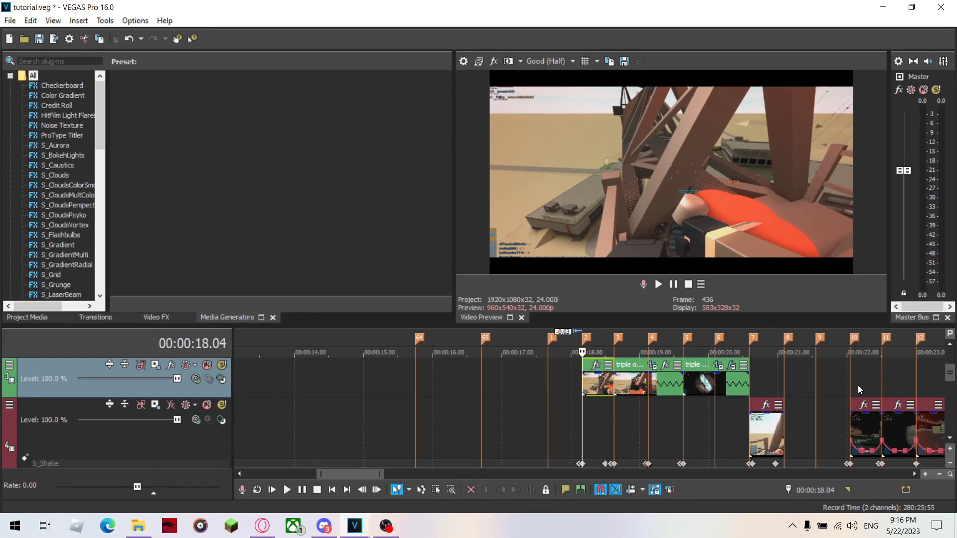
pyautogui.click(855, 385)
pyautogui.scroll(-5, 856, 384)
pyautogui.scroll(5, 722, 434)
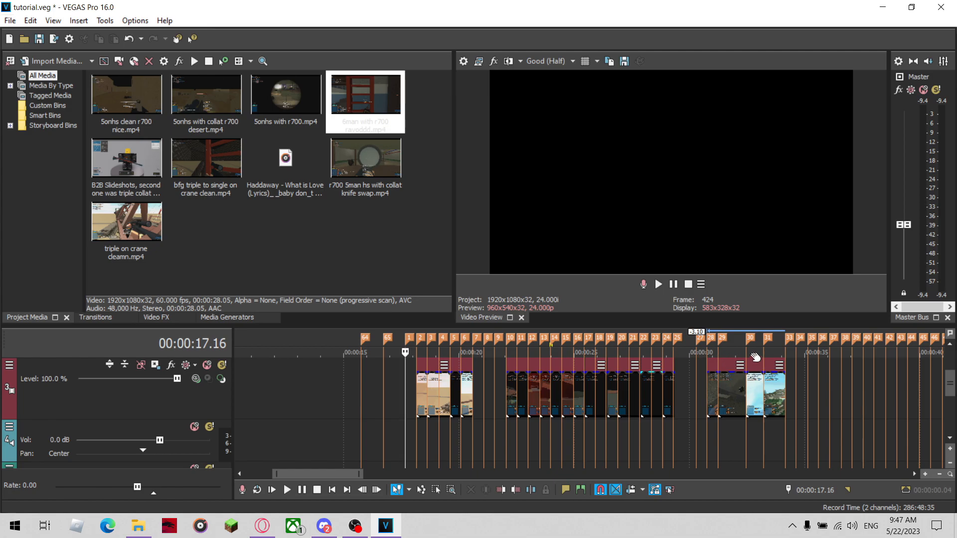
# Insert a Velocity envelope on the "triple on crane cleamn" piece between markers 2 and 3.
pyautogui.scroll(5, 623, 406)
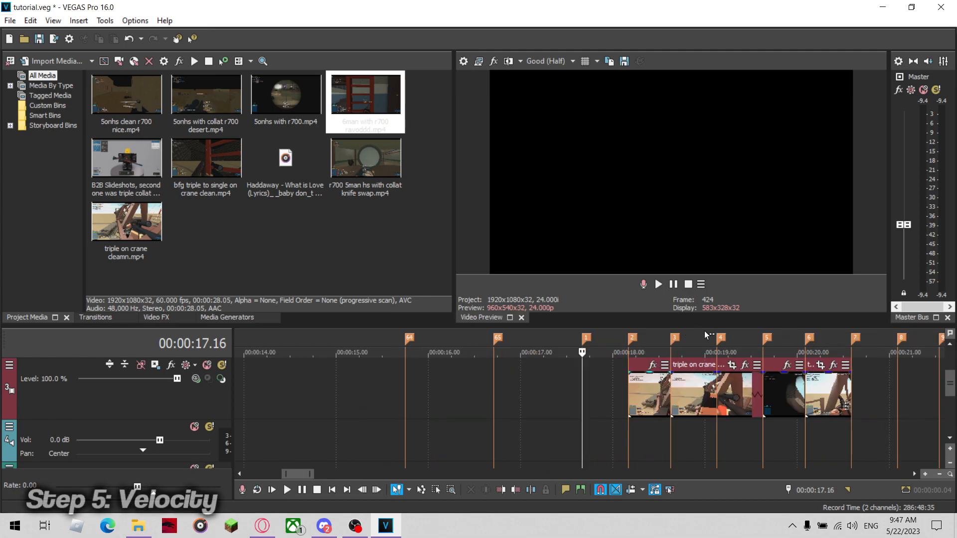
pyautogui.click(639, 402)
pyautogui.scroll(5, 642, 406)
pyautogui.rightClick(640, 407)
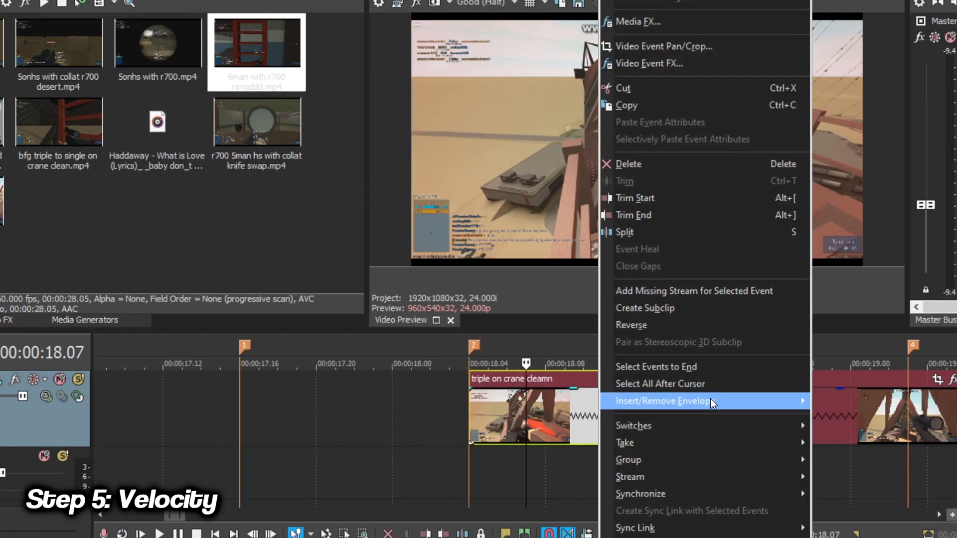
pyautogui.moveTo(727, 400)
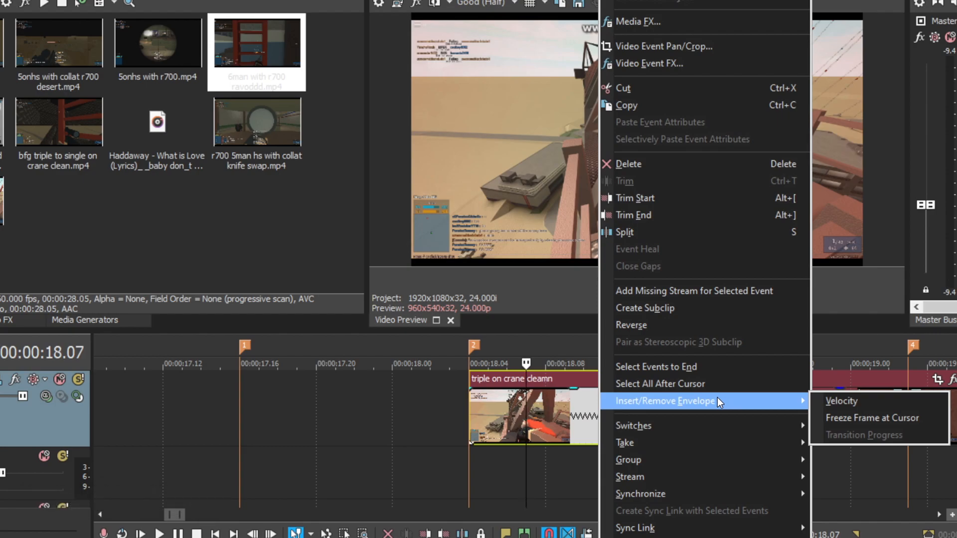
pyautogui.click(856, 403)
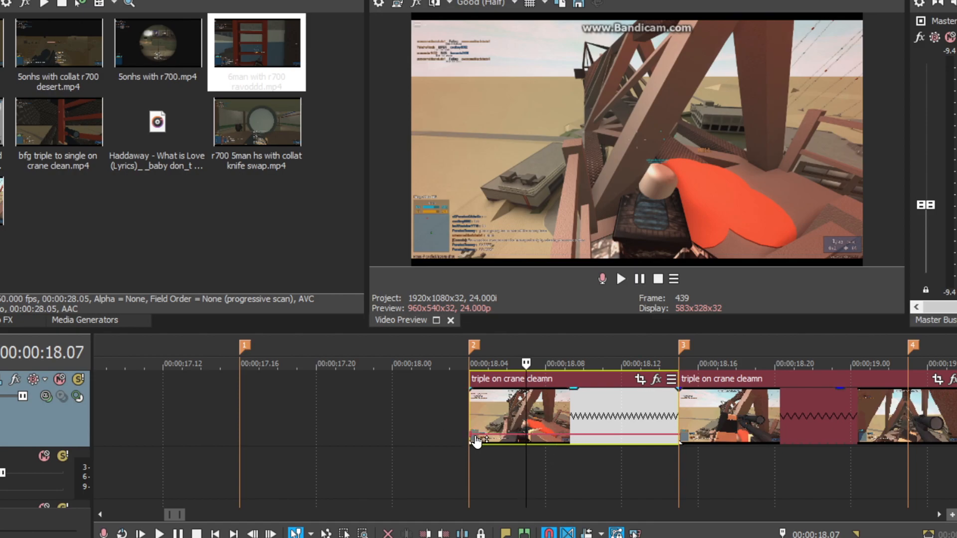
# Set the first velocity point of the "triple on crane cleamn" piece at marker 2 to 300% forward velocity.
pyautogui.rightClick(470, 439)
pyautogui.click(489, 453)
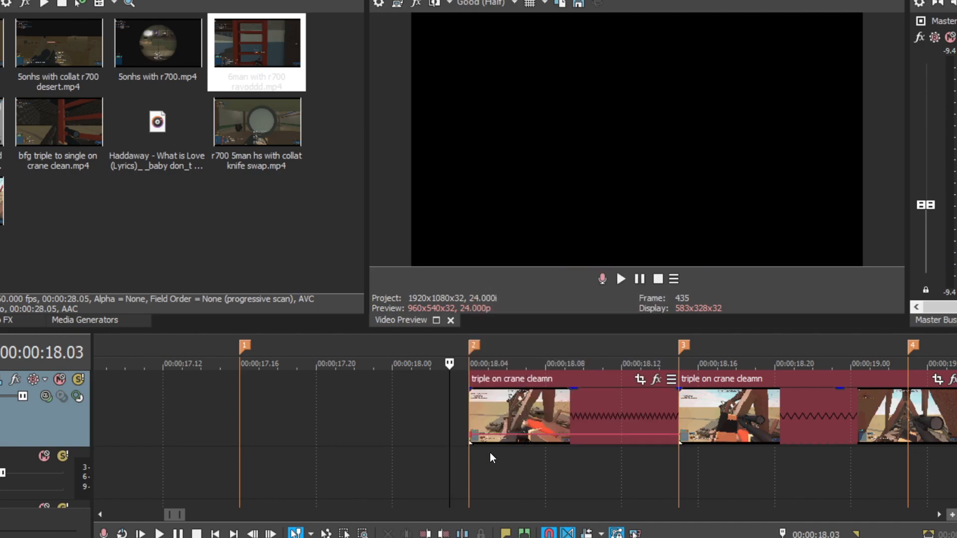
pyautogui.click(476, 416)
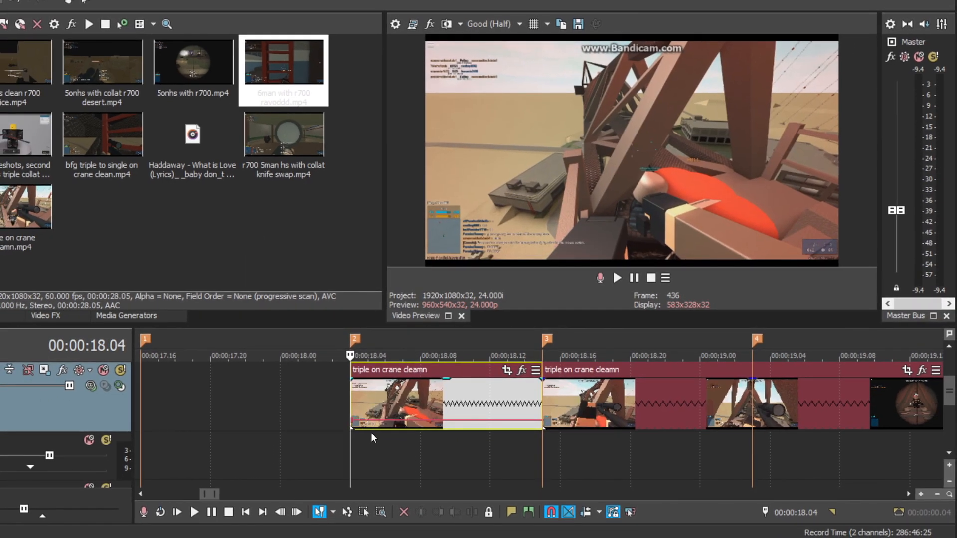
pyautogui.moveTo(352, 426)
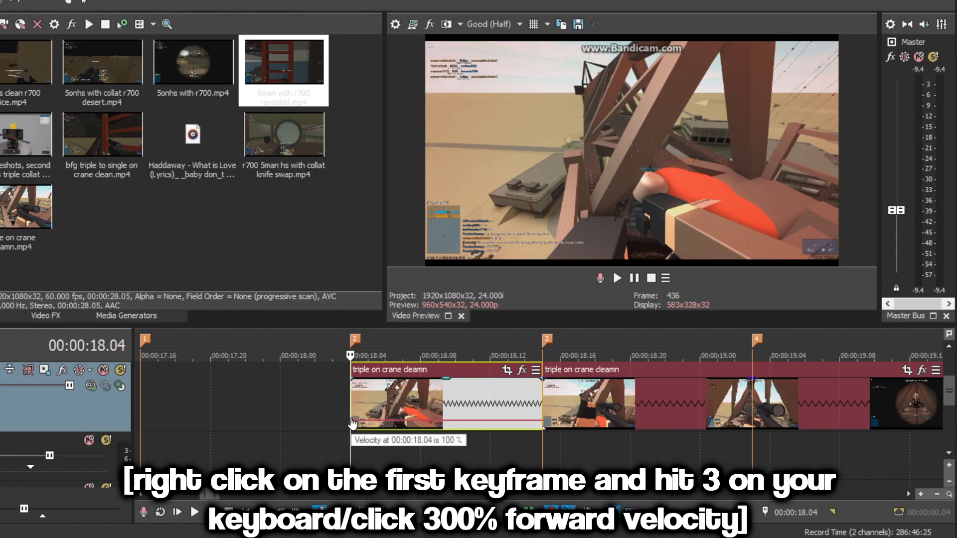
pyautogui.rightClick(352, 426)
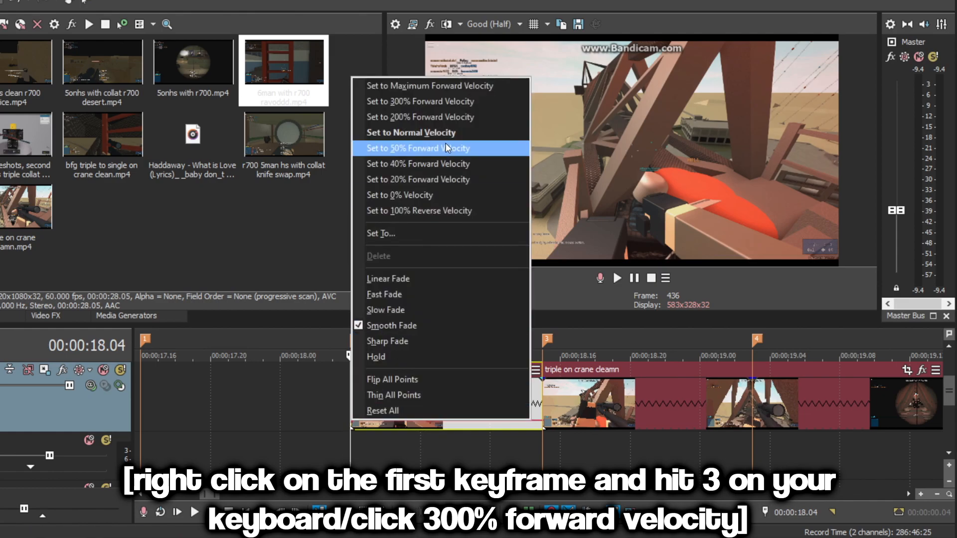
pyautogui.click(444, 102)
pyautogui.press('space')
pyautogui.press('space')
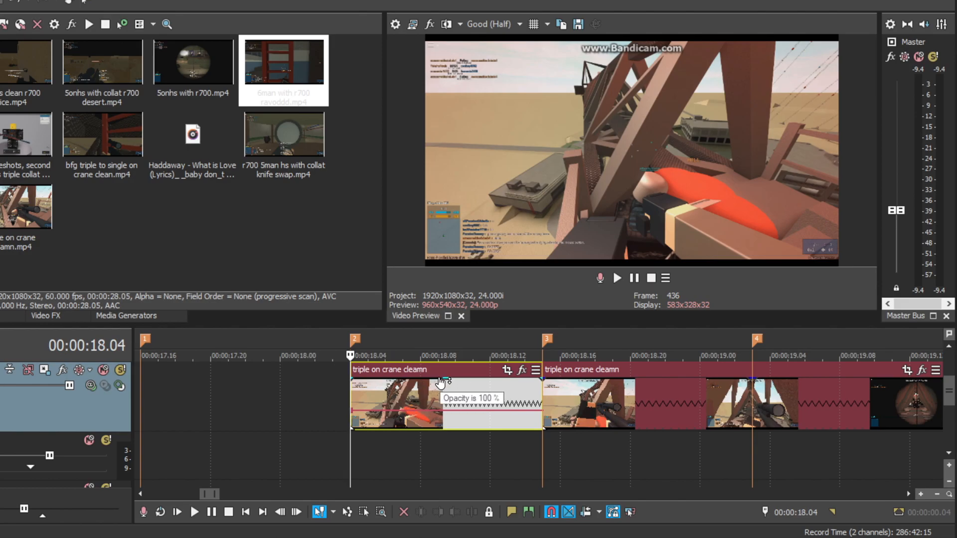
pyautogui.click(402, 413)
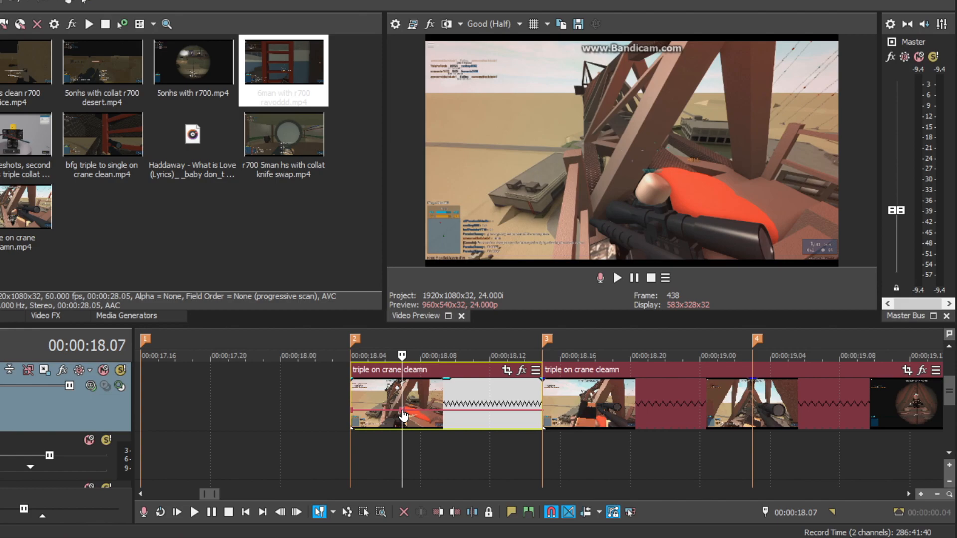
# Add a velocity point at 00:00:18.13 on the piece between markers 2 and 3 and adjust its velocity at marker 3.
pyautogui.doubleClick(504, 410)
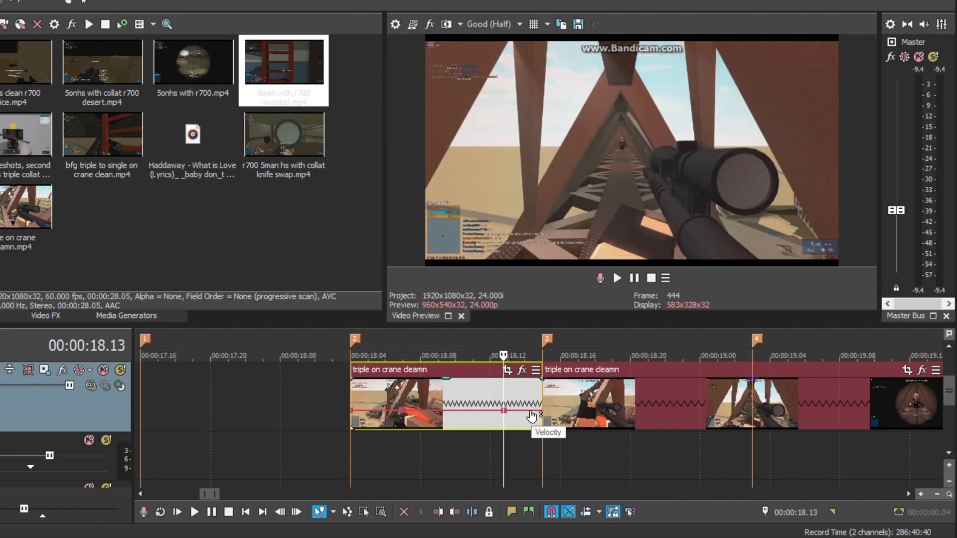
pyautogui.moveTo(540, 411); pyautogui.dragTo(540, 414)
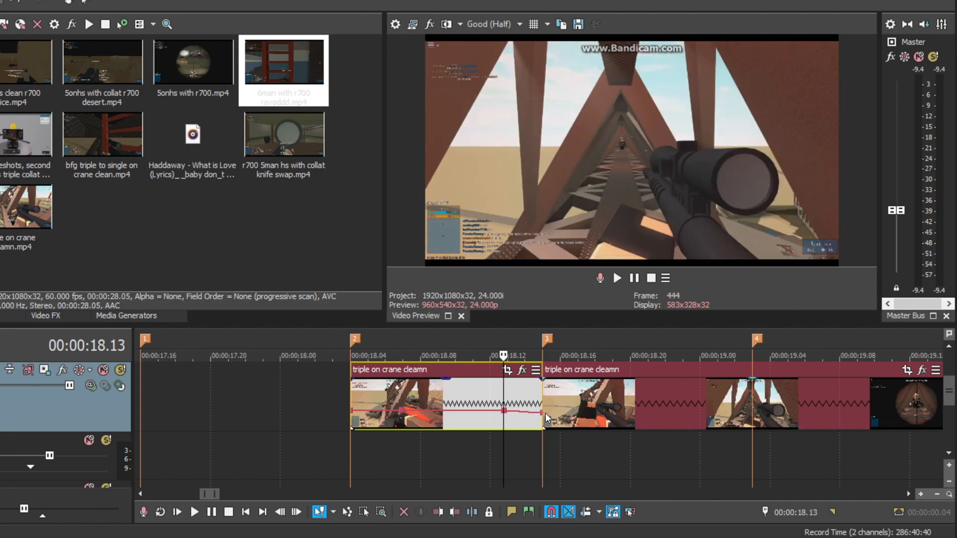
pyautogui.rightClick(540, 413)
pyautogui.press('Escape')
# Set both inner velocity points of the piece between markers 2 and 3 to 50% forward velocity.
pyautogui.moveTo(505, 411); pyautogui.dragTo(495, 411)
pyautogui.rightClick(494, 412)
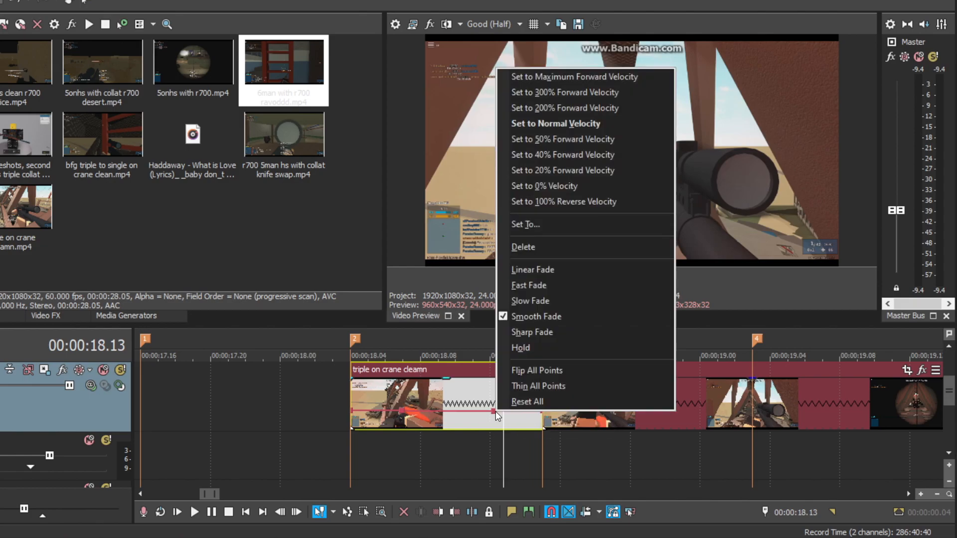
pyautogui.click(558, 139)
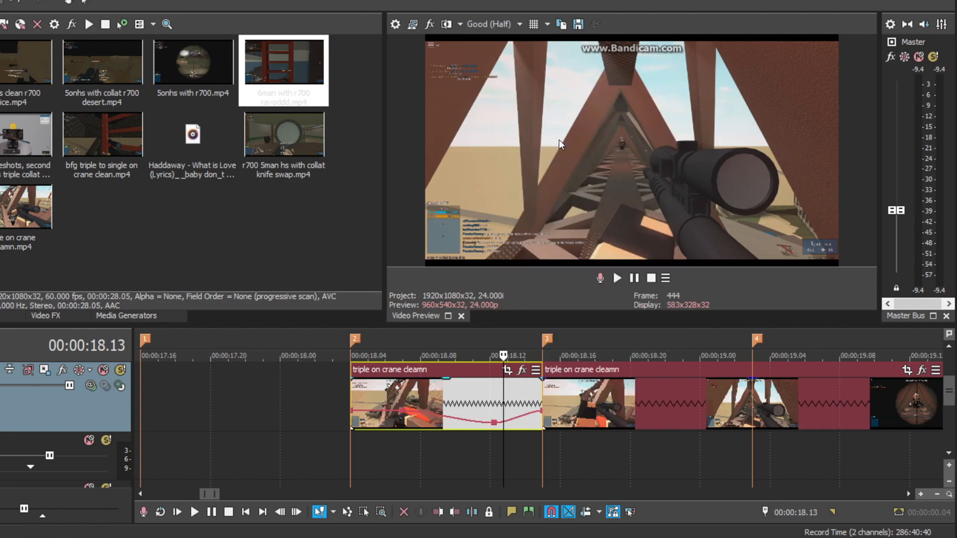
pyautogui.rightClick(403, 411)
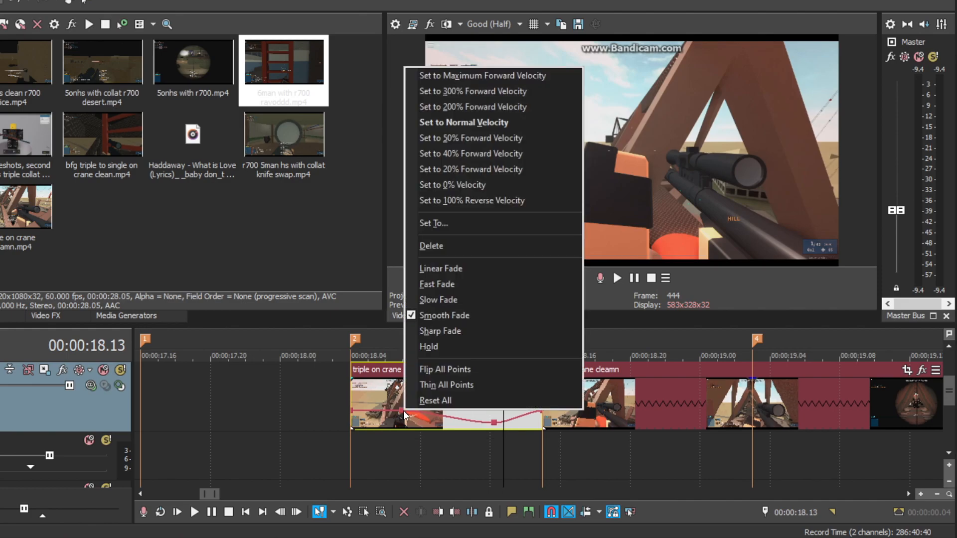
pyautogui.click(471, 138)
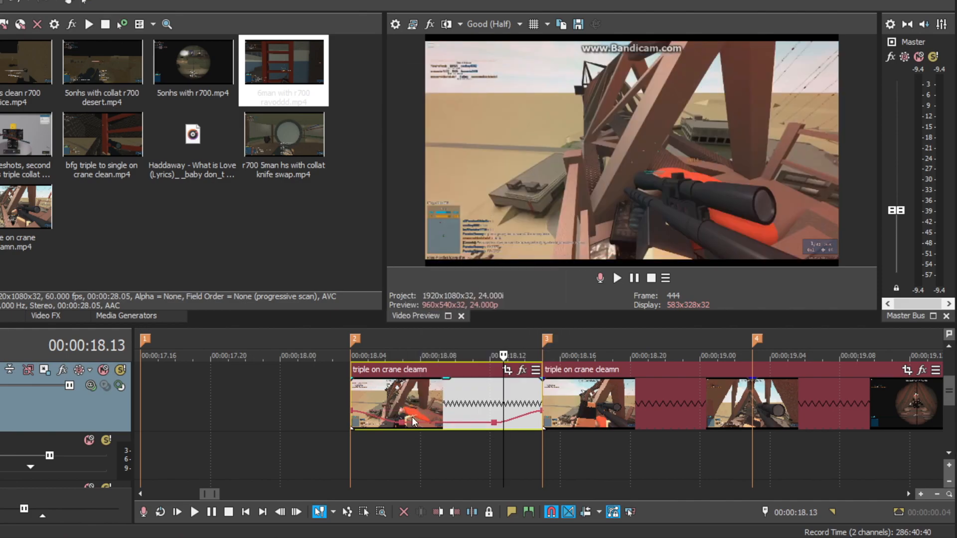
# Reposition the two inner velocity points between markers 2 and 3 to 00:00:18.08 and 00:00:18.11, and set both to 50%.
pyautogui.scroll(-4, 498, 437)
pyautogui.scroll(4, 521, 449)
pyautogui.scroll(-3, 518, 450)
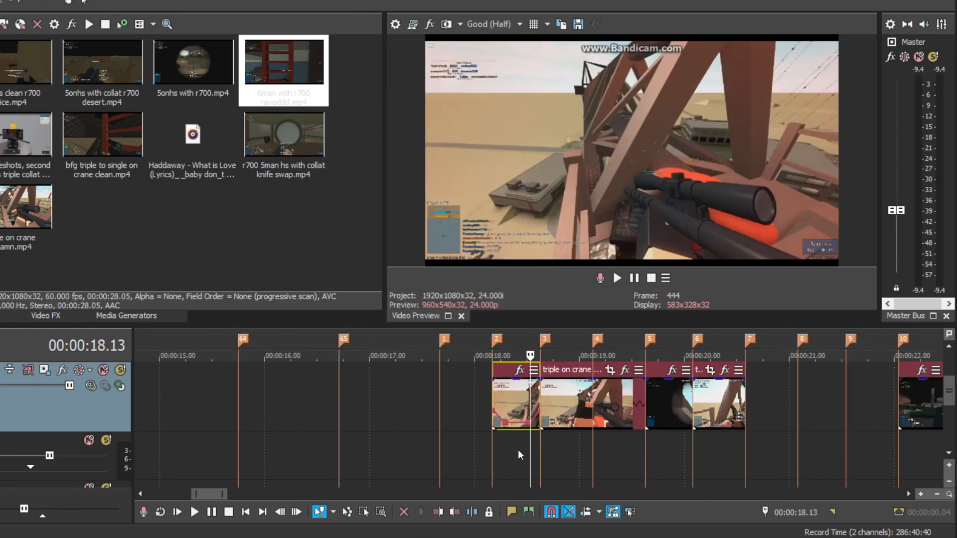
pyautogui.click(490, 390)
pyautogui.scroll(3, 574, 430)
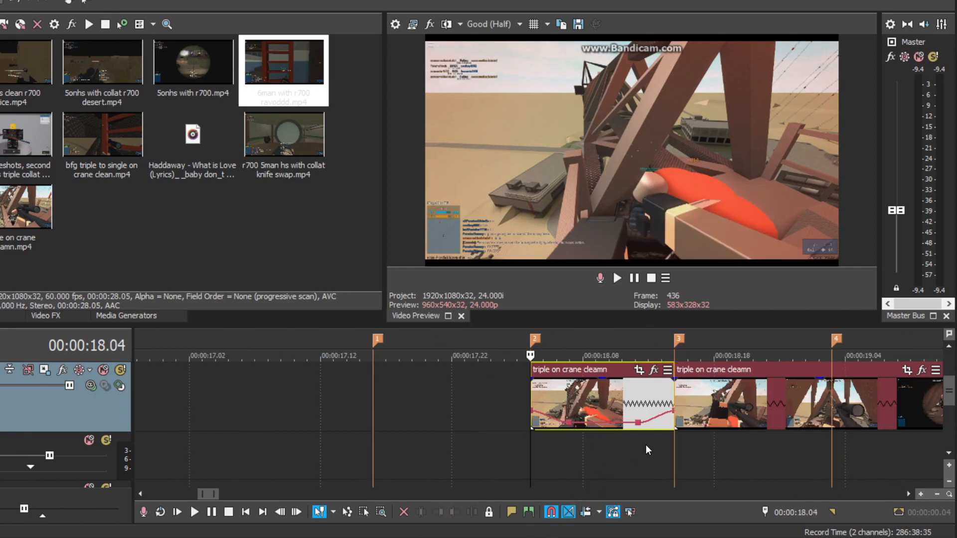
pyautogui.scroll(1, 645, 444)
pyautogui.moveTo(599, 428)
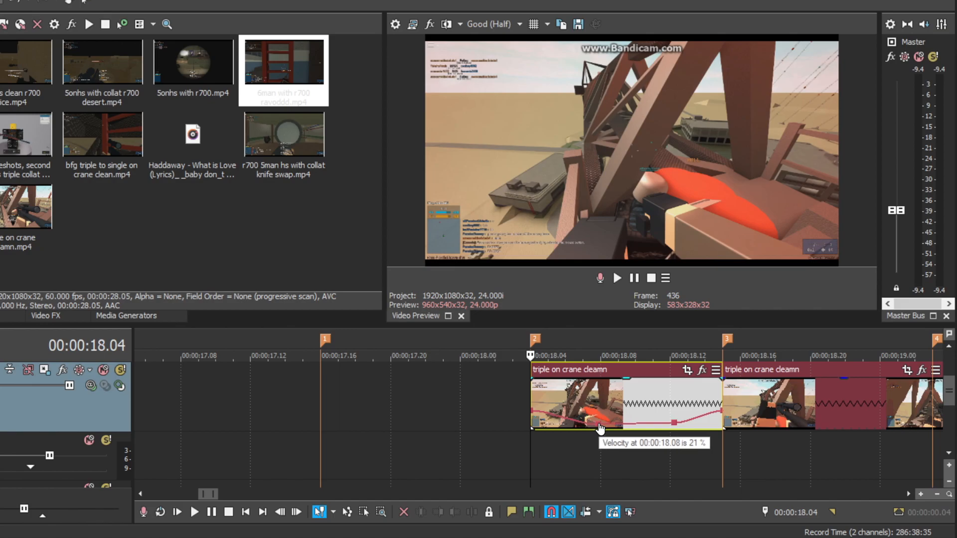
pyautogui.rightClick(597, 424)
pyautogui.click(597, 425)
pyautogui.moveTo(674, 423); pyautogui.dragTo(655, 421)
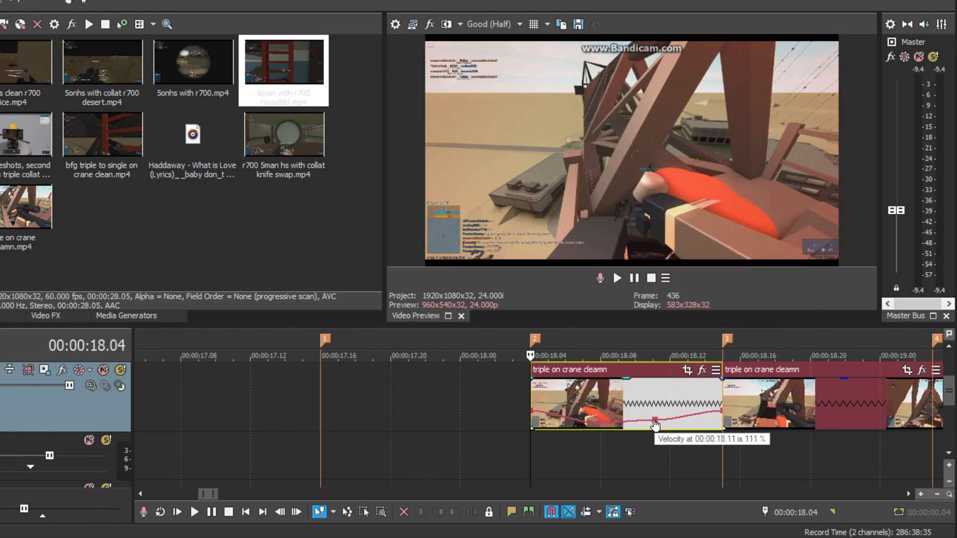
pyautogui.rightClick(656, 423)
pyautogui.click(599, 425)
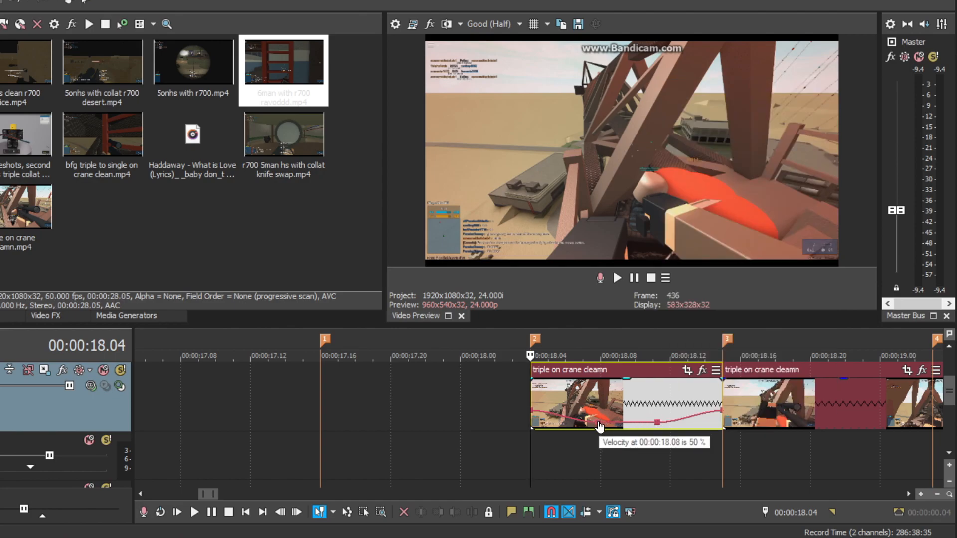
# Change the first velocity curve segment between markers 2 and 3 to Fast Fade and the last one to Slow Fade.
pyautogui.rightClick(563, 417)
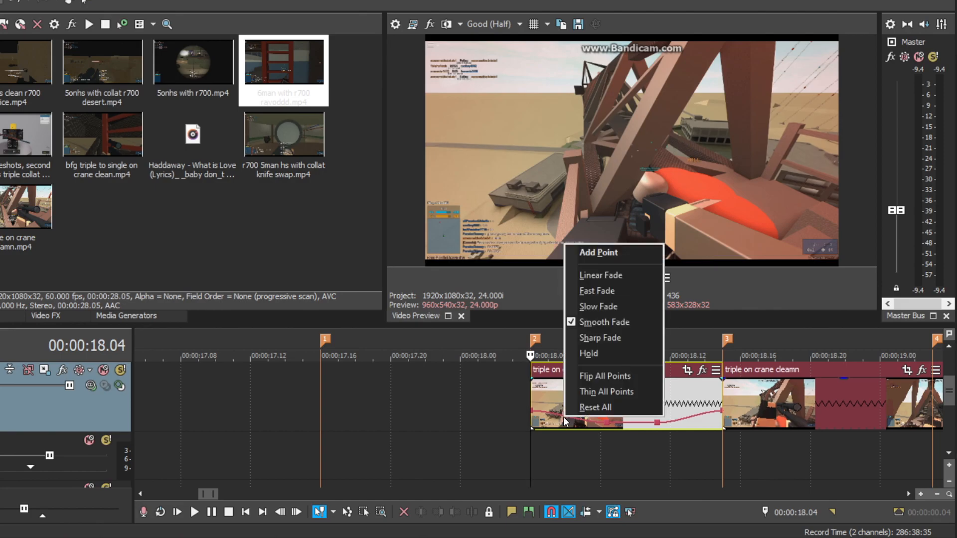
pyautogui.click(621, 297)
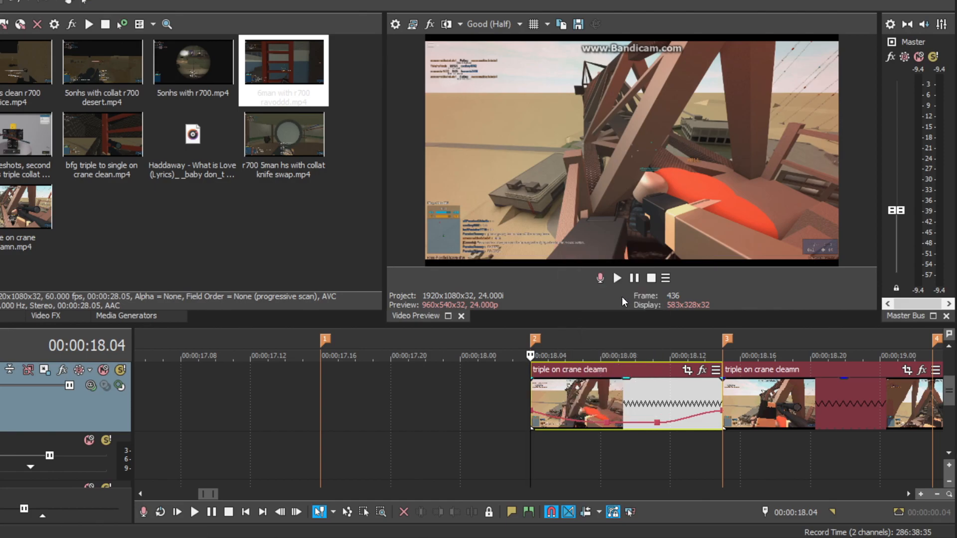
pyautogui.rightClick(698, 417)
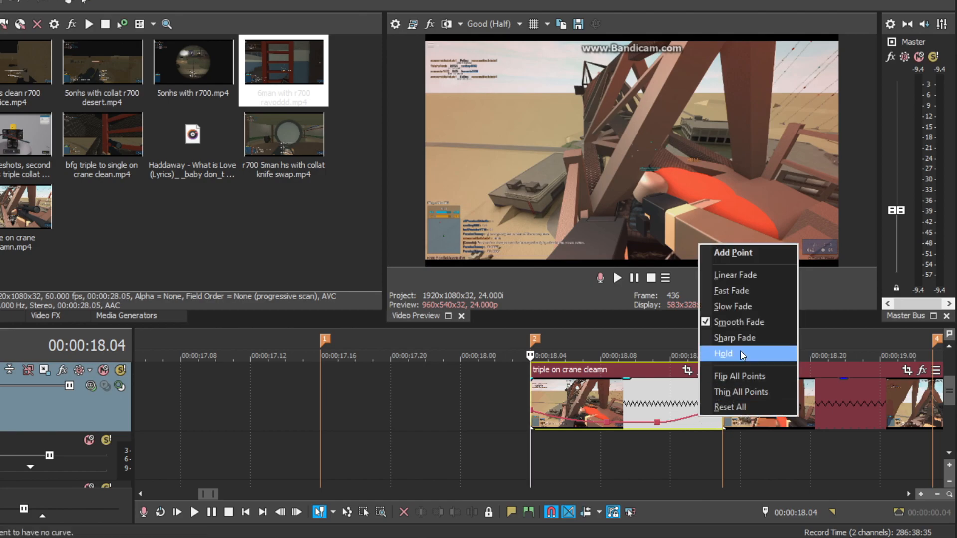
pyautogui.click(751, 307)
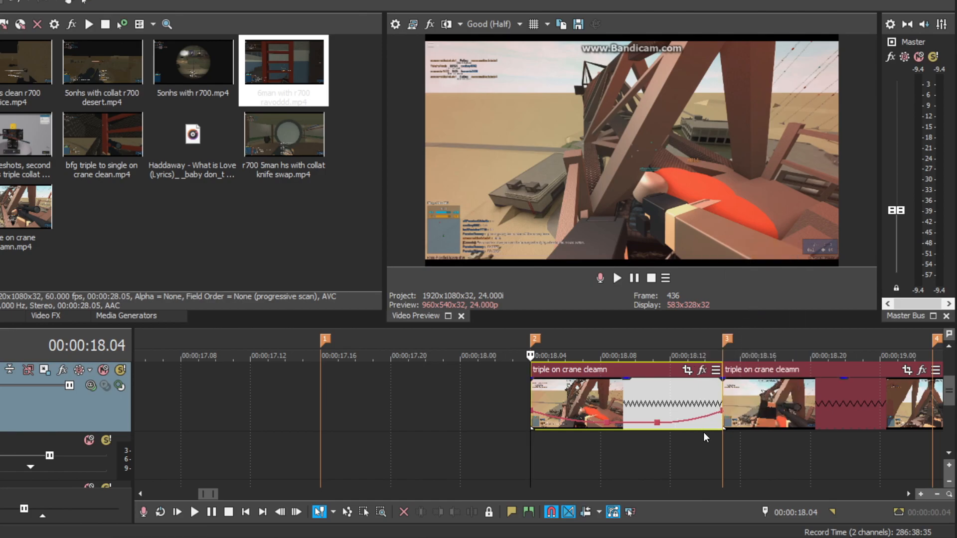
pyautogui.scroll(-3, 662, 454)
pyautogui.scroll(3, 662, 454)
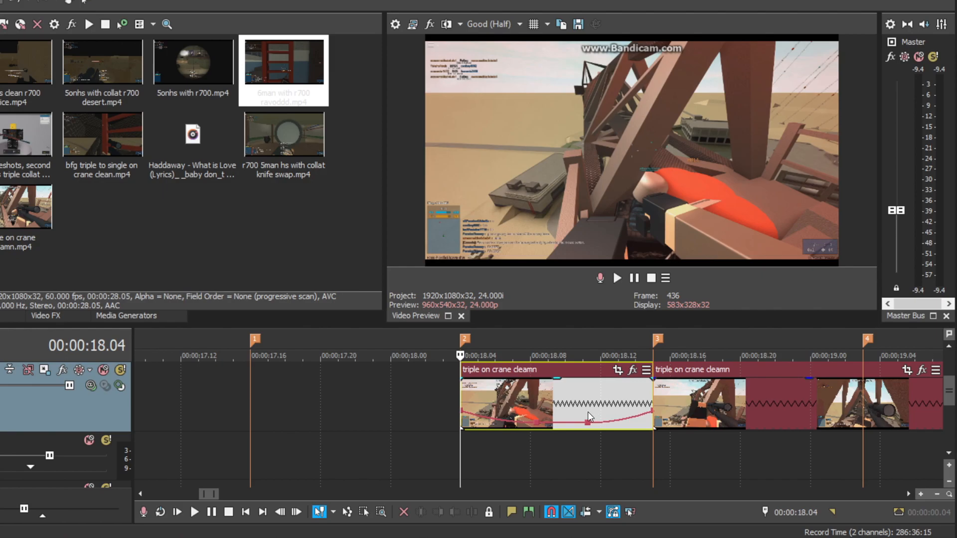
# Insert a Velocity envelope on the piece between markers 3 and 5, with points at marker 4 and at its end.
pyautogui.scroll(-2, 542, 413)
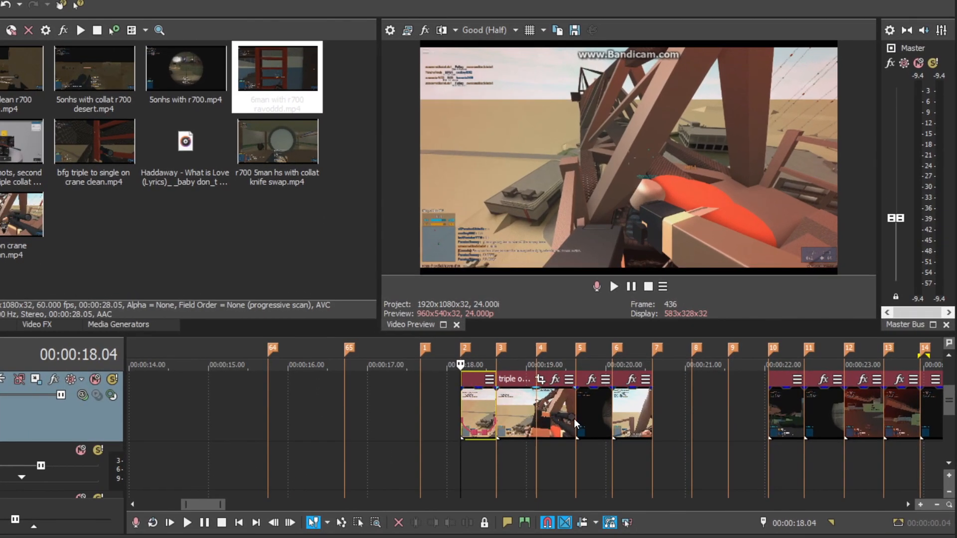
pyautogui.scroll(-3, 533, 430)
pyautogui.scroll(5, 533, 429)
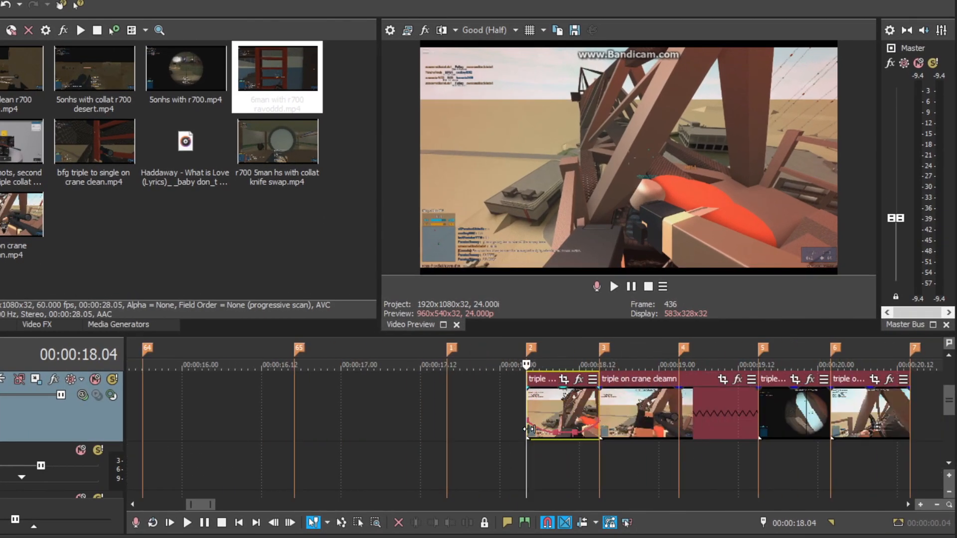
pyautogui.rightClick(683, 428)
pyautogui.click(759, 402)
pyautogui.click(666, 401)
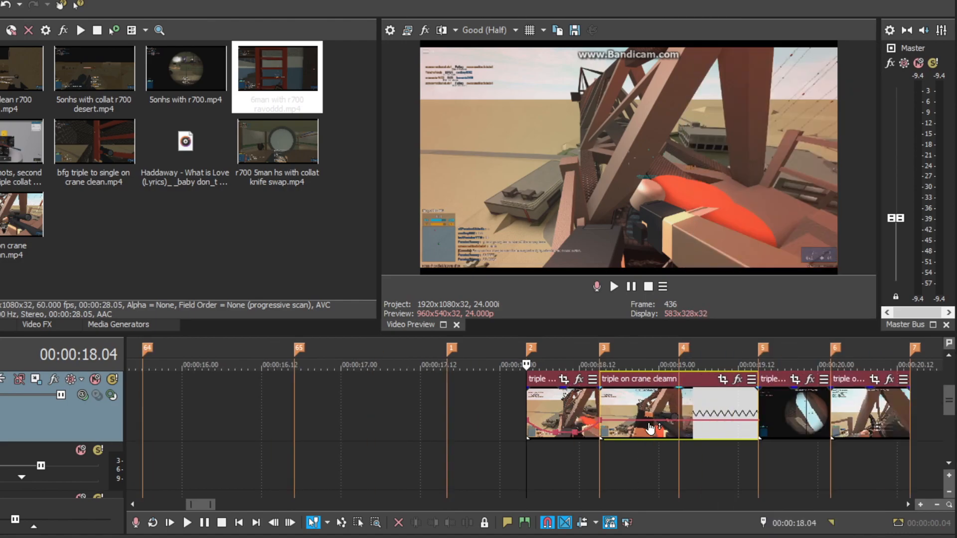
pyautogui.doubleClick(678, 420)
pyautogui.doubleClick(748, 422)
pyautogui.moveTo(748, 422); pyautogui.dragTo(757, 424)
# Add velocity points at 00:00:19.08 and 00:00:19.11 between markers 4 and 5 and lower both to a slow speed.
pyautogui.doubleClick(711, 421)
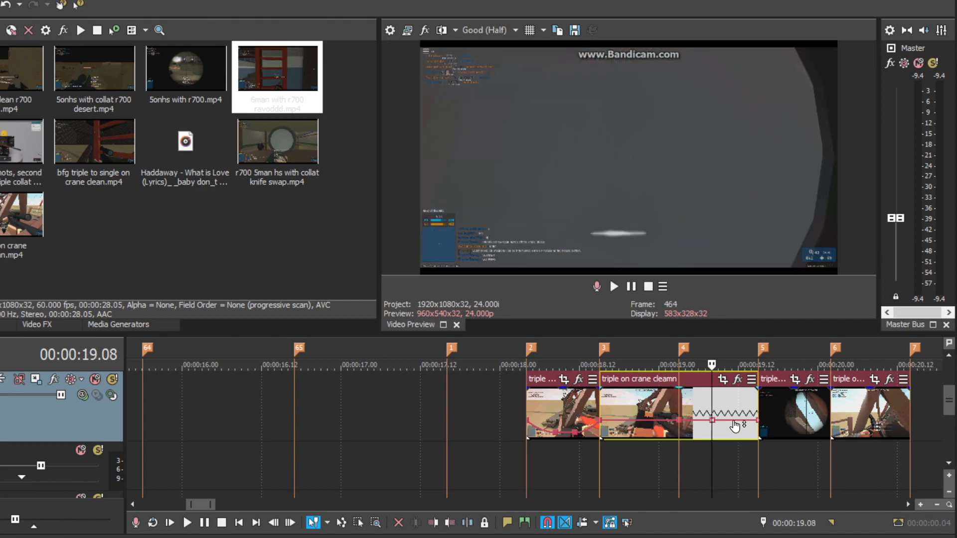
pyautogui.doubleClick(734, 421)
pyautogui.moveTo(733, 421); pyautogui.dragTo(712, 432)
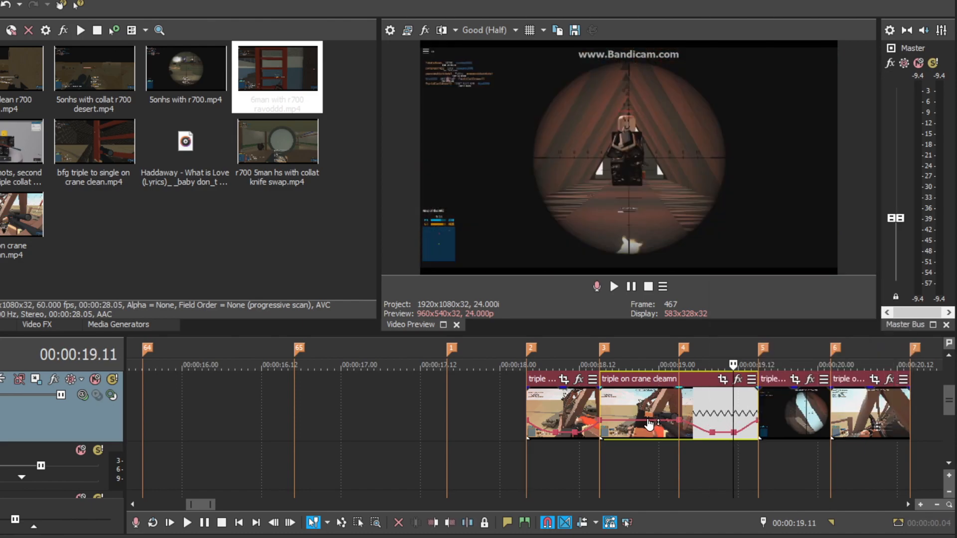
# Add two velocity points between markers 3 and 4, one at 00:00:18.19, and lower both to a slow speed.
pyautogui.doubleClick(649, 421)
pyautogui.doubleClick(628, 421)
pyautogui.moveTo(628, 421); pyautogui.dragTo(628, 432)
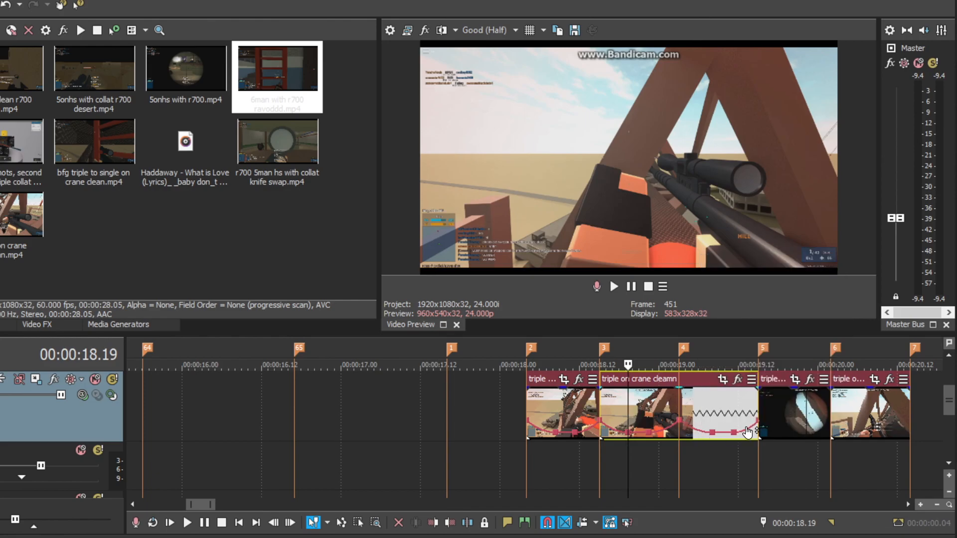
# Readjust the two slow velocity points between markers 3 and 4, shifting the second one slightly toward marker 4.
pyautogui.click(598, 410)
pyautogui.scroll(-4, 663, 447)
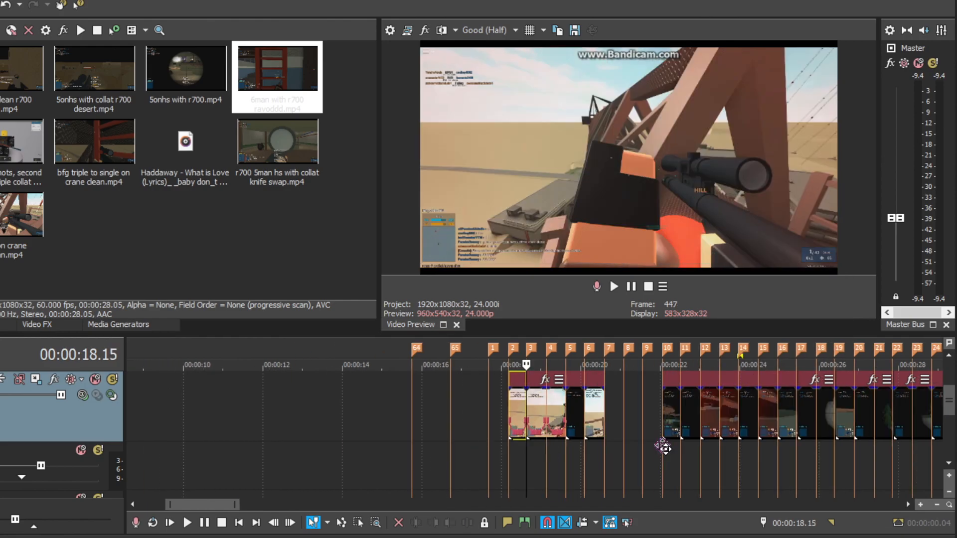
pyautogui.scroll(5, 654, 447)
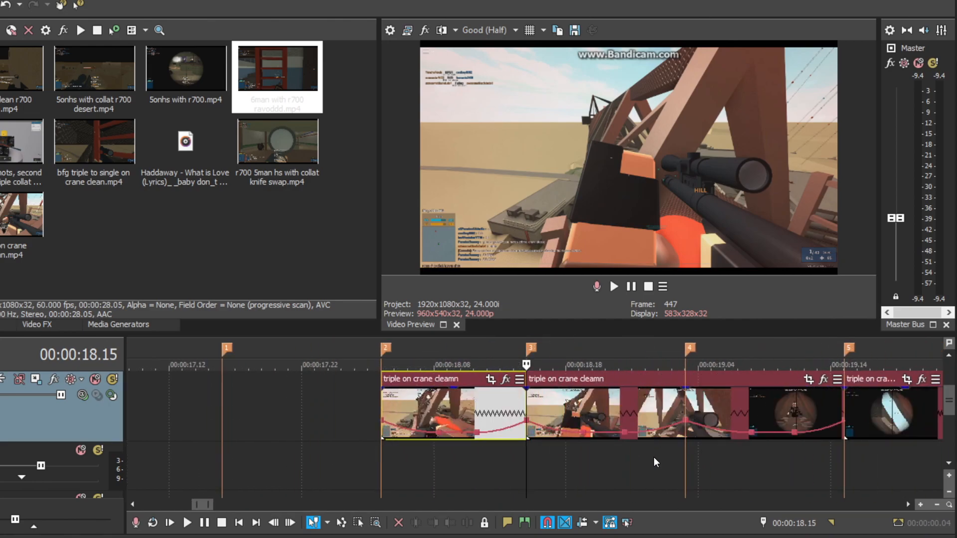
pyautogui.moveTo(626, 434); pyautogui.dragTo(630, 435)
pyautogui.rightClick(629, 435)
pyautogui.click(628, 436)
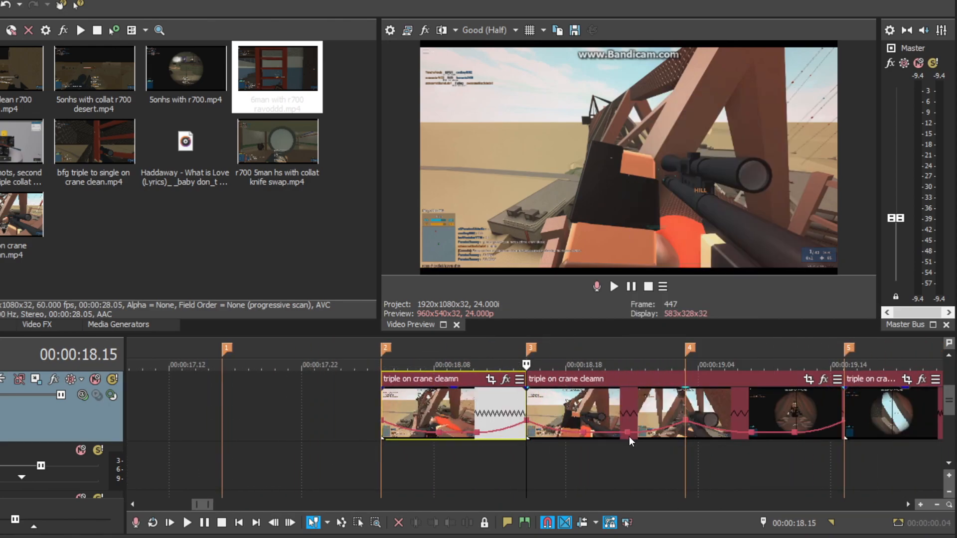
pyautogui.rightClick(582, 430)
pyautogui.click(590, 436)
# Play back the velocity-edited pieces and move the second slow point between markers 3 and 4 closer to marker 4.
pyautogui.press('space')
pyautogui.scroll(-4, 592, 437)
pyautogui.press('space')
pyautogui.press('space')
pyautogui.scroll(5, 628, 446)
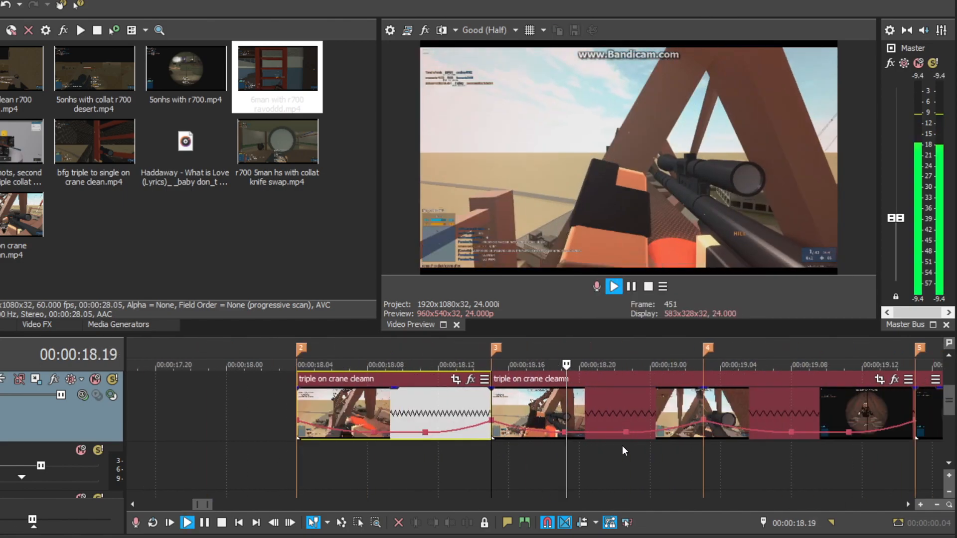
pyautogui.press('space')
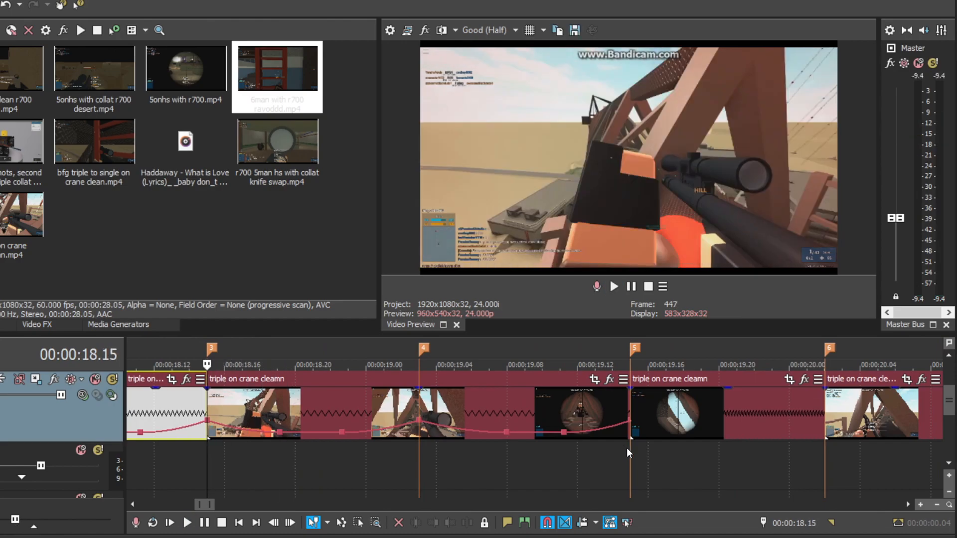
pyautogui.moveTo(342, 432); pyautogui.dragTo(362, 433)
pyautogui.rightClick(362, 433)
pyautogui.click(362, 433)
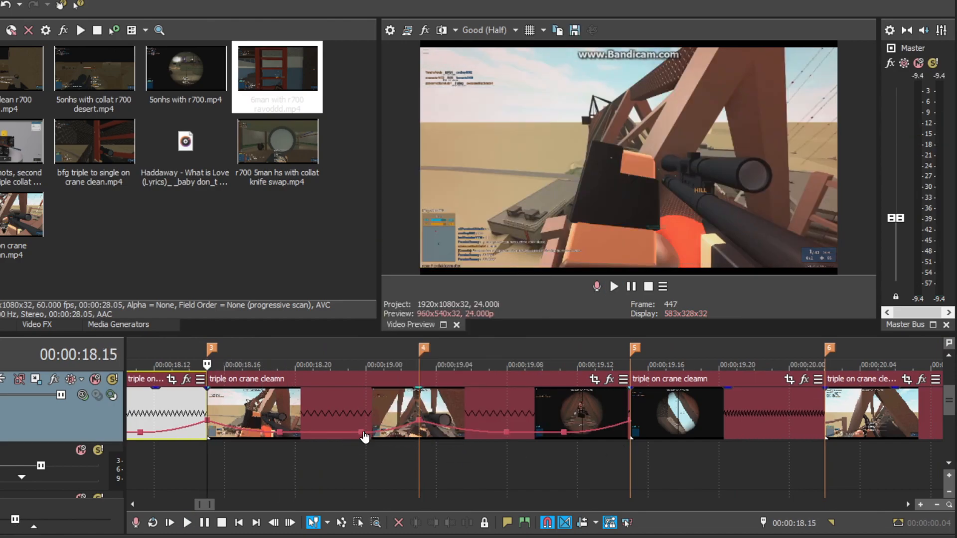
# Play the montage repeatedly from marker 3 at 00:00:18.15 to review how the velocity changes match the beat markers.
pyautogui.press('space')
pyautogui.press('space')
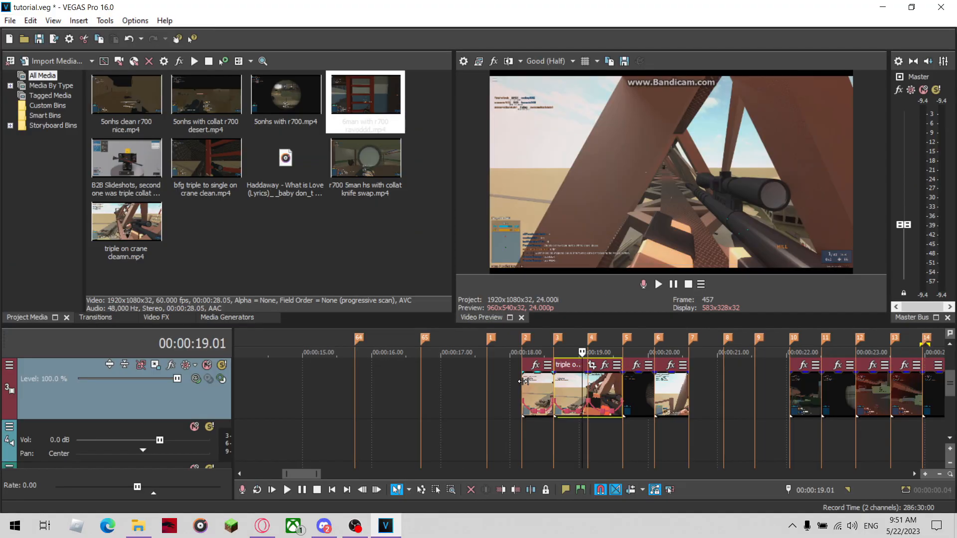
pyautogui.click(551, 386)
pyautogui.scroll(3, 575, 414)
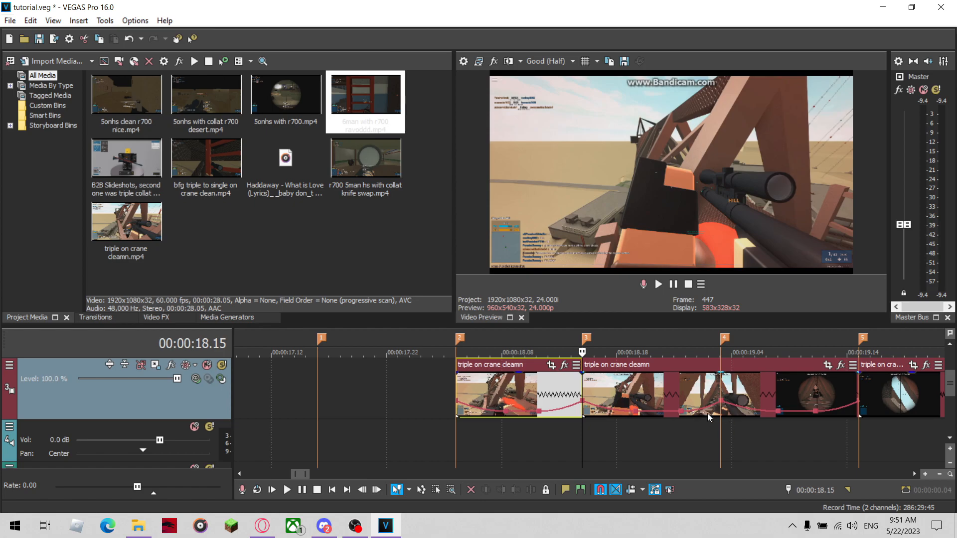
pyautogui.scroll(-3, 664, 411)
pyautogui.scroll(3, 662, 409)
pyautogui.press('space')
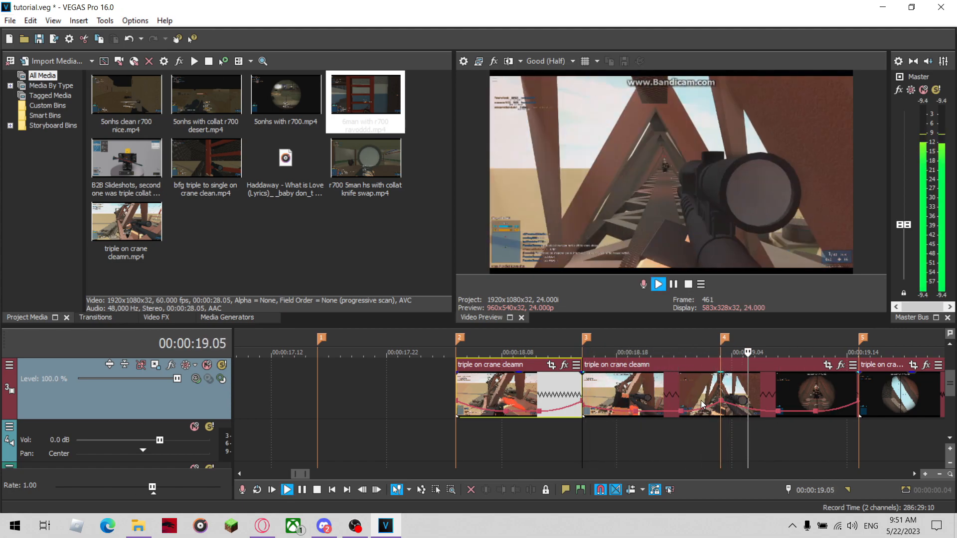
pyautogui.press('space')
pyautogui.press('space')
pyautogui.scroll(-3, 694, 401)
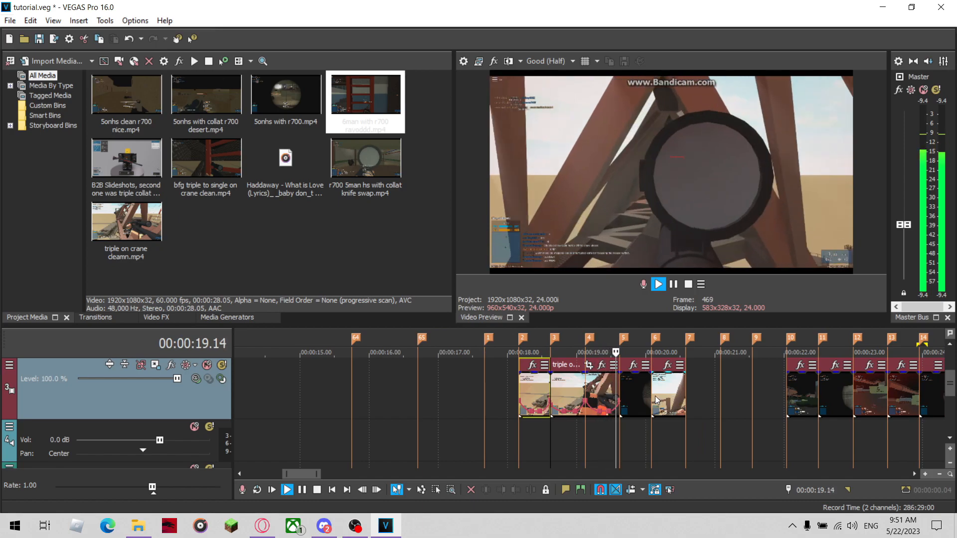
pyautogui.press('space')
pyautogui.press('space')
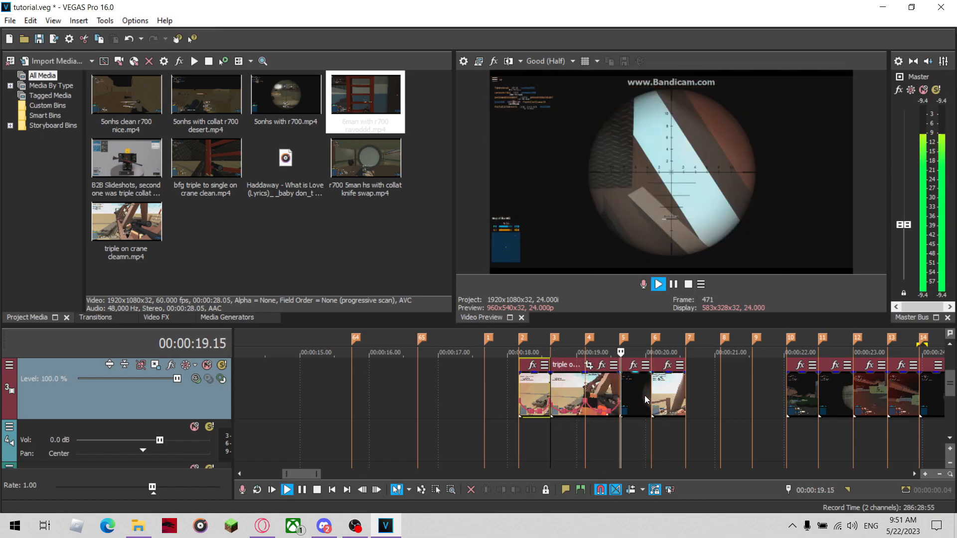
pyautogui.press('space')
pyautogui.press('space')
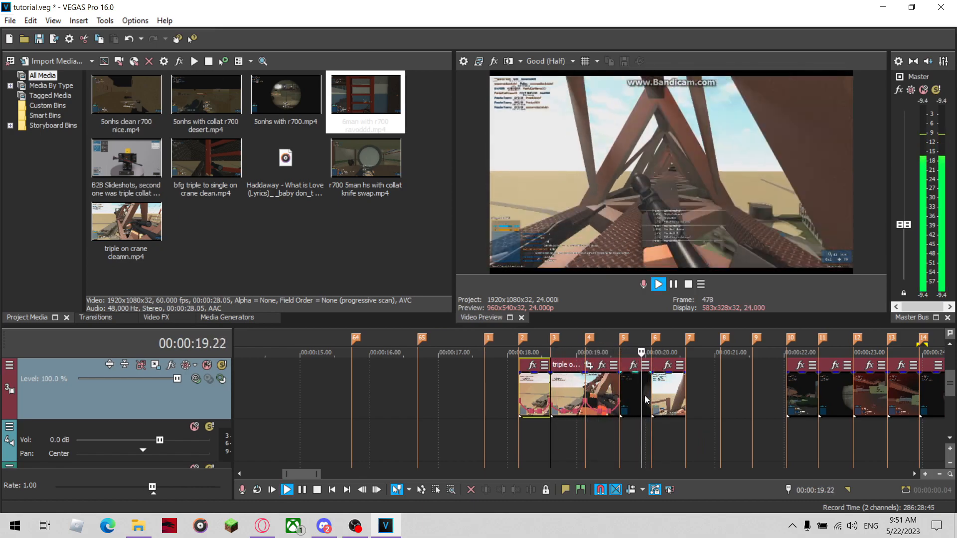
pyautogui.press('space')
pyautogui.scroll(1, 647, 420)
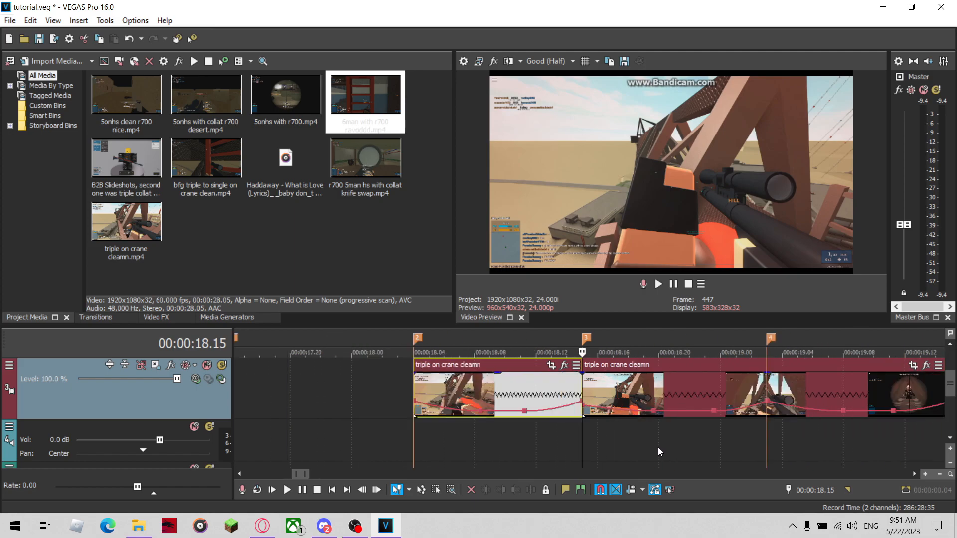
# Play the crane clip repeatedly from 00:00:18.22 to review its speed changes between markers 3 and 5.
pyautogui.click(610, 392)
pyautogui.press('space')
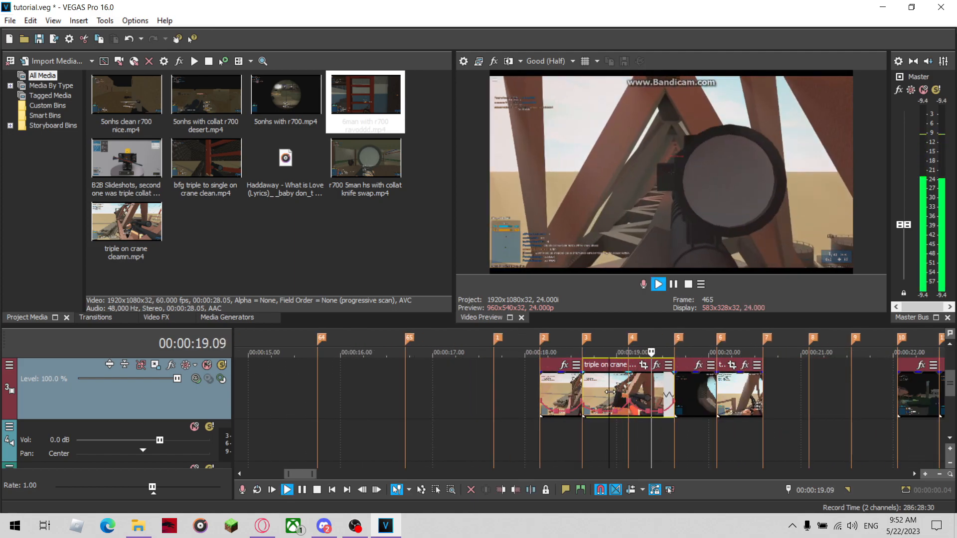
pyautogui.press('space')
pyautogui.press('space')
pyautogui.press('space')
pyautogui.press('space')
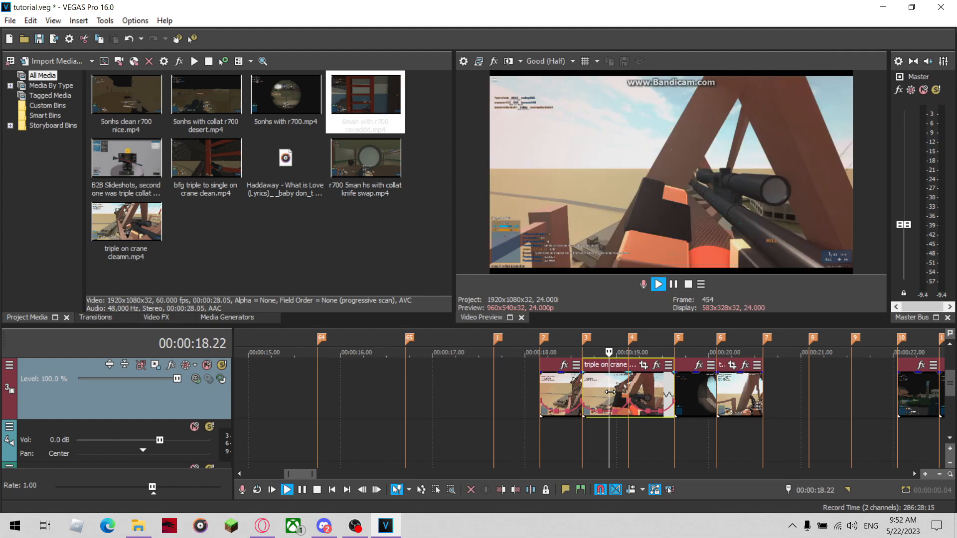
pyautogui.press('space')
pyautogui.press('space')
pyautogui.press('space')
pyautogui.press('space')
pyautogui.press('space')
pyautogui.scroll(4, 616, 394)
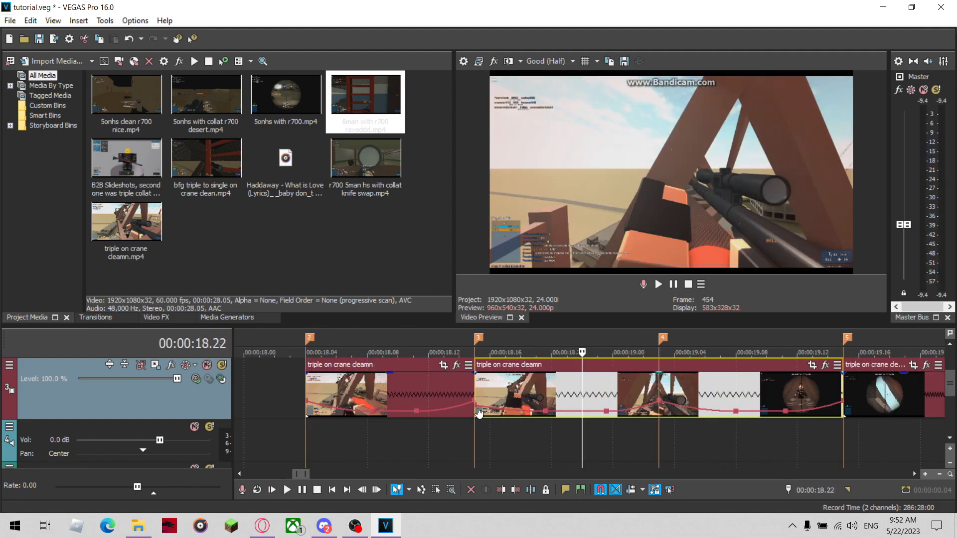
# Check the exact velocity value of the point at marker 3 and replay the crane clips from 00:00:18.15.
pyautogui.rightClick(477, 408)
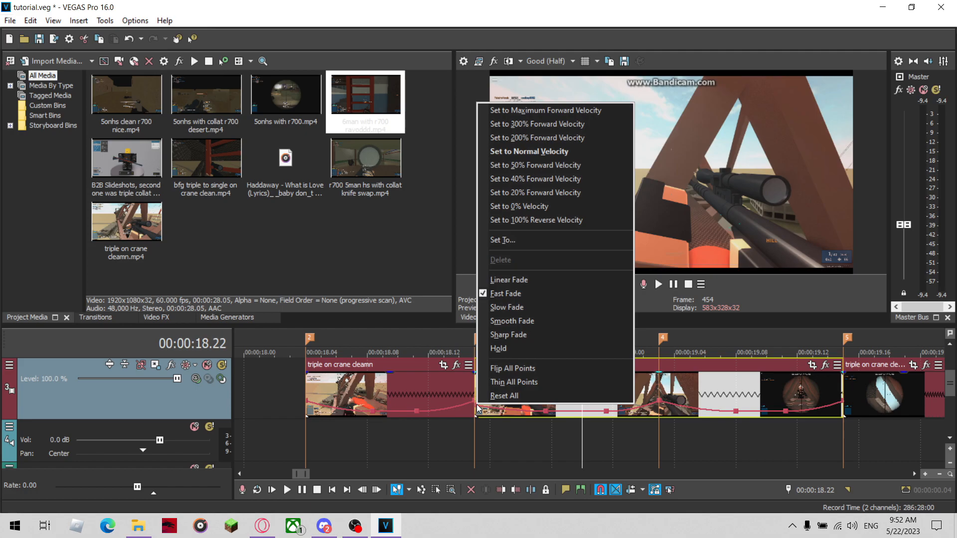
pyautogui.click(531, 244)
pyautogui.press('Return')
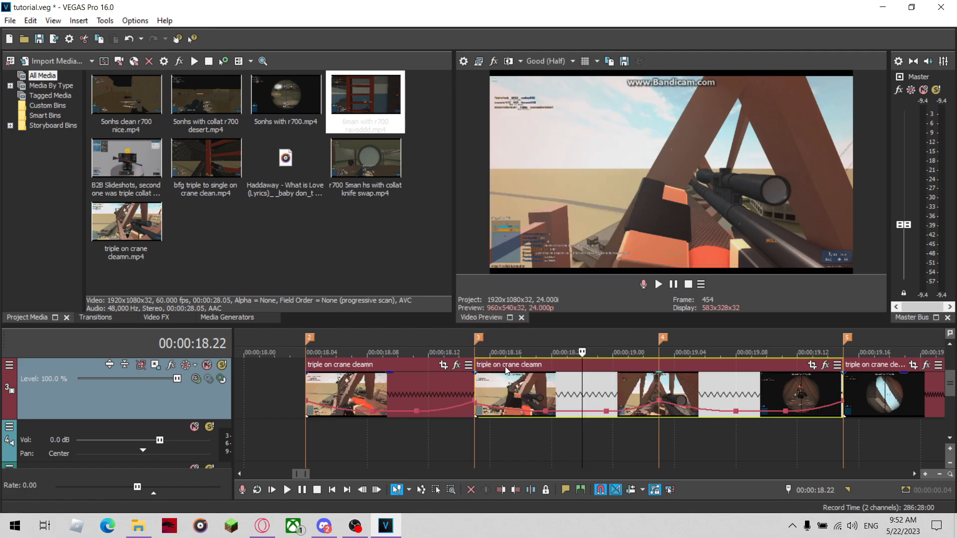
pyautogui.click(469, 385)
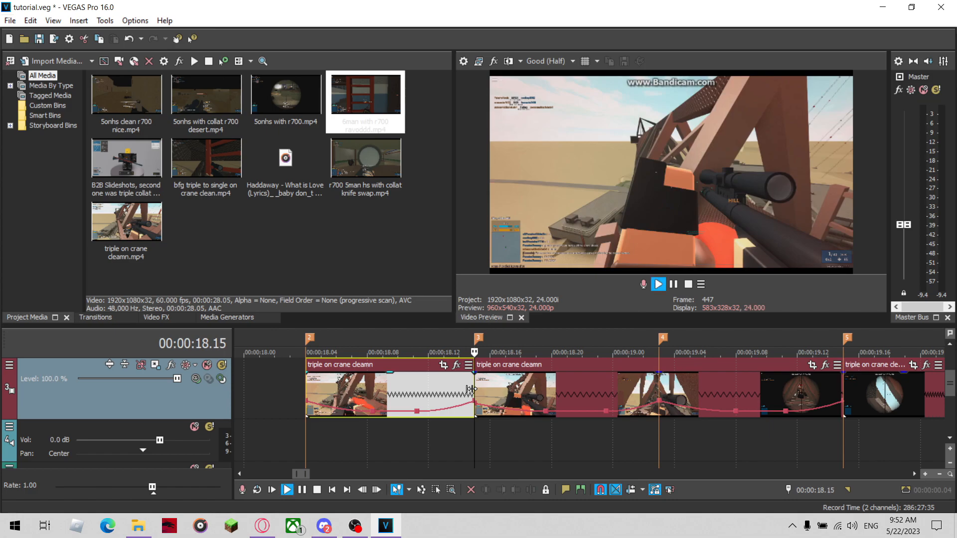
pyautogui.press('space')
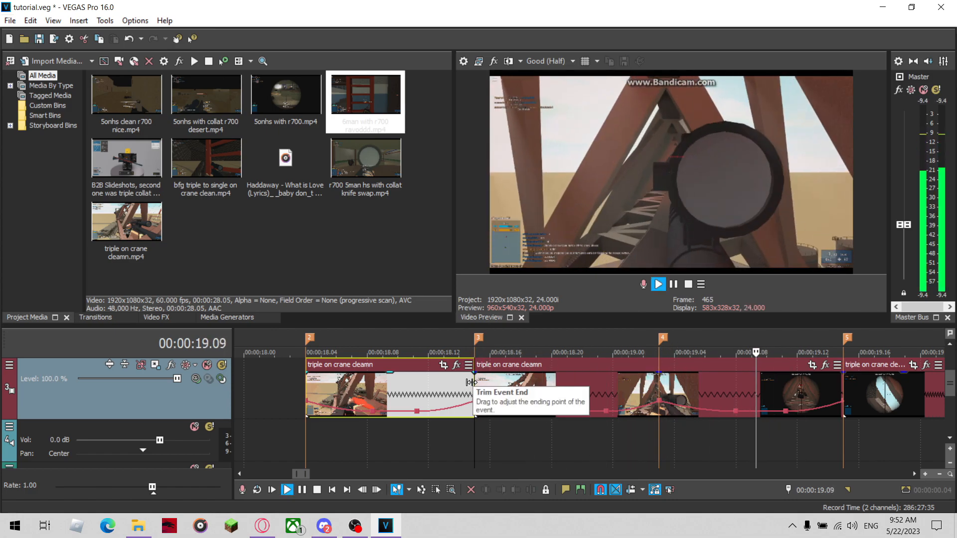
pyautogui.press('space')
pyautogui.press('space')
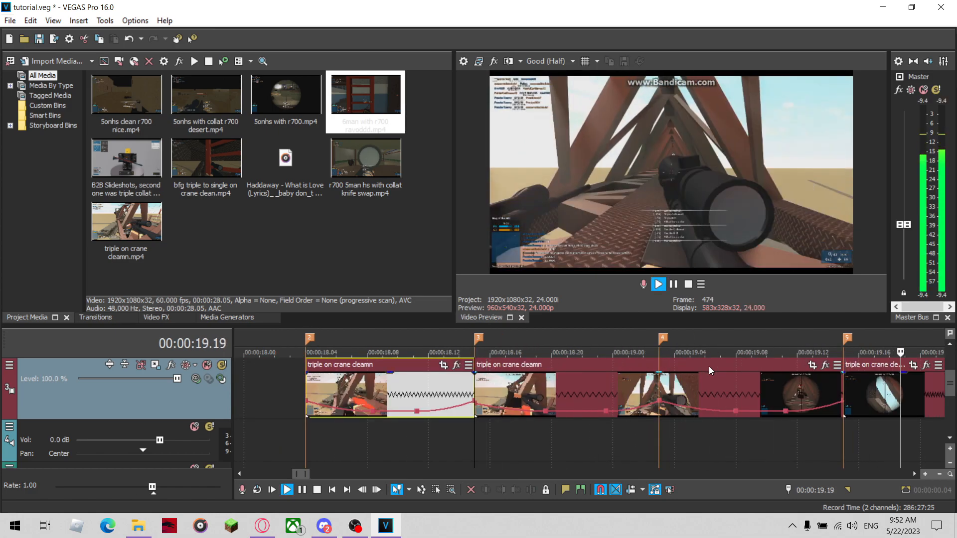
pyautogui.press('space')
pyautogui.scroll(-5, 764, 390)
pyautogui.click(673, 391)
pyautogui.scroll(-3, 648, 398)
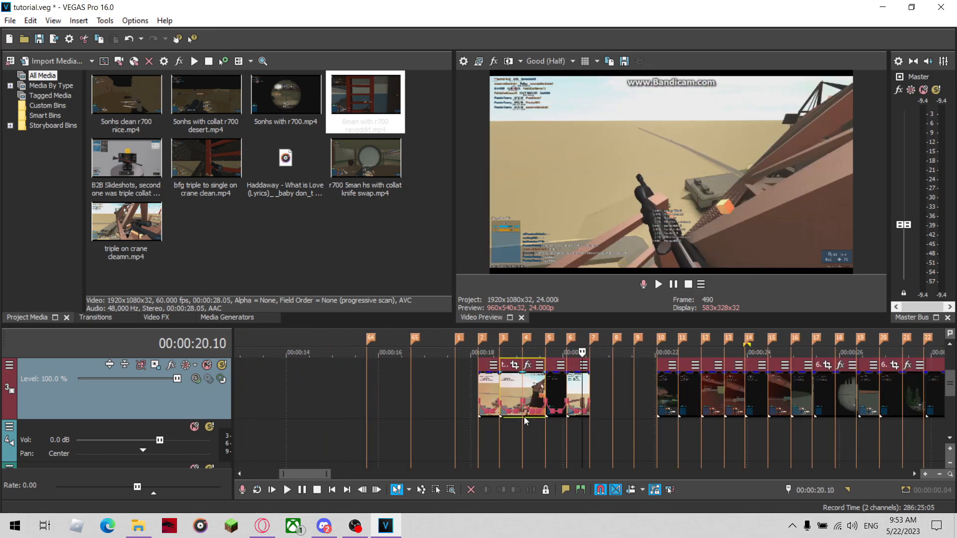
# Play the montage from marker 2 at 00:00:18.04 to review the velocity changes across the crane clips.
pyautogui.click(479, 383)
pyautogui.scroll(6, 682, 412)
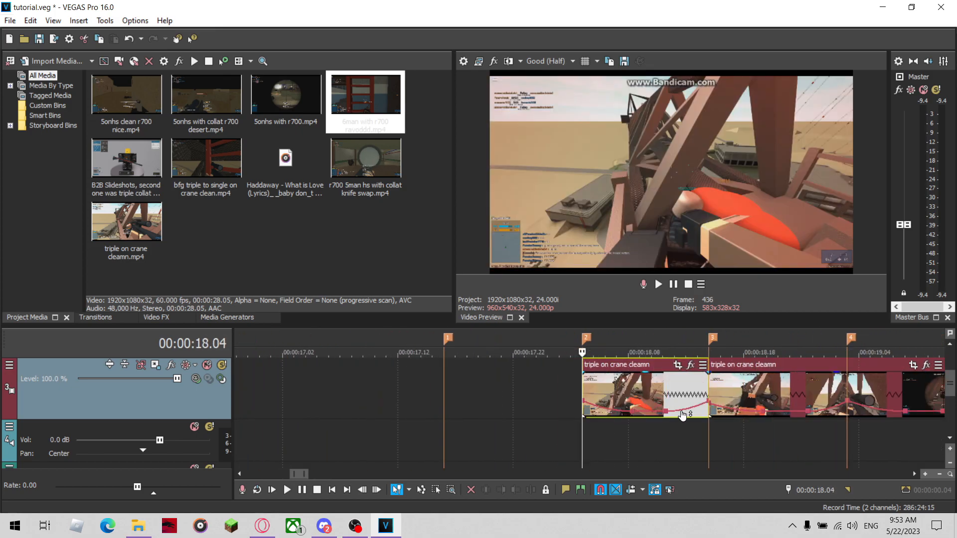
pyautogui.scroll(-7, 678, 411)
pyautogui.press('space')
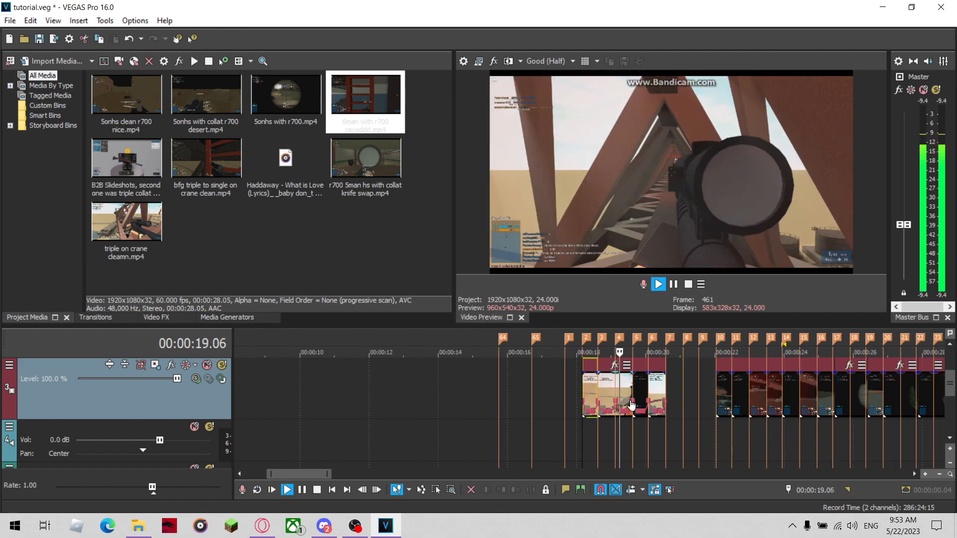
pyautogui.press('space')
pyautogui.press('space')
pyautogui.scroll(6, 638, 391)
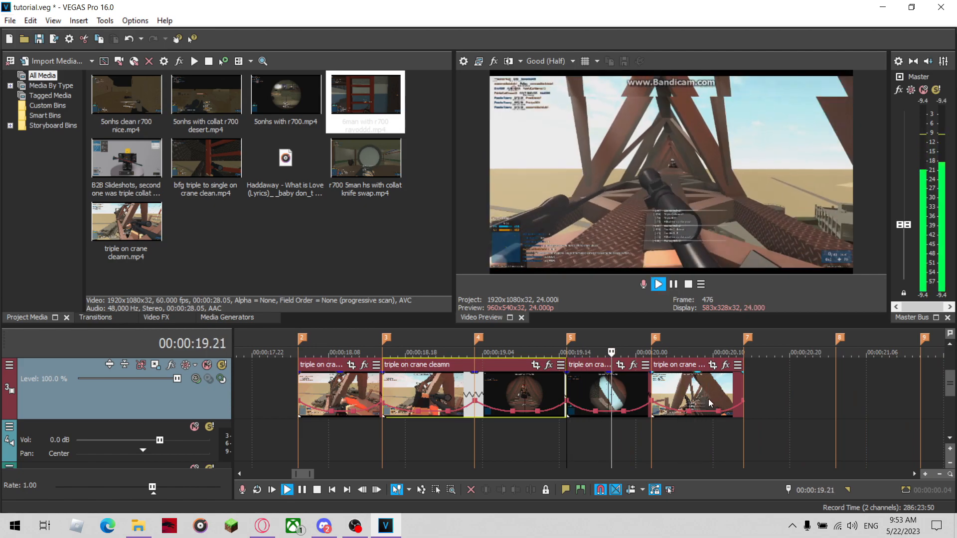
# Check the exact velocity value of the envelope point where the crane clips meet at marker 6.
pyautogui.rightClick(613, 388)
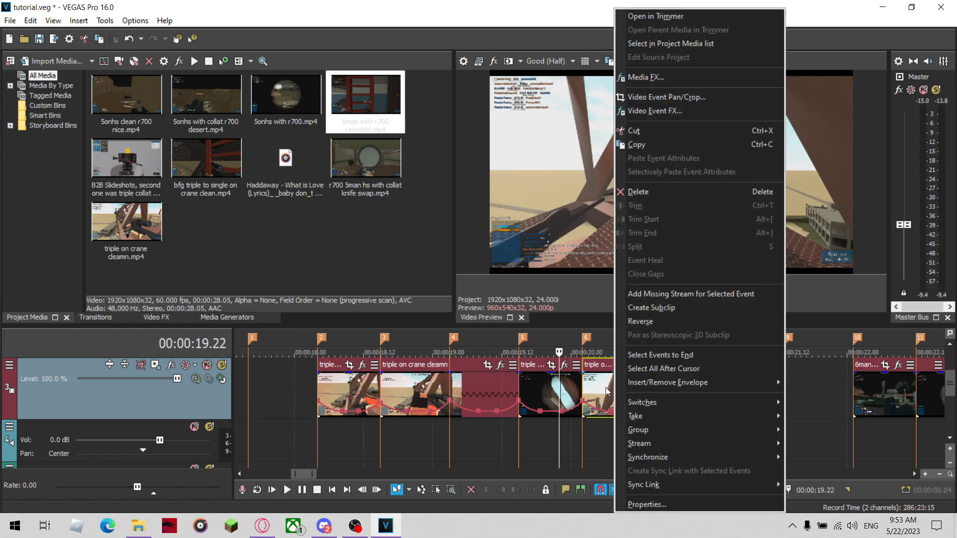
pyautogui.click(536, 390)
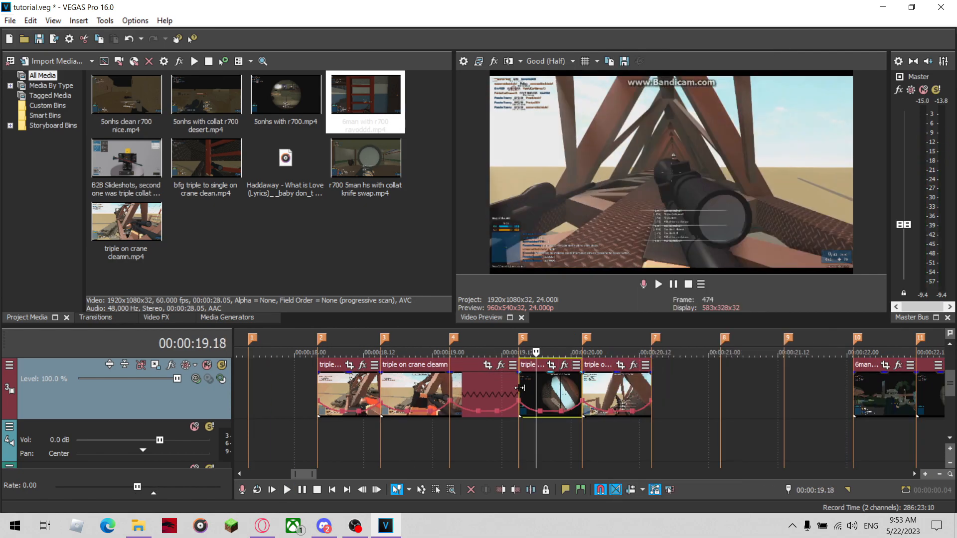
pyautogui.click(520, 388)
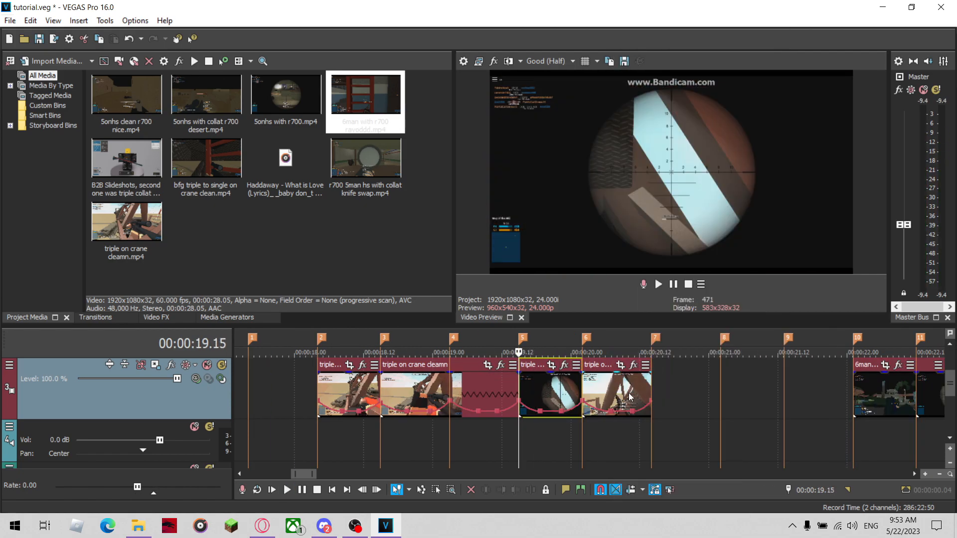
pyautogui.rightClick(582, 401)
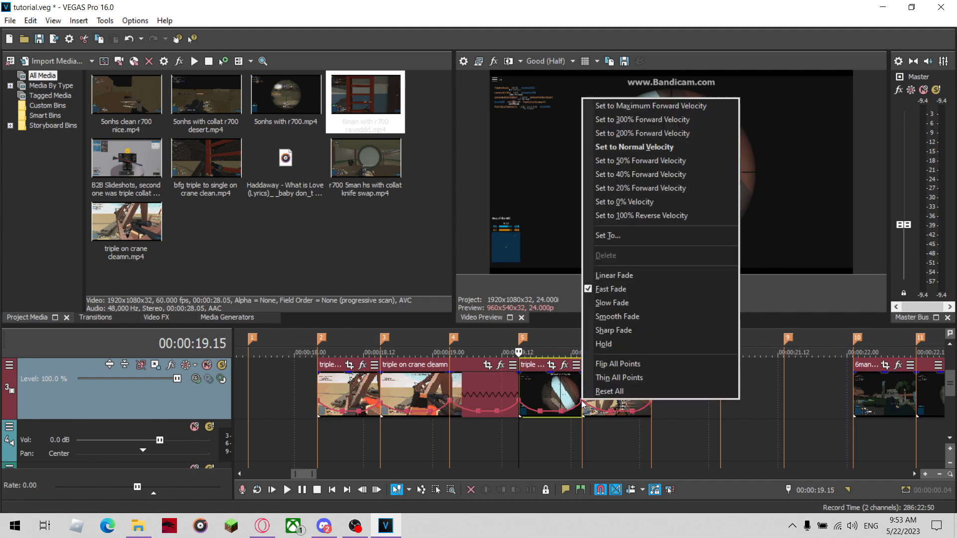
pyautogui.click(645, 236)
pyautogui.press('Return')
# Play the last two crane clips repeatedly from marker 5 at 00:00:19.15 to judge their velocity timing.
pyautogui.press('space')
pyautogui.press('space')
pyautogui.press('space')
pyautogui.press('space')
pyautogui.press('space')
pyautogui.press('space')
pyautogui.press('space')
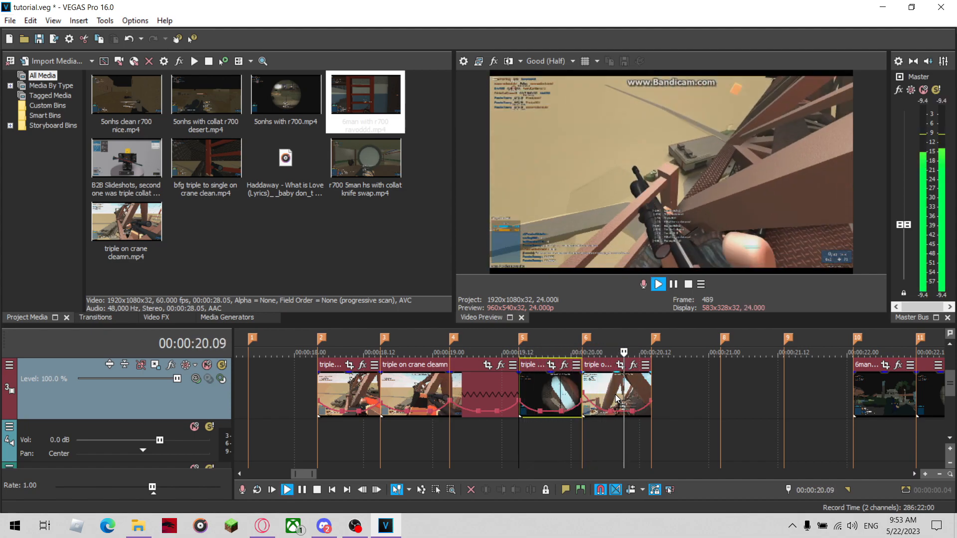
pyautogui.press('space')
pyautogui.scroll(4, 725, 422)
pyautogui.scroll(-5, 784, 405)
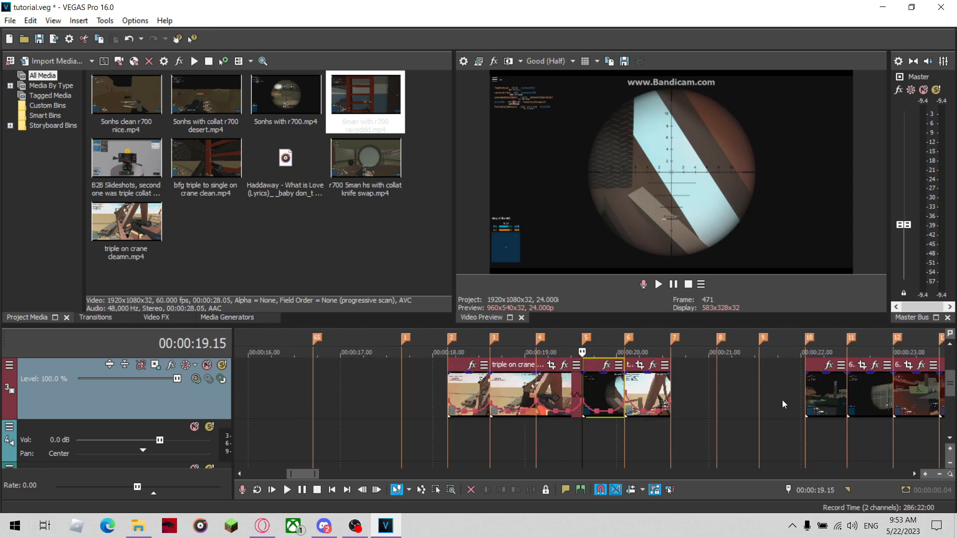
# Move the first slow velocity point between markers 6 and 7 closer to marker 6.
pyautogui.click(633, 394)
pyautogui.scroll(5, 658, 398)
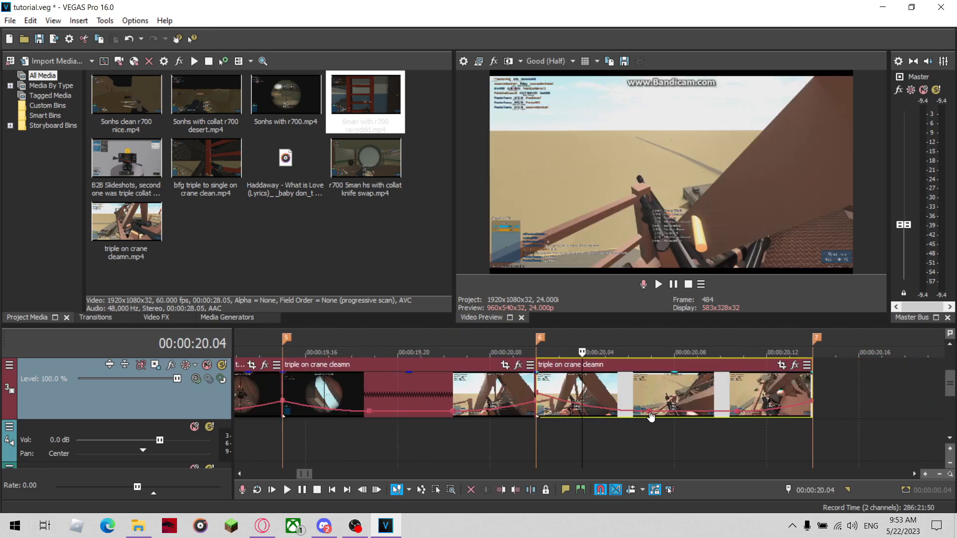
pyautogui.moveTo(650, 413); pyautogui.dragTo(624, 413)
pyautogui.click(444, 399)
pyautogui.scroll(-1, 751, 415)
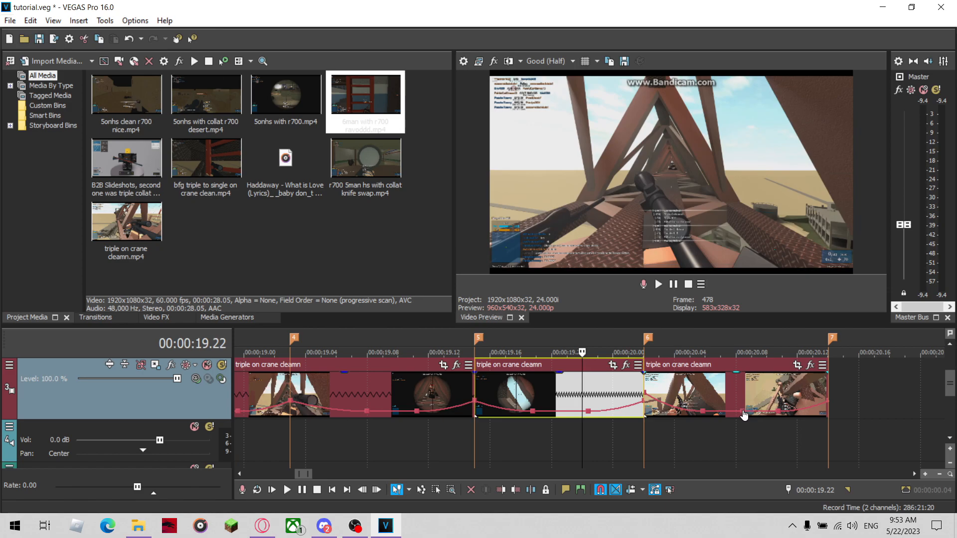
pyautogui.rightClick(744, 415)
pyautogui.click(742, 415)
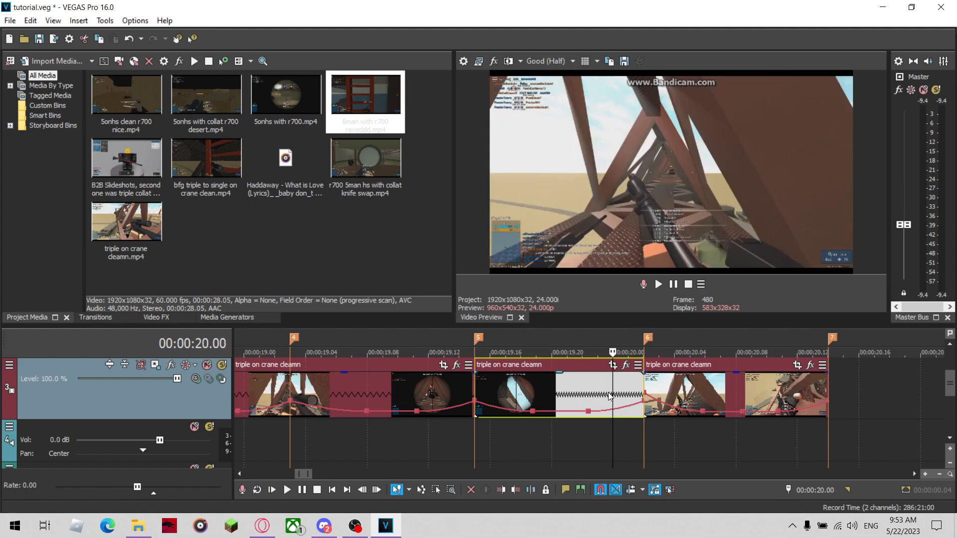
# Replay the finished crane sequence from marker 2 to check its velocity changes against the beat markers.
pyautogui.press('space')
pyautogui.press('space')
pyautogui.press('space')
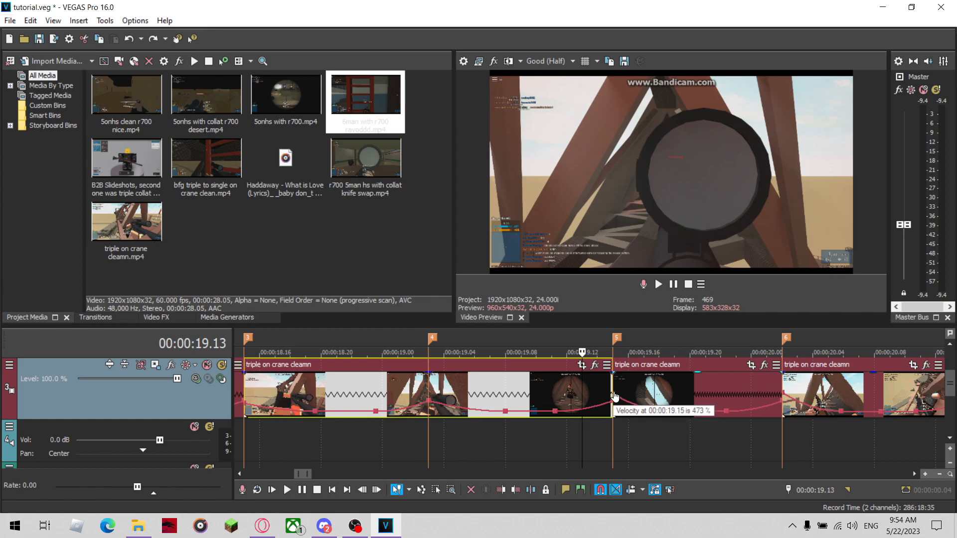
pyautogui.press('space')
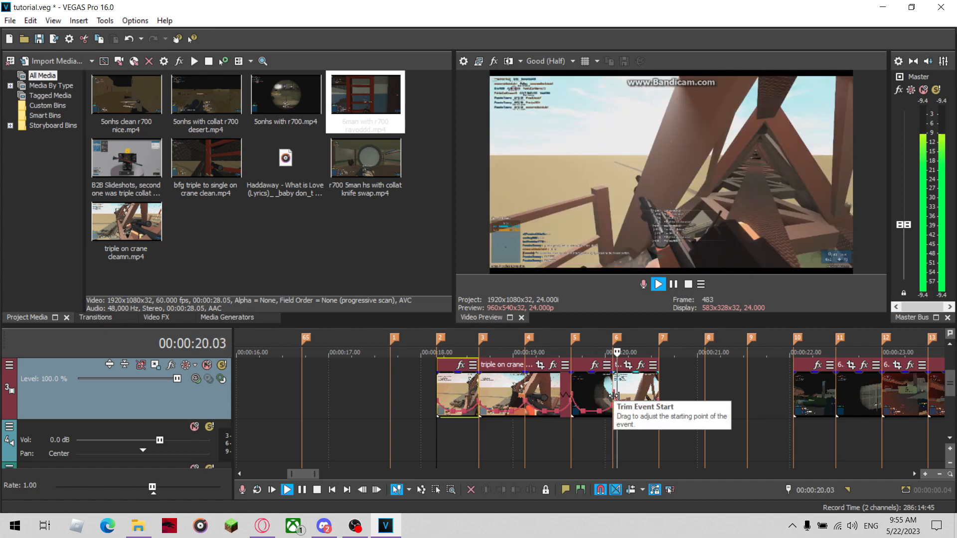
pyautogui.press('space')
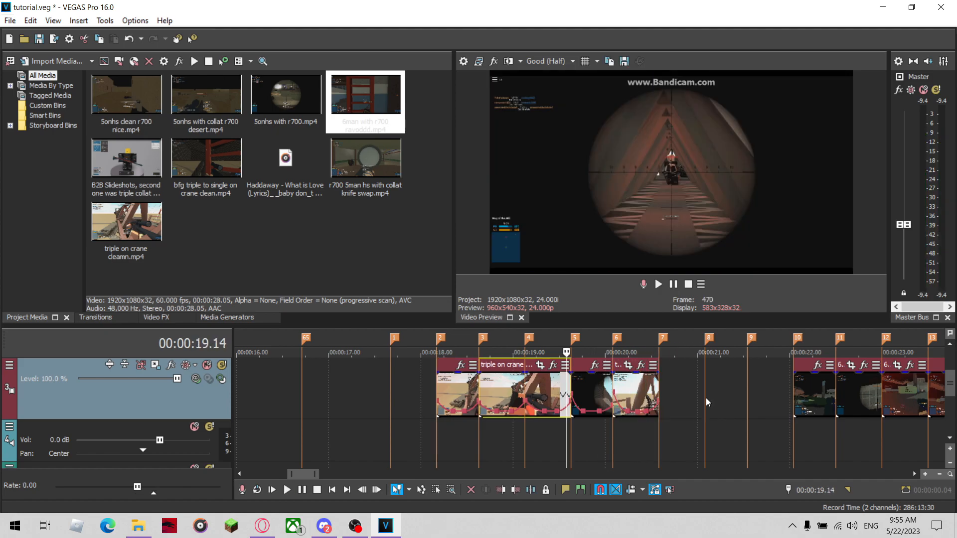
pyautogui.click(442, 392)
pyautogui.press('space')
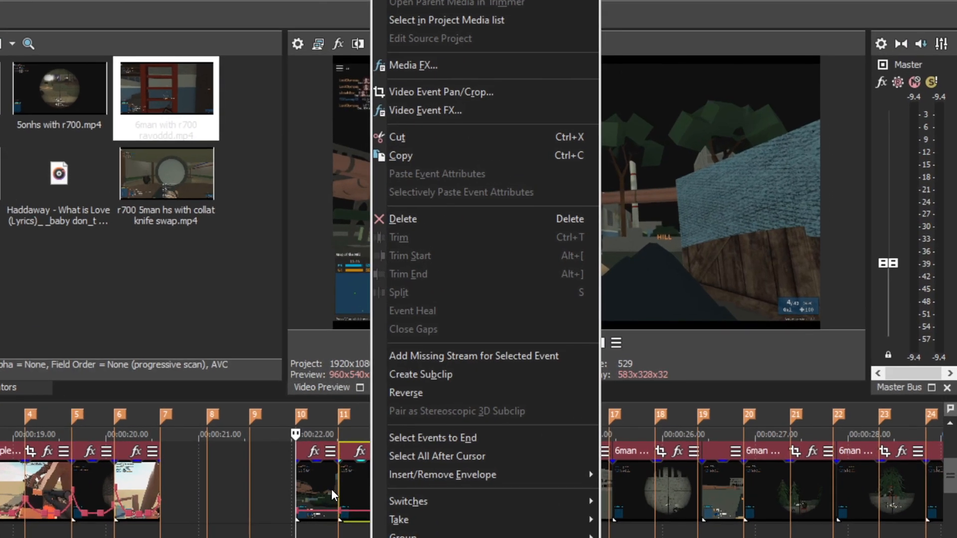
# Copy the 6man with r700 ravoddd clip at marker 11 as the source for pasting event attributes.
pyautogui.click(498, 394)
pyautogui.rightClick(499, 394)
pyautogui.click(579, 146)
pyautogui.scroll(5, 660, 483)
pyautogui.scroll(-3, 663, 488)
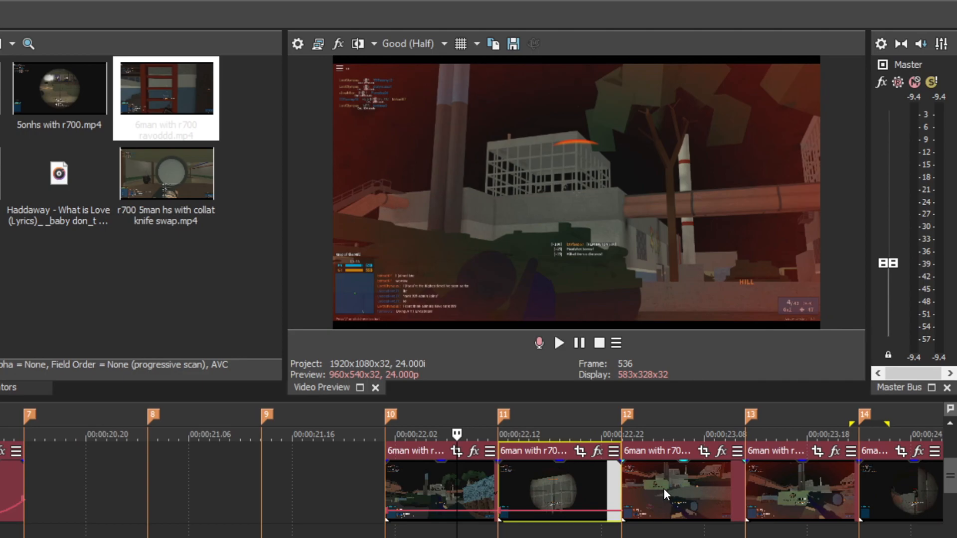
# Try to paste the copied event attributes onto the clip between markers 12 and 13.
pyautogui.rightClick(663, 488)
pyautogui.click(772, 176)
pyautogui.click(689, 493)
# Time-stretch the clip after marker 12 three frames shorter and back to marker 13, and paste the copied event attributes onto it.
pyautogui.scroll(3, 673, 494)
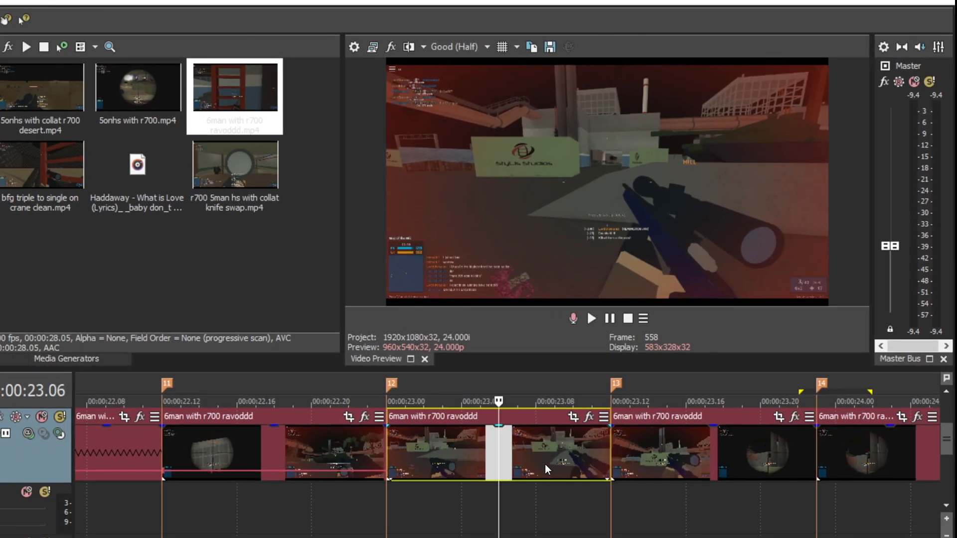
pyautogui.scroll(3, 520, 503)
pyautogui.moveTo(721, 448); pyautogui.dragTo(605, 455)
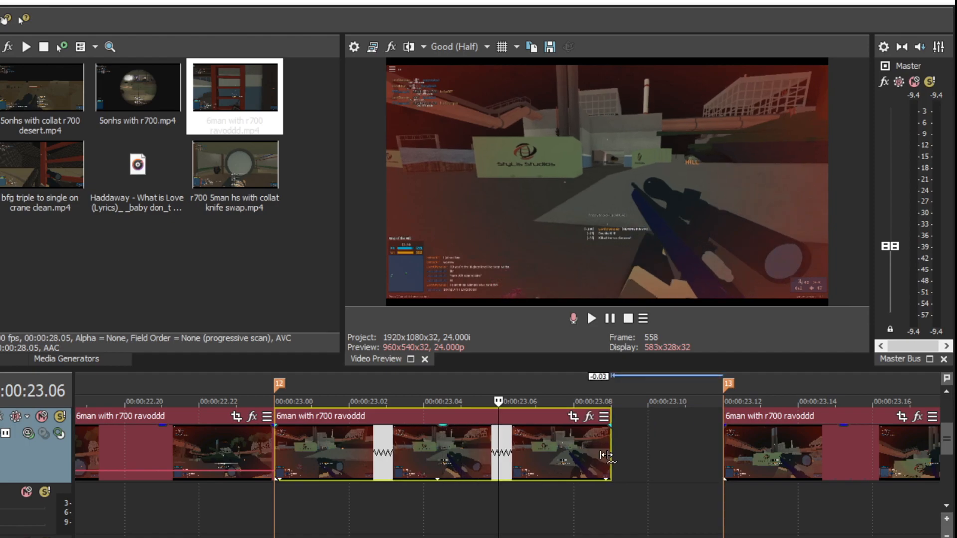
pyautogui.rightClick(437, 466)
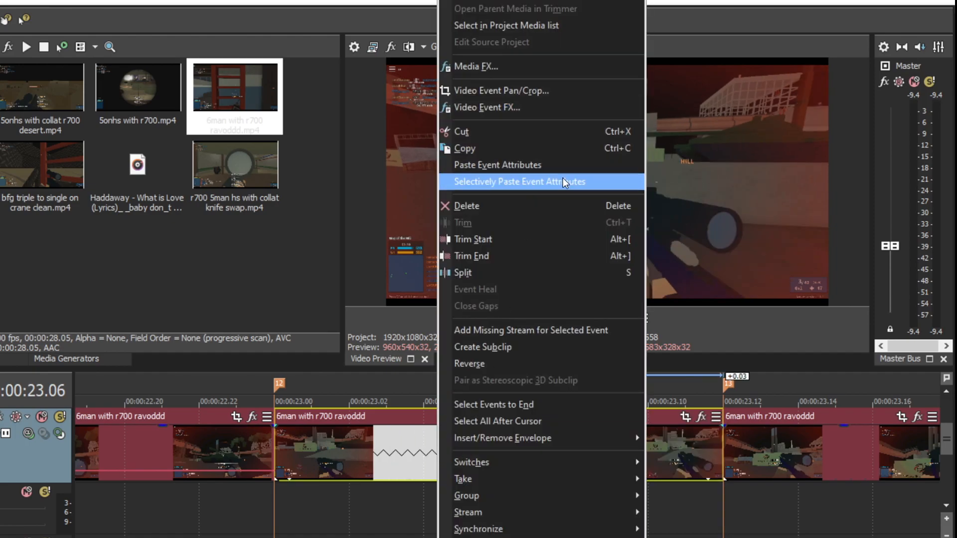
pyautogui.click(534, 166)
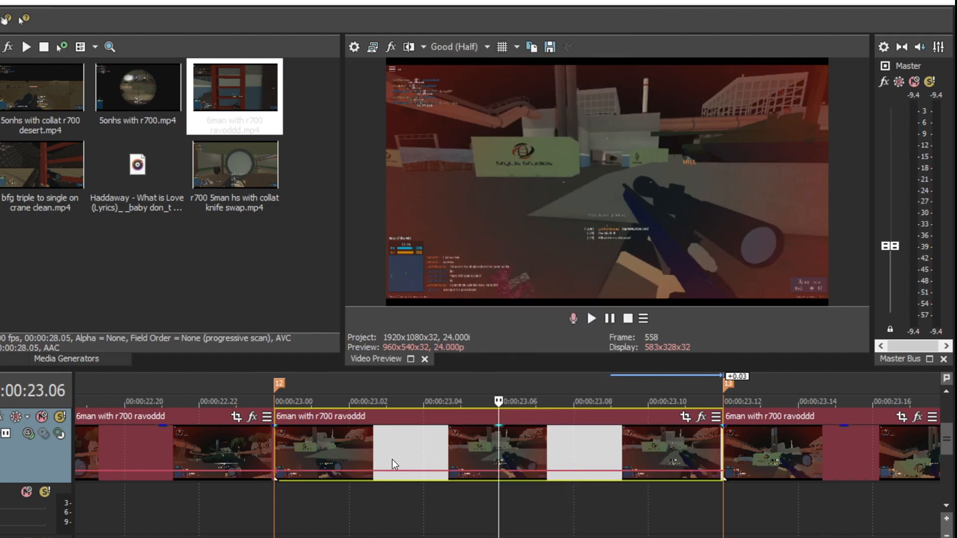
# Align the end of the 6man with r700 ravoddd clip after marker 16 with marker 17.
pyautogui.scroll(-5, 503, 463)
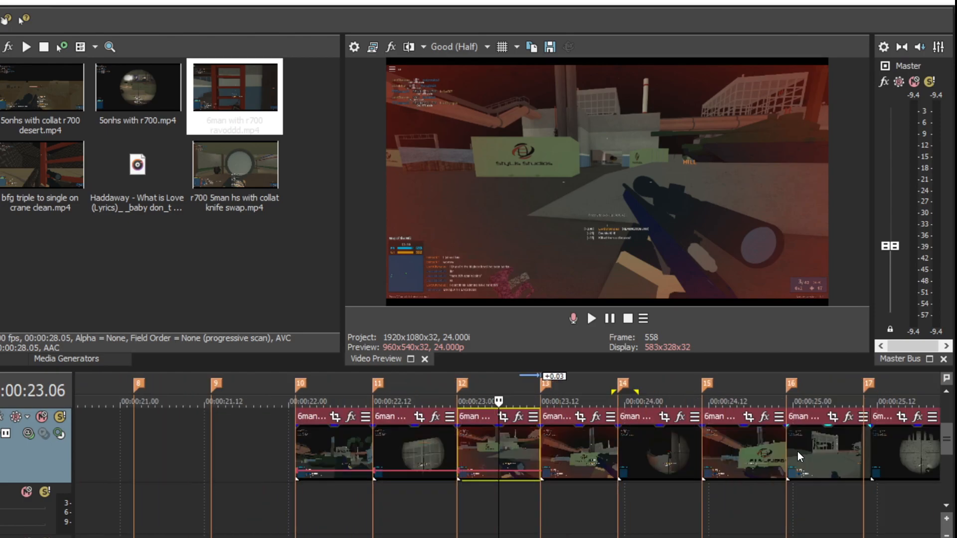
pyautogui.click(864, 452)
pyautogui.scroll(5, 853, 456)
pyautogui.moveTo(533, 458); pyautogui.dragTo(498, 458)
pyautogui.click(271, 464)
pyautogui.scroll(-2, 572, 496)
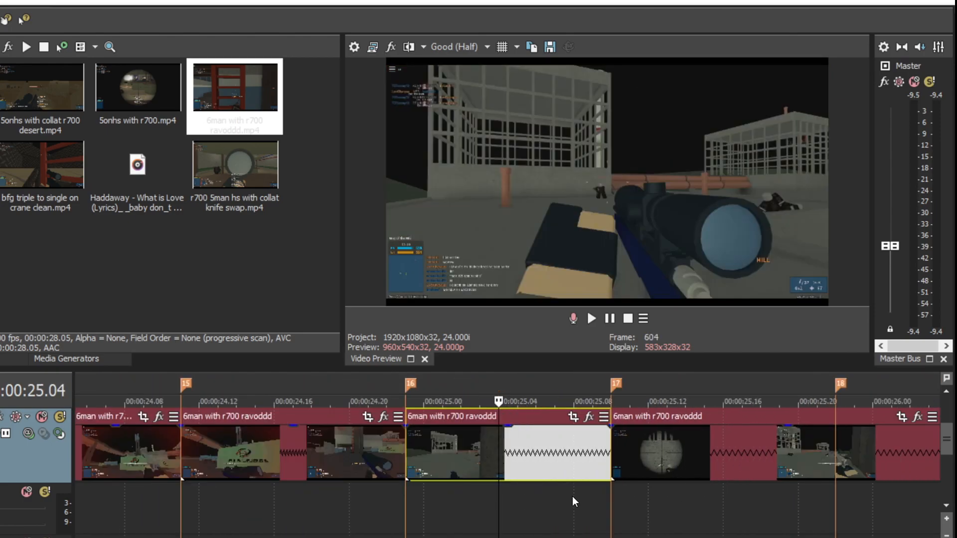
# Selectively paste only the video event velocity envelopes onto the 6man with r700 ravoddd clips after markers 16 and 17.
pyautogui.rightClick(548, 458)
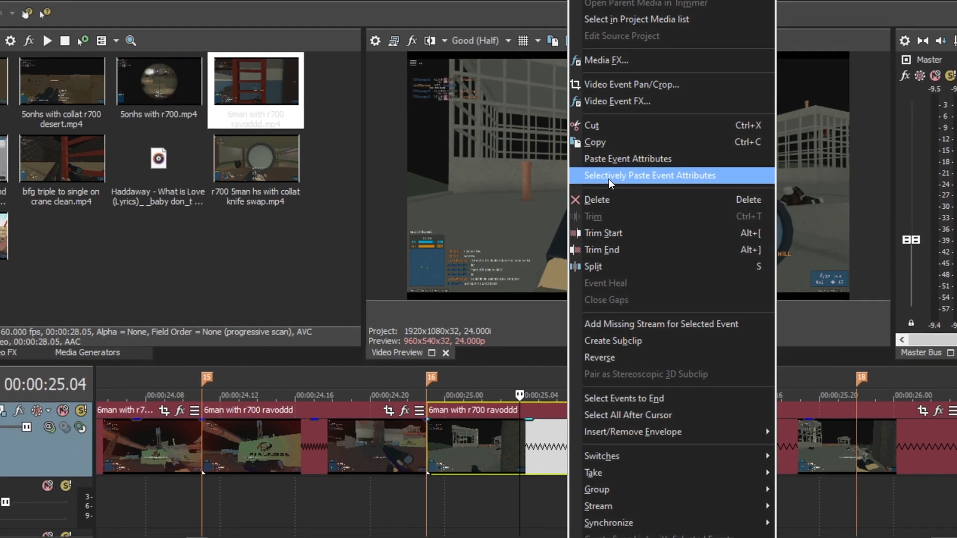
pyautogui.click(588, 182)
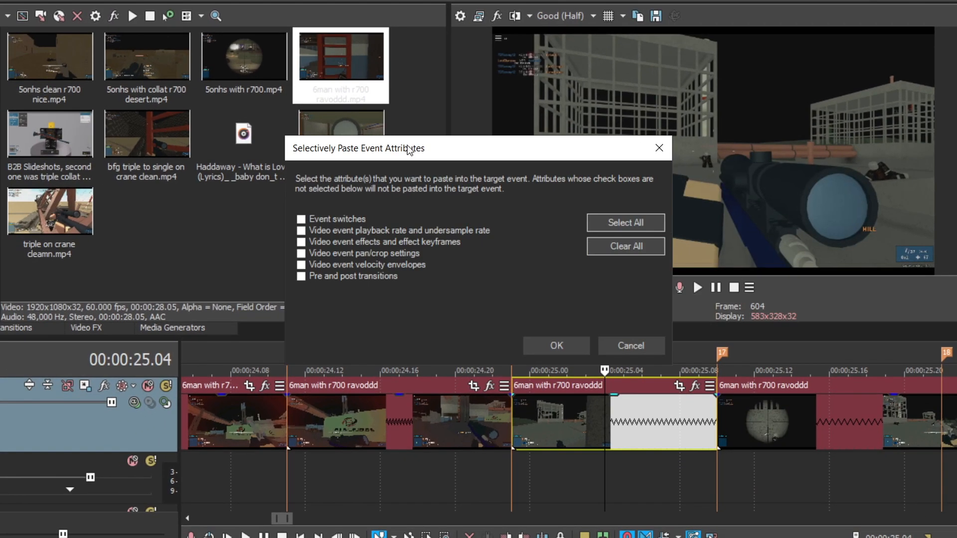
pyautogui.click(369, 267)
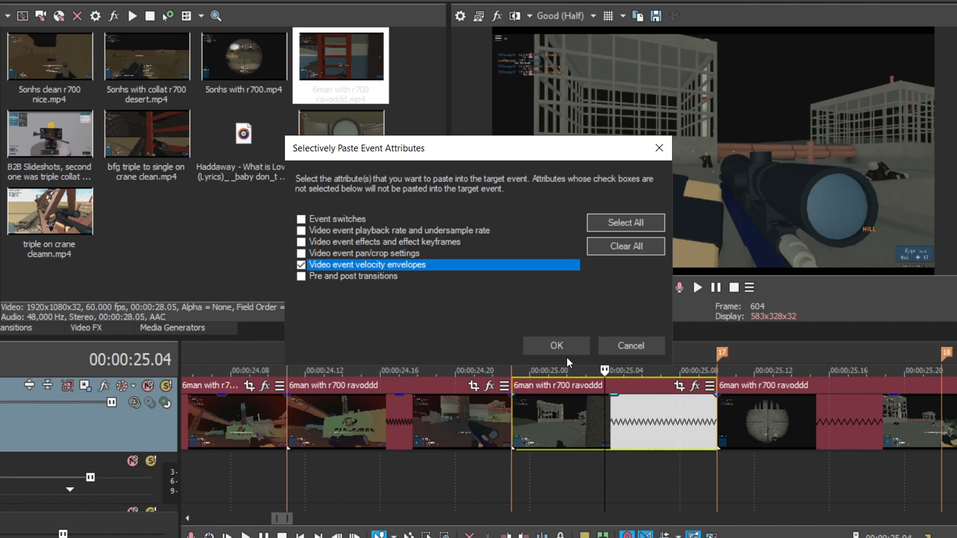
pyautogui.click(557, 345)
pyautogui.rightClick(866, 422)
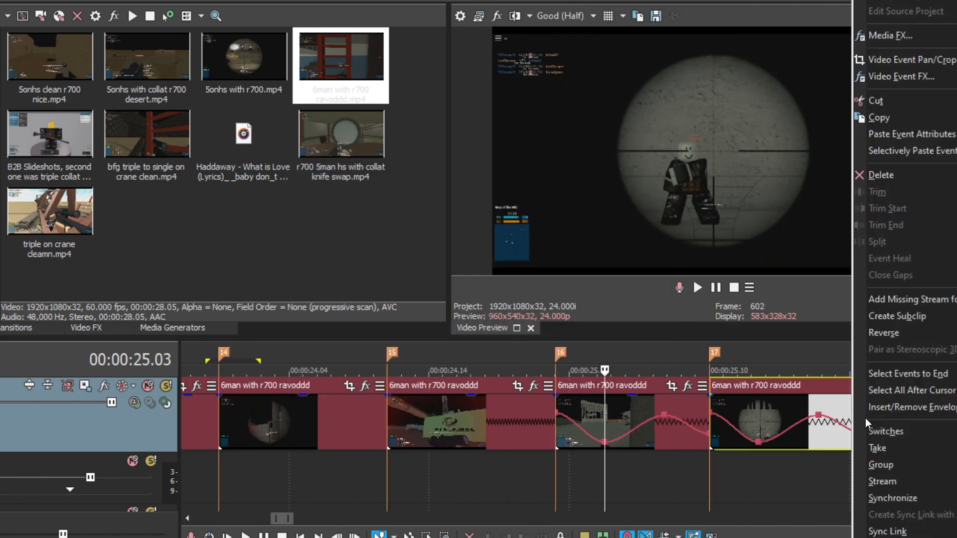
pyautogui.click(880, 537)
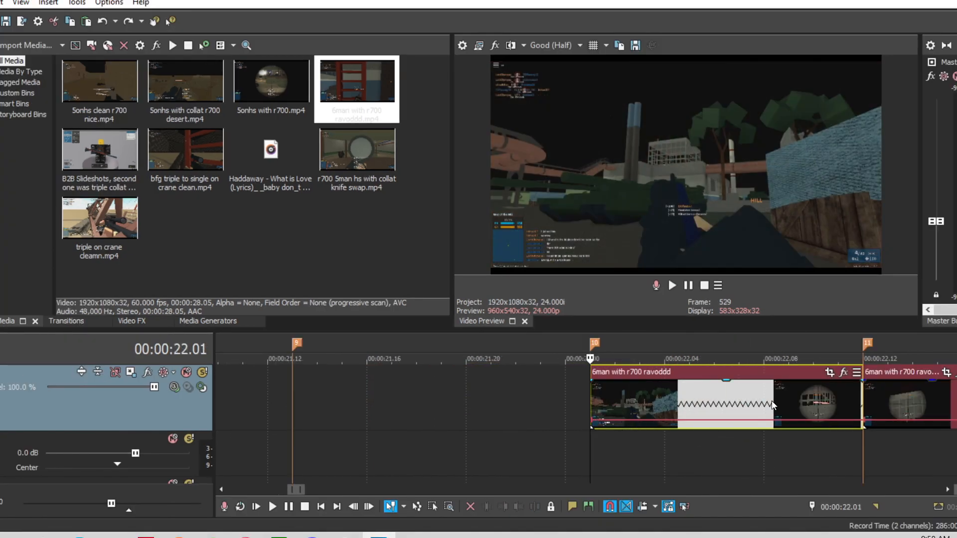
# Move the last velocity envelope point of the clip between markers 11 and 12 to the clip's end.
pyautogui.scroll(-8, 772, 405)
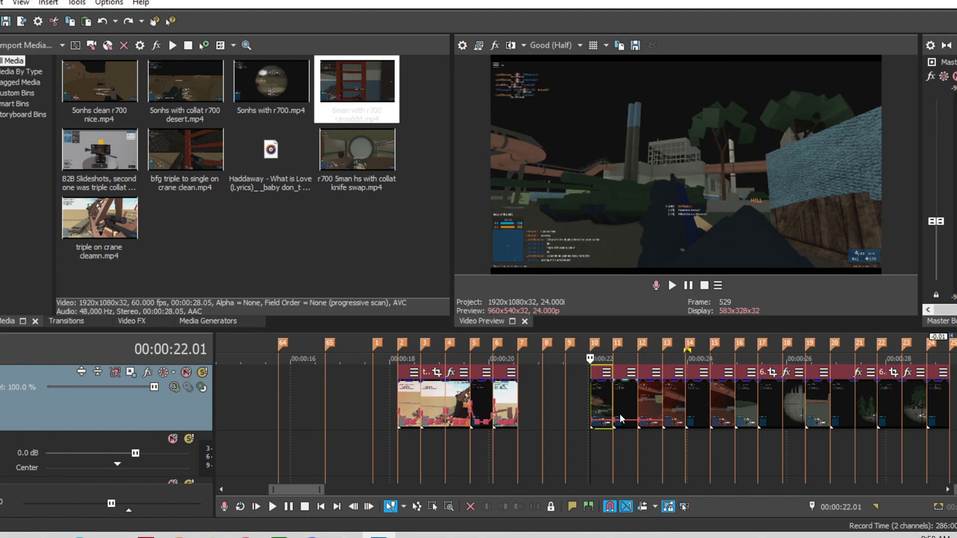
pyautogui.scroll(8, 621, 414)
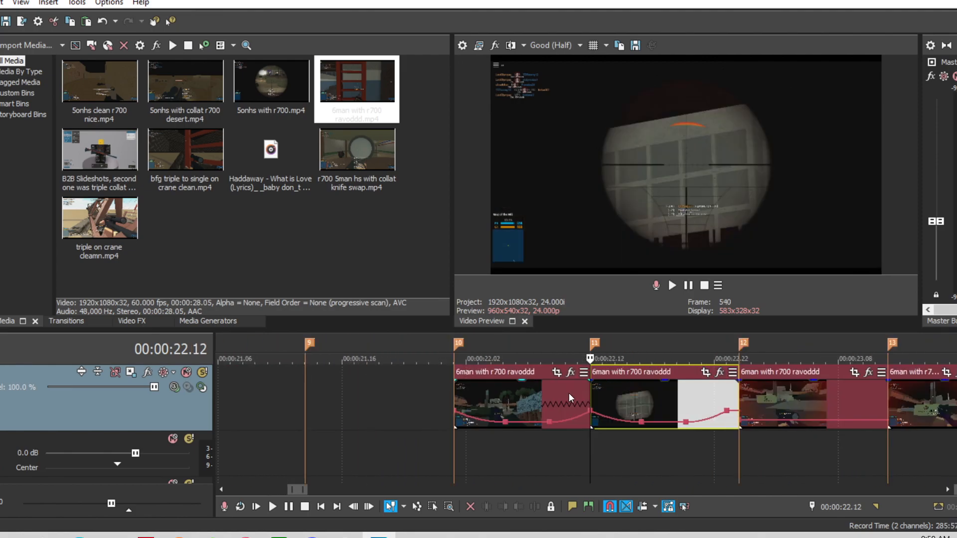
pyautogui.moveTo(727, 411); pyautogui.dragTo(739, 411)
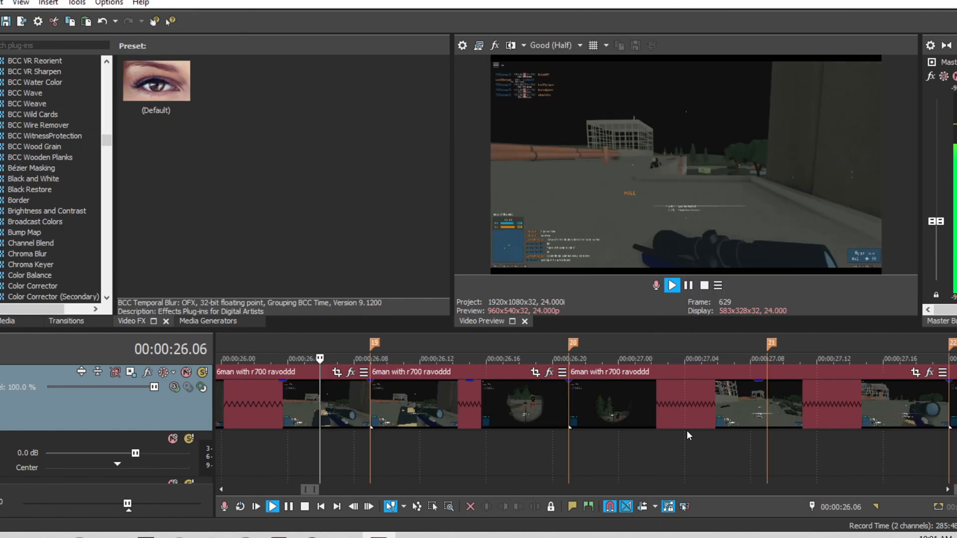
pyautogui.scroll(5, 560, 412)
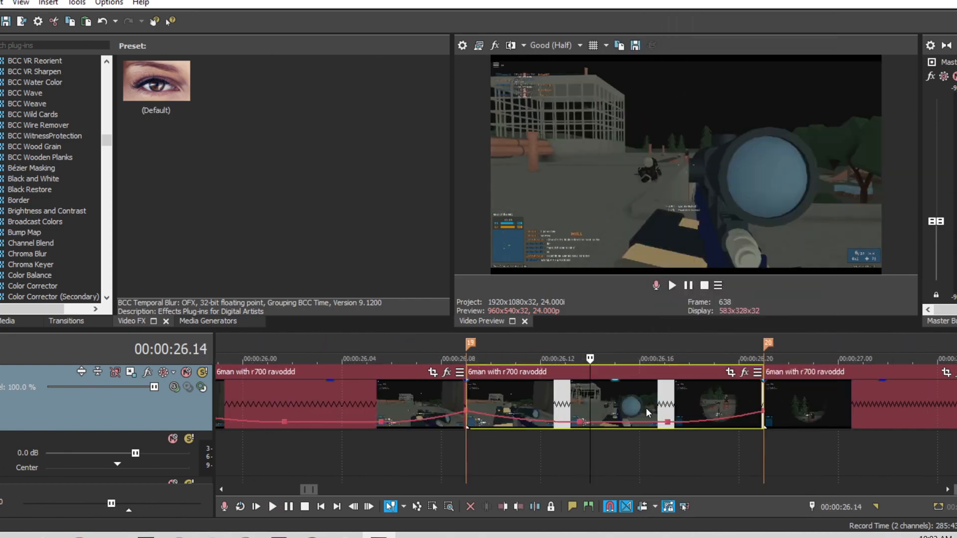
pyautogui.click(593, 415)
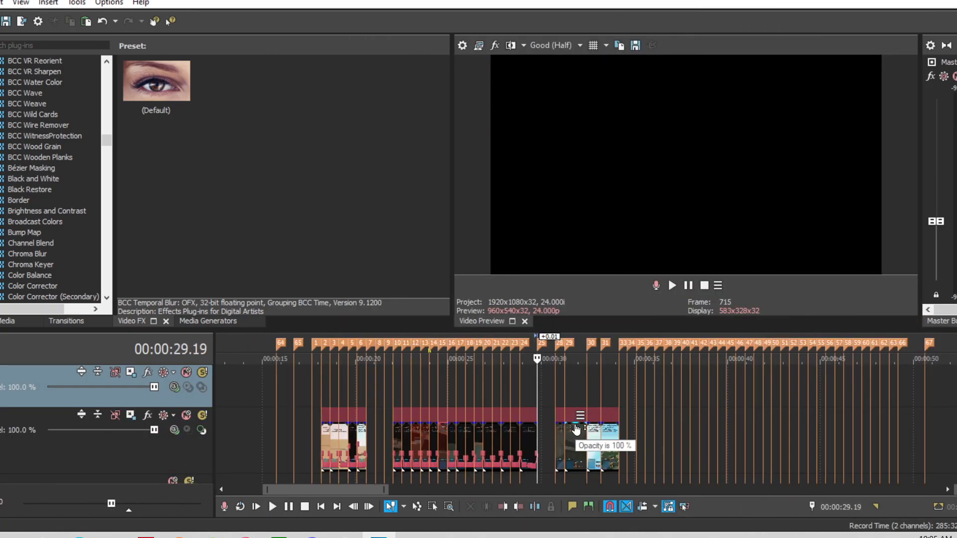
pyautogui.click(396, 399)
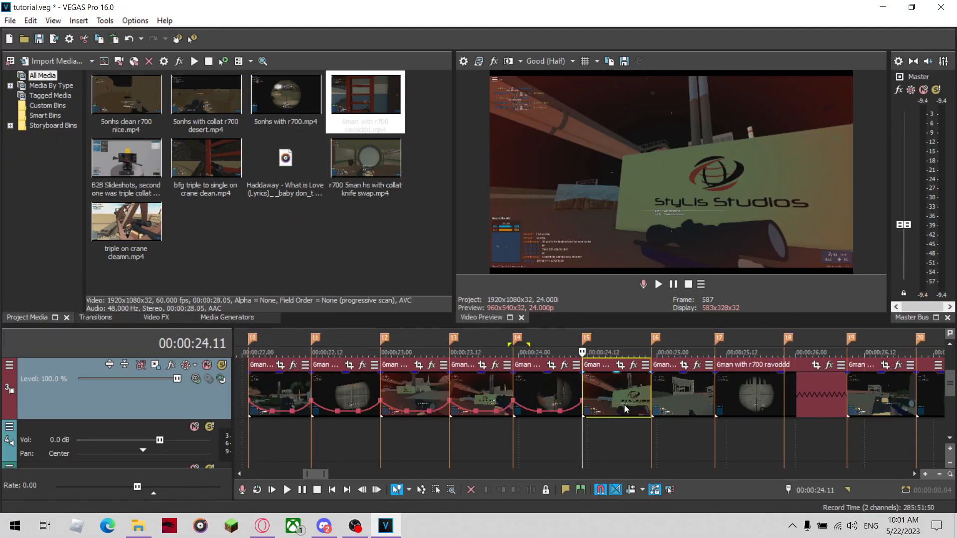
# Apply the BCC Temporal Blur and Black and White effects to the 6man with r700 ravoddd clip between markers 15 and 16.
pyautogui.rightClick(623, 404)
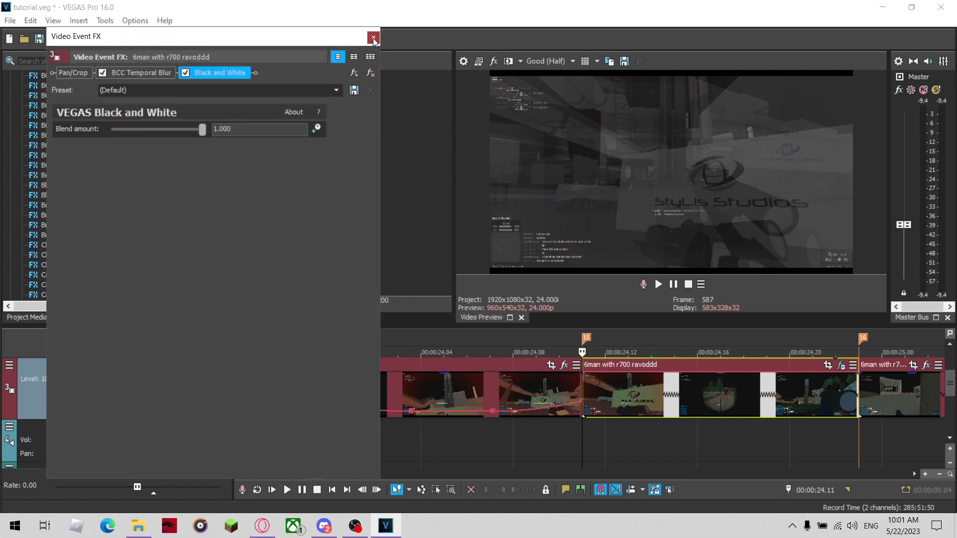
pyautogui.click(373, 38)
# Play back the montage around the last 6man with r700 ravoddd clip and the first B2B Slideshows clip at marker 28.
pyautogui.click(513, 397)
pyautogui.scroll(-4, 513, 397)
pyautogui.press('space')
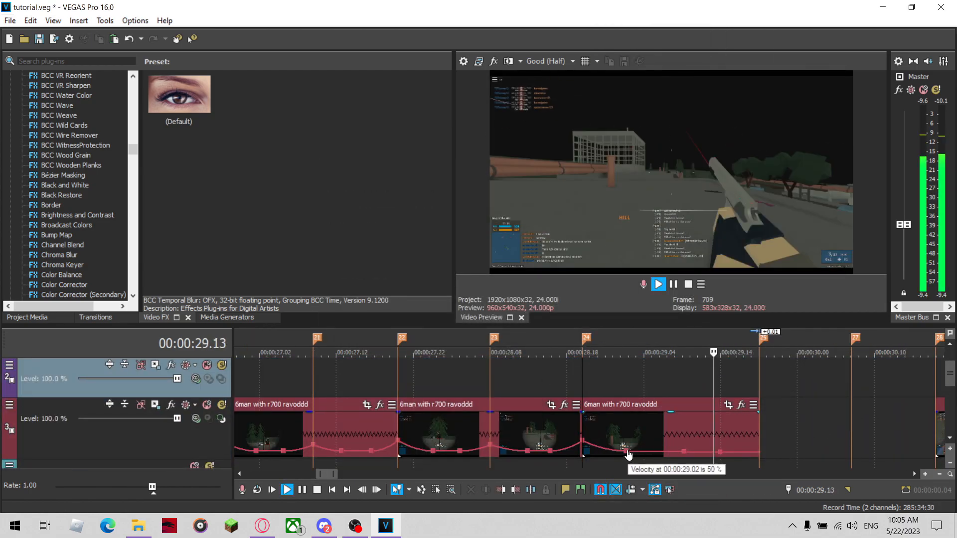
pyautogui.scroll(-5, 578, 384)
pyautogui.click(402, 389)
pyautogui.press('space')
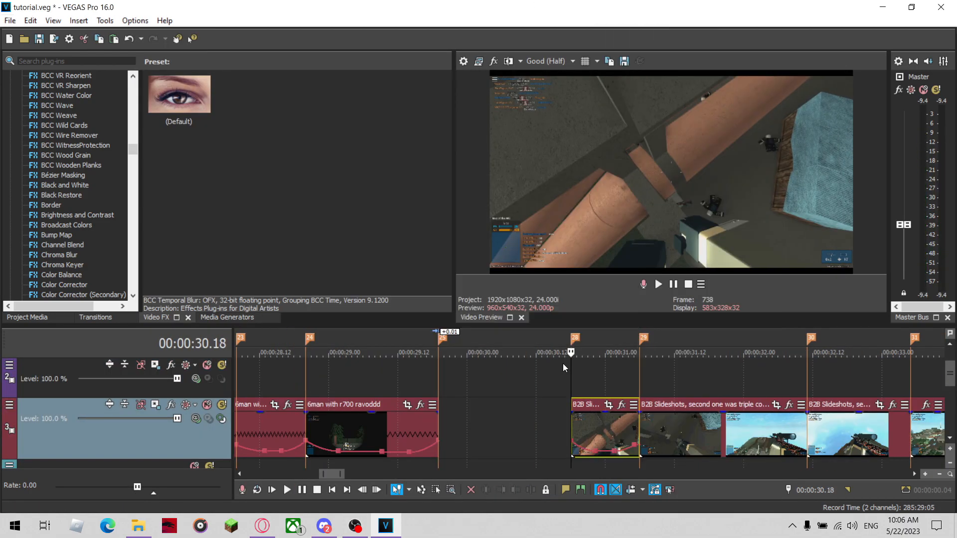
pyautogui.press('space')
# Play the whole assembled montage from marker 2 until past the last clip.
pyautogui.rightClick(773, 434)
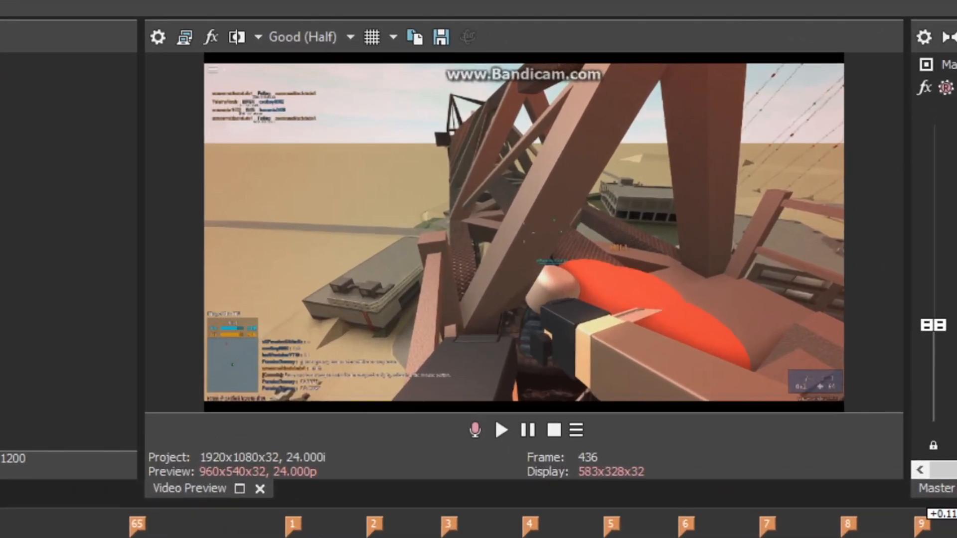
pyautogui.press('space')
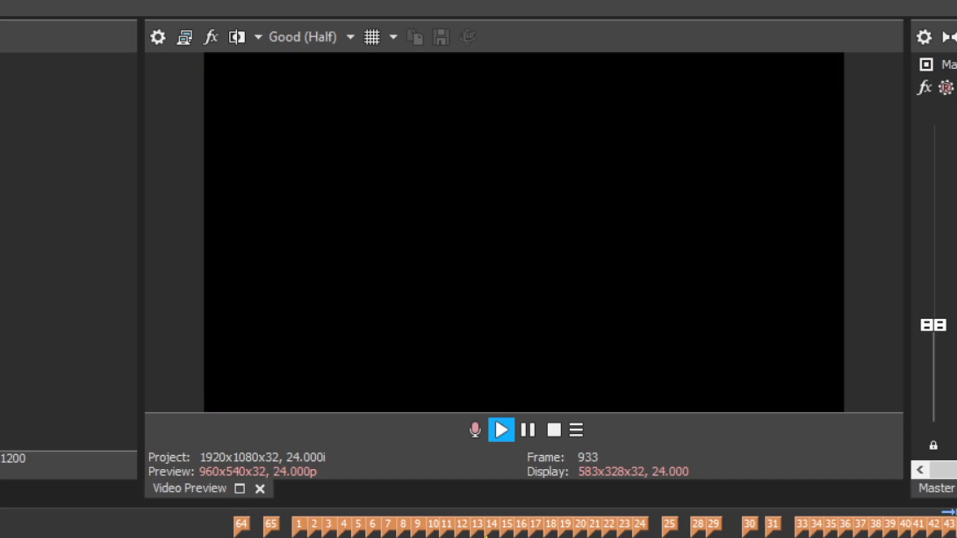
pyautogui.press('space')
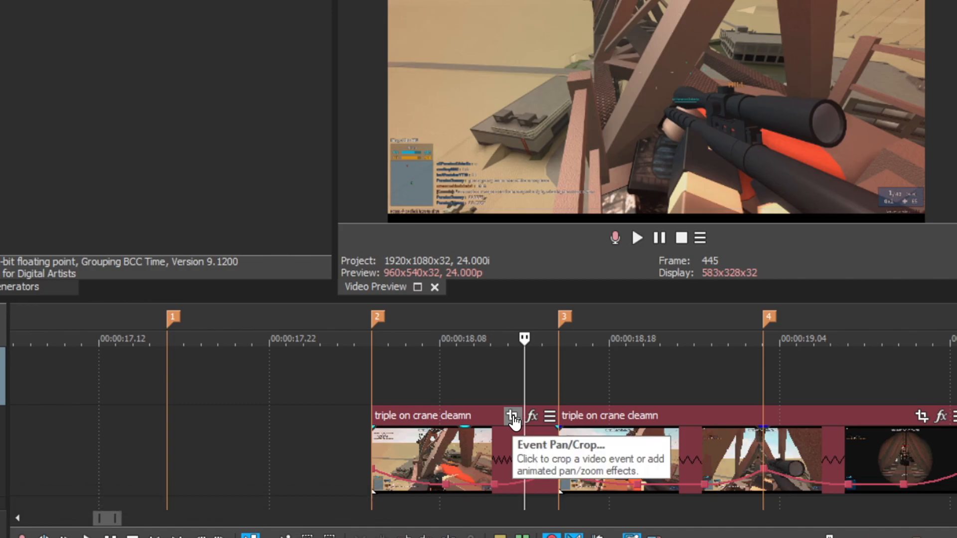
# Open pan/crop for the triple on crane cleamn clip at marker 2 and shrink the crop at its start to about 1,752 by 985.
pyautogui.click(512, 416)
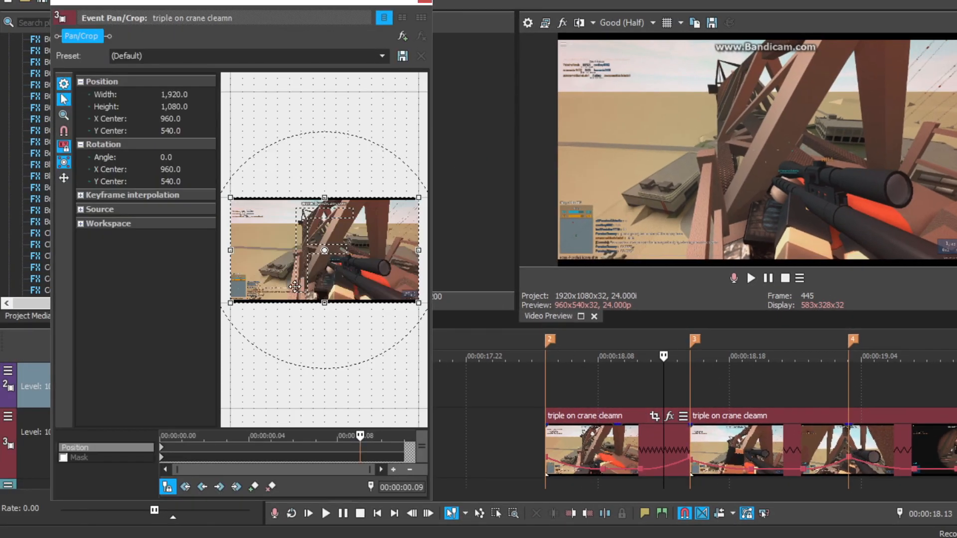
pyautogui.click(161, 447)
pyautogui.click(170, 489)
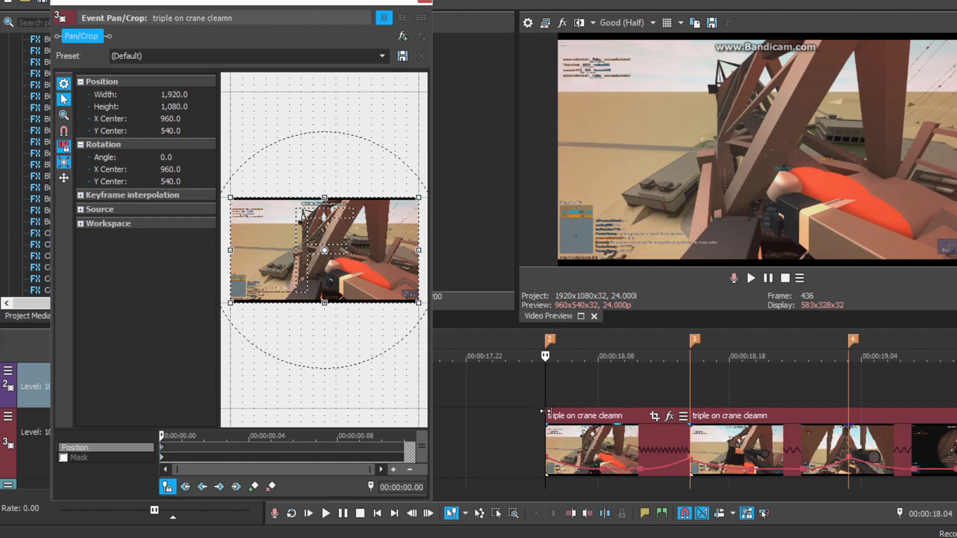
pyautogui.moveTo(419, 197)
pyautogui.mouseDown()
pyautogui.moveTo(397, 201)
pyautogui.moveTo(407, 201)
pyautogui.mouseUp()
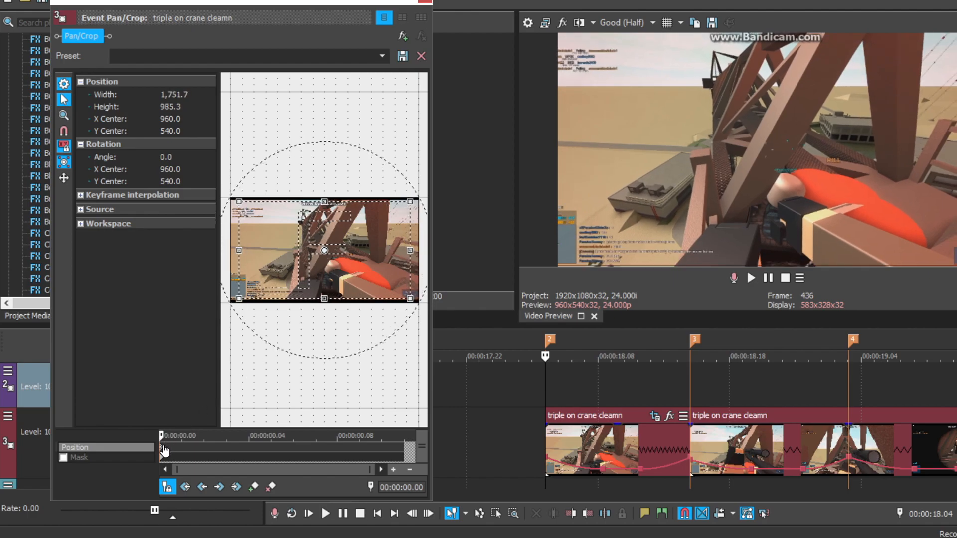
# Set the starting pan/crop keyframe to Fast interpolation and place a copy of it at 00:00:00.11, the clip's end.
pyautogui.rightClick(163, 450)
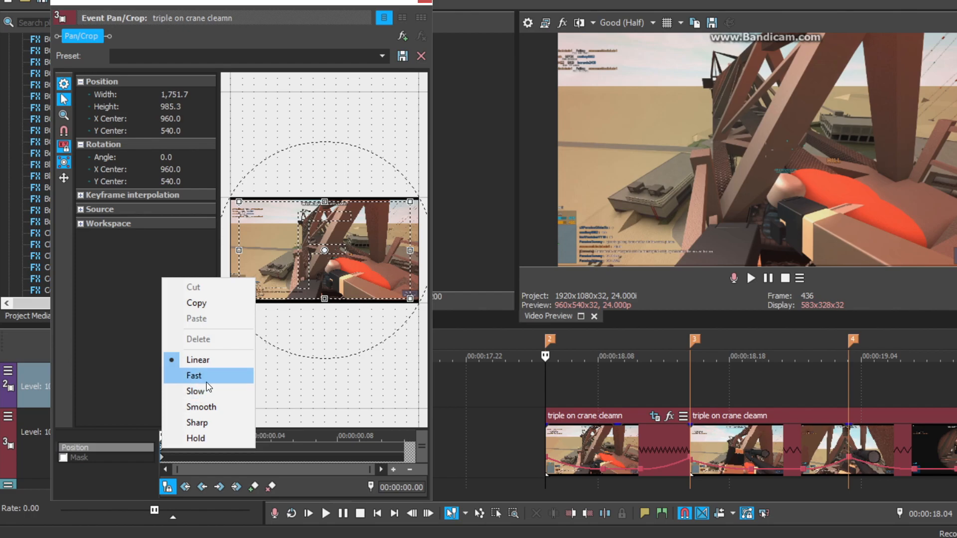
pyautogui.click(207, 381)
pyautogui.click(174, 448)
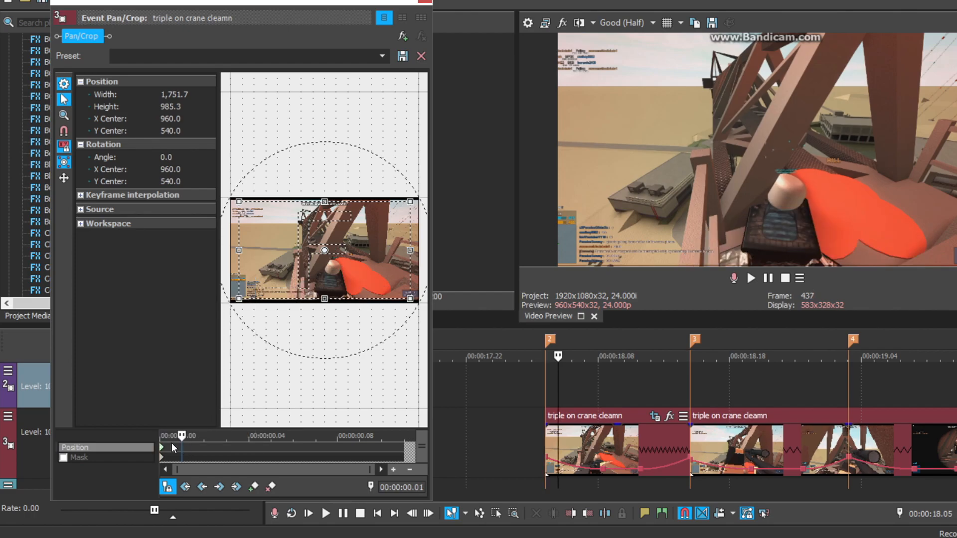
pyautogui.click(164, 451)
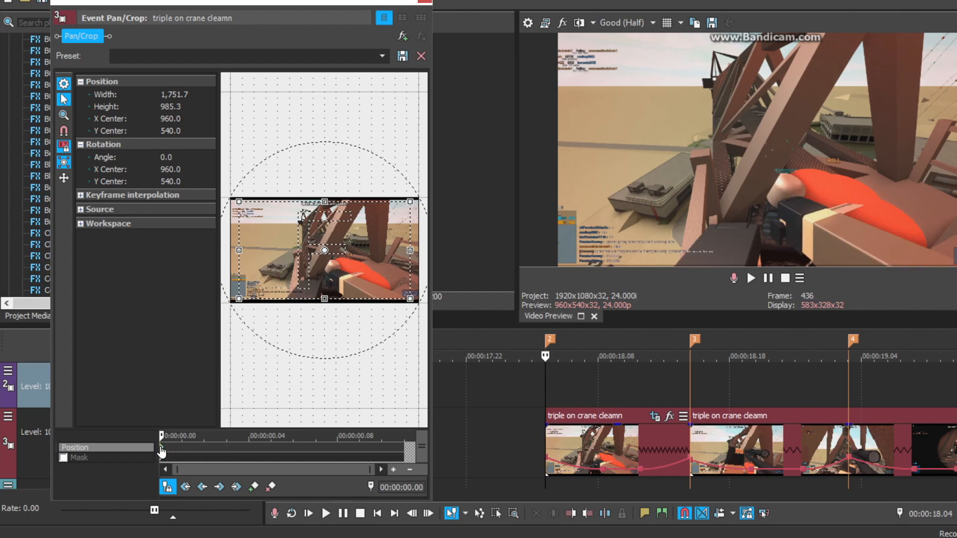
pyautogui.moveTo(326, 456); pyautogui.dragTo(478, 461)
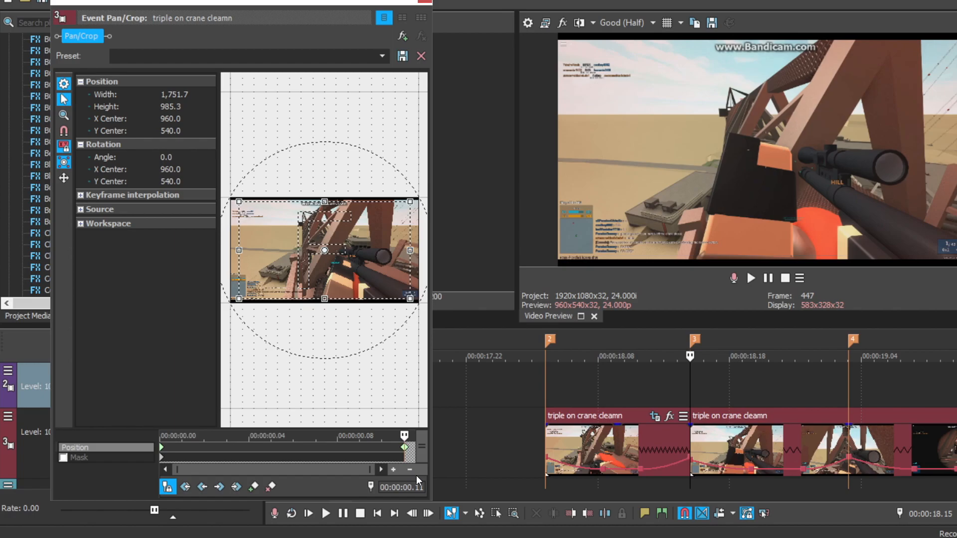
# Restore the full 1,920 by 1,080 frame at 00:00:00.08, three frames before the end keyframe, and set this keyframe to Slow.
pyautogui.press('Left')
pyautogui.press('Left')
pyautogui.press('Left')
pyautogui.rightClick(358, 248)
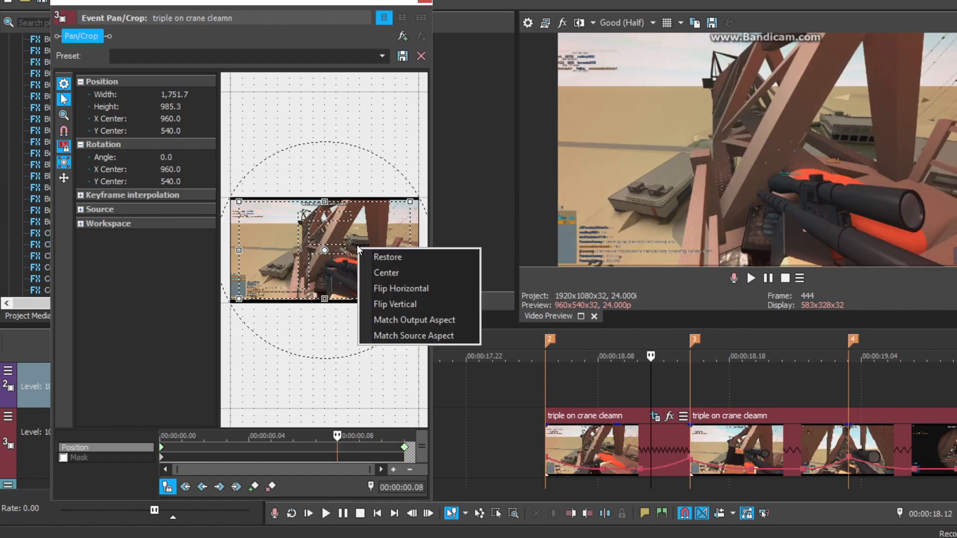
pyautogui.click(406, 256)
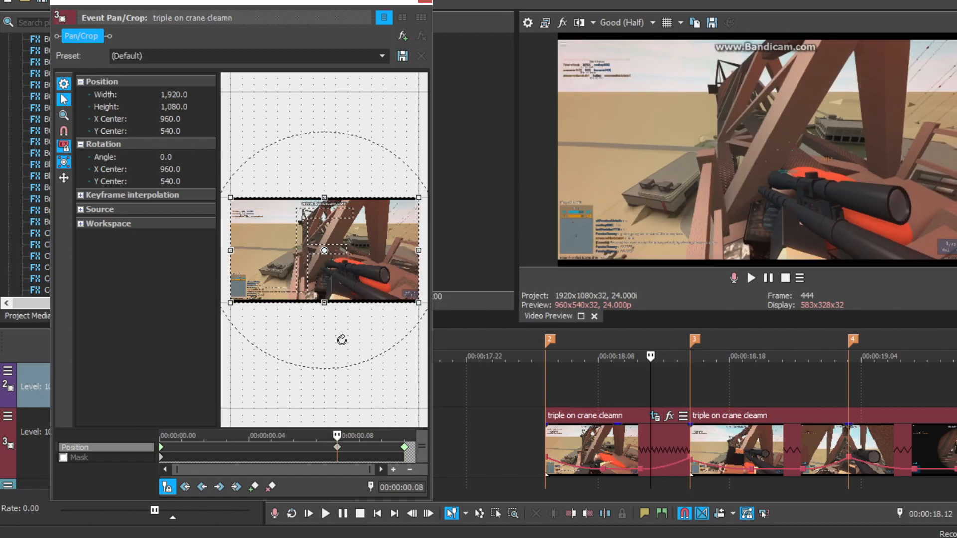
pyautogui.rightClick(338, 447)
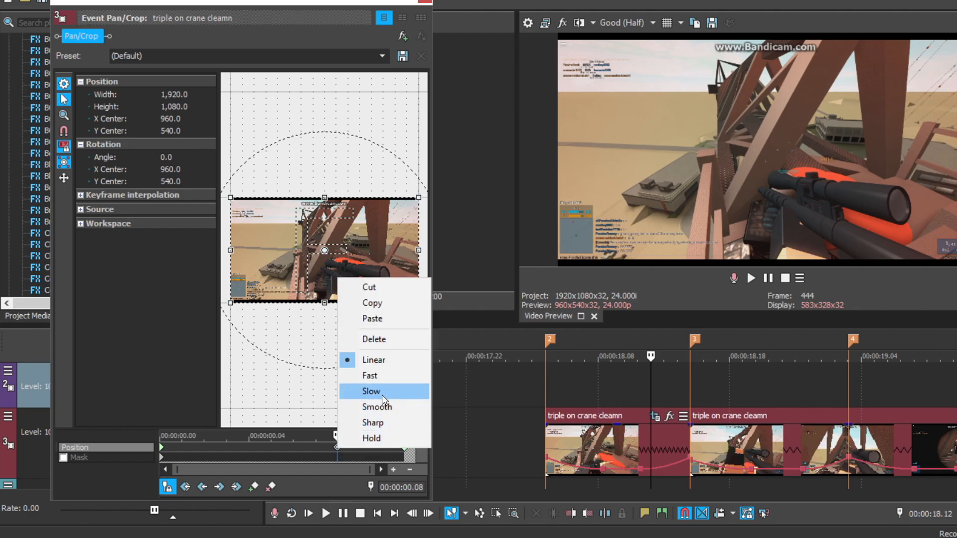
pyautogui.click(382, 395)
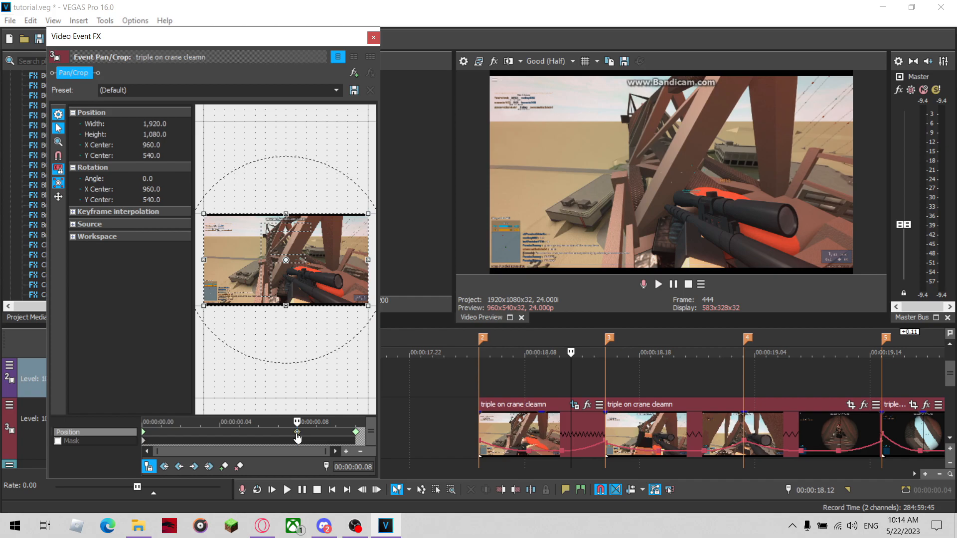
# Apply the boop pan/crop preset to the keyframe at the start of the clip.
pyautogui.click(248, 436)
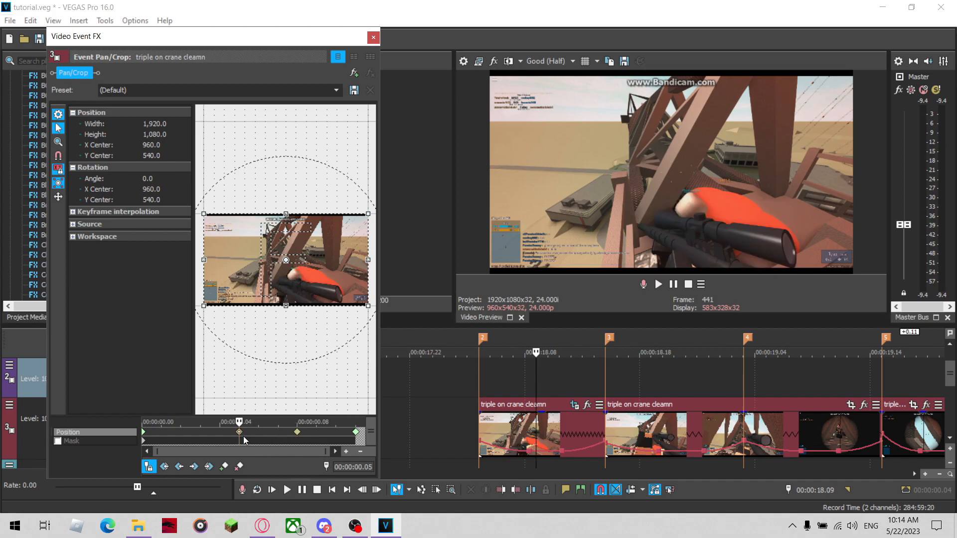
pyautogui.press('Home')
pyautogui.click(481, 387)
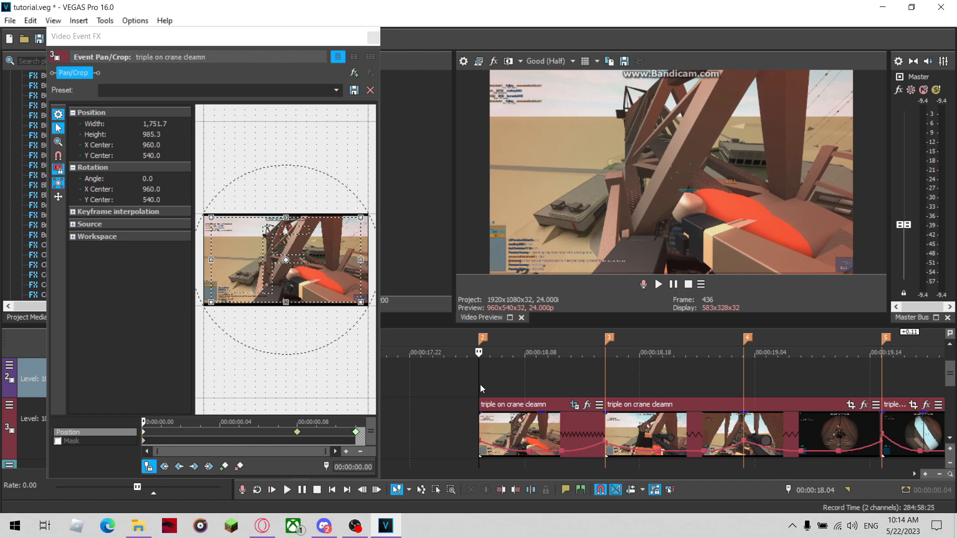
pyautogui.click(145, 432)
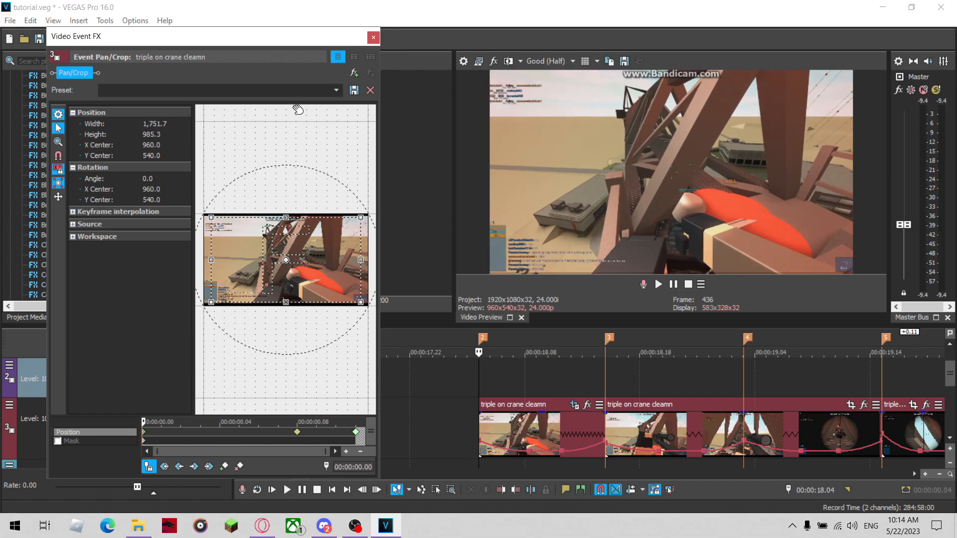
pyautogui.click(336, 91)
pyautogui.click(147, 148)
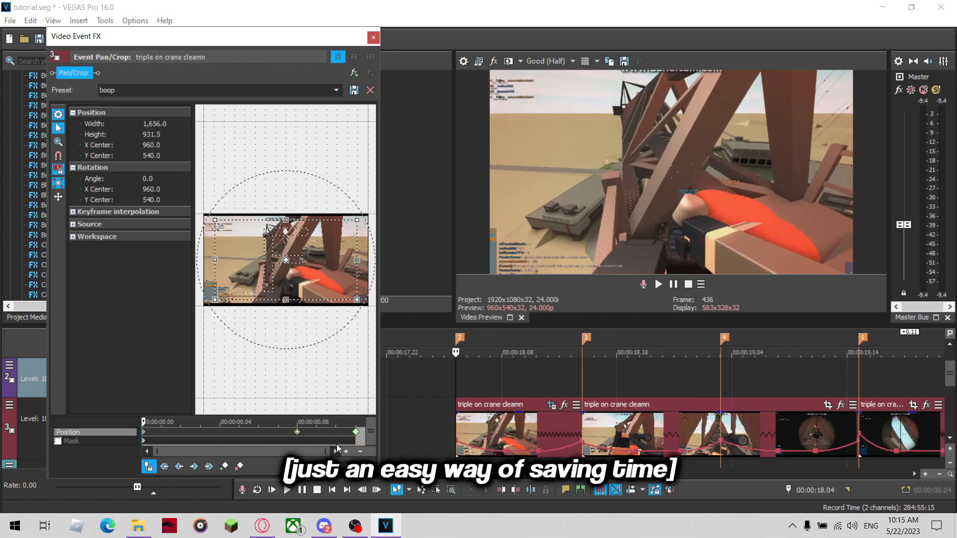
# Copy the pan/crop keyframe at the end of the clip and close its pan/crop settings.
pyautogui.rightClick(357, 437)
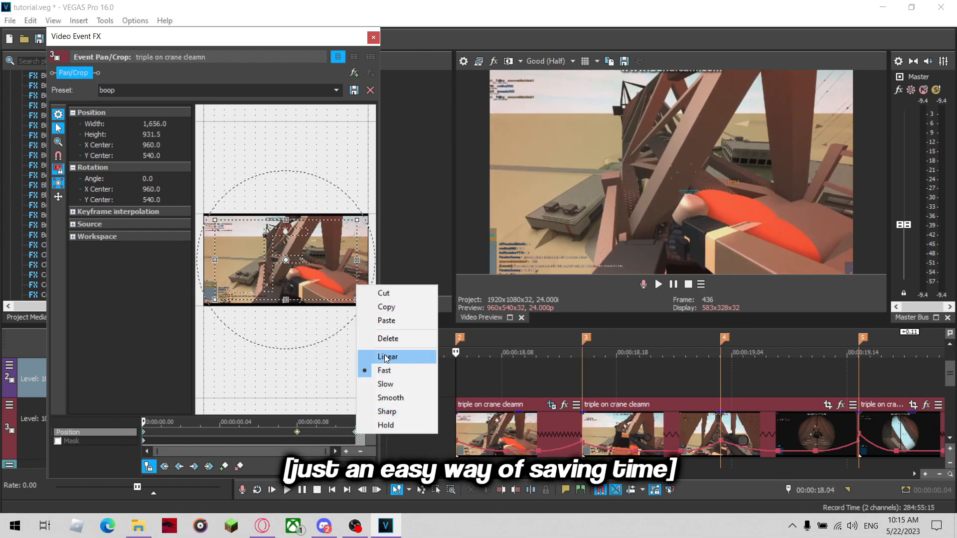
pyautogui.click(399, 306)
pyautogui.click(373, 38)
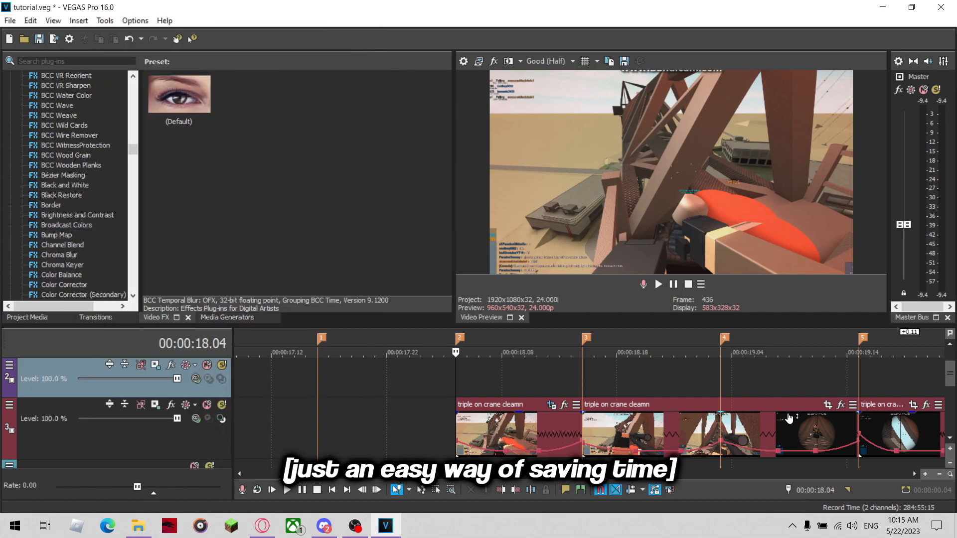
# Paste the copied pan/crop keyframes into the clip at marker 3, aligning the last one with marker 4 and the first with the clip's start.
pyautogui.click(828, 405)
pyautogui.rightClick(145, 437)
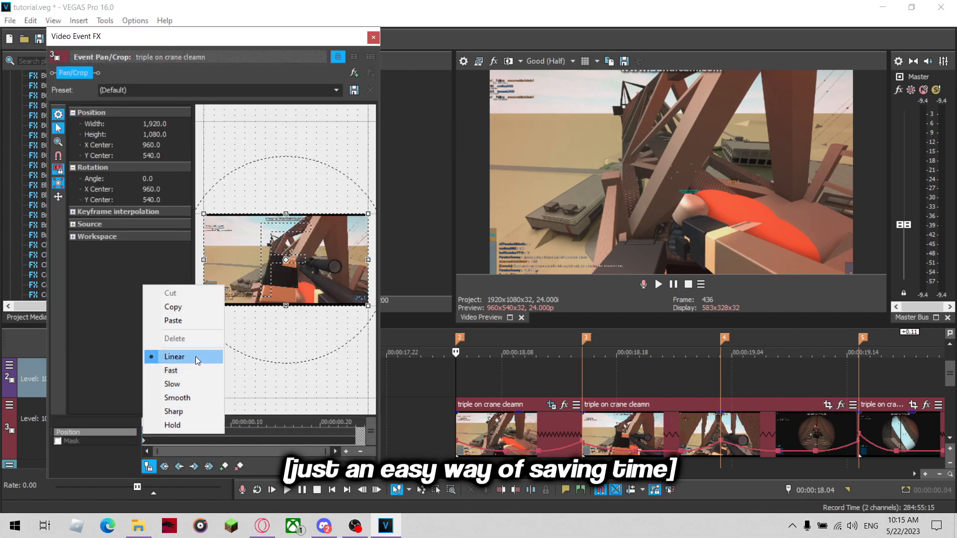
pyautogui.click(199, 325)
pyautogui.click(716, 384)
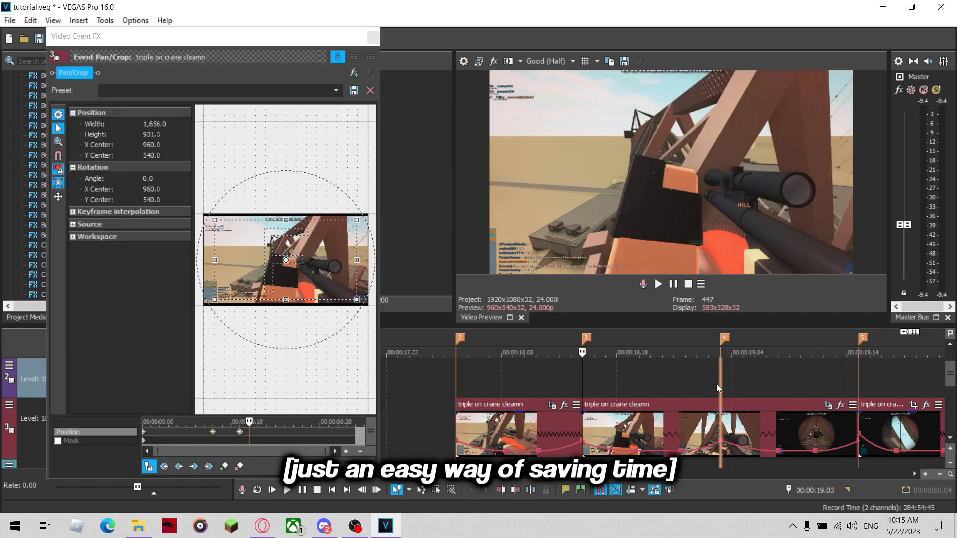
pyautogui.moveTo(240, 431); pyautogui.dragTo(249, 433)
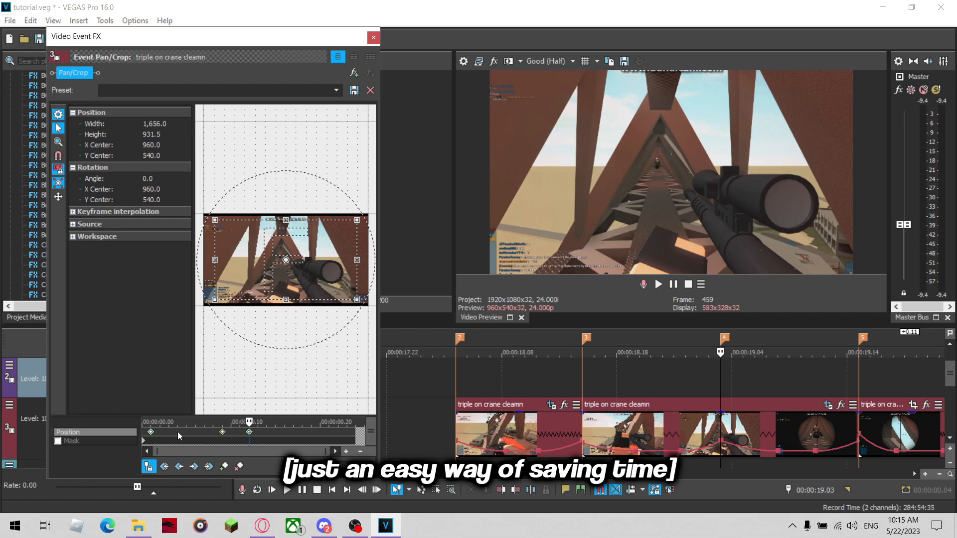
pyautogui.click(152, 432)
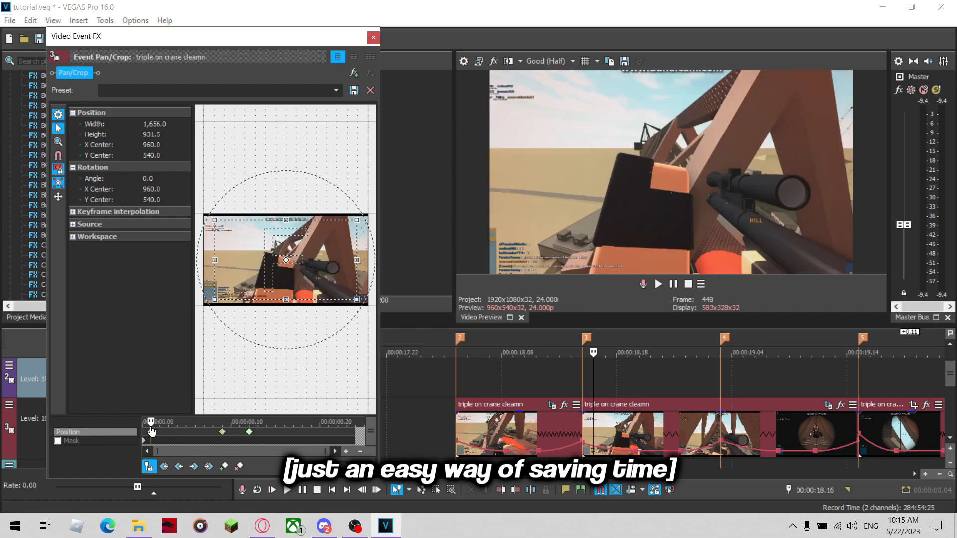
pyautogui.moveTo(152, 432); pyautogui.dragTo(106, 442)
# Try placing a second copy of the slow and zoomed pan/crop keyframes at 00:00:00.21 and 00:00:01.00, the clip's end, and play it back.
pyautogui.moveTo(209, 432); pyautogui.dragTo(269, 433)
pyautogui.click(355, 434)
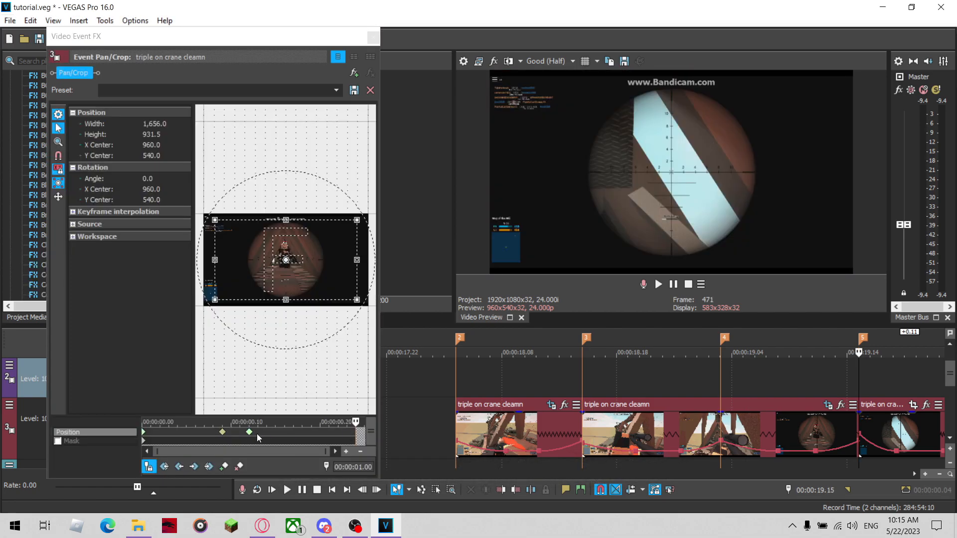
pyautogui.click(222, 432)
pyautogui.click(284, 433)
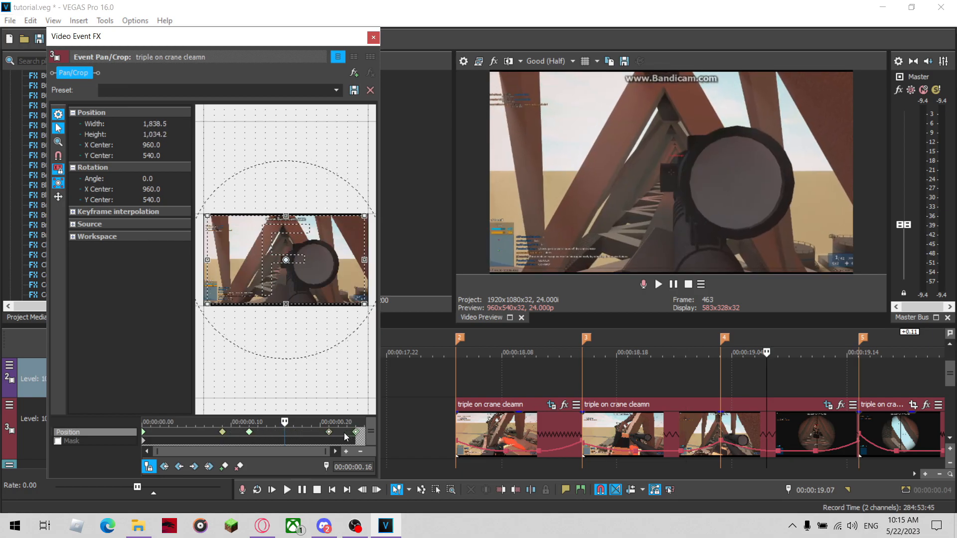
pyautogui.click(329, 433)
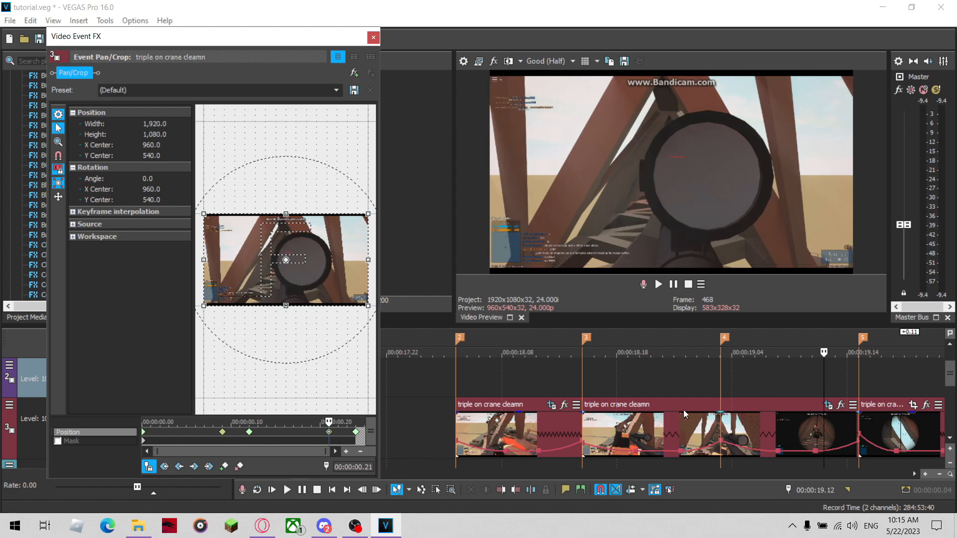
pyautogui.click(458, 380)
pyautogui.press('space')
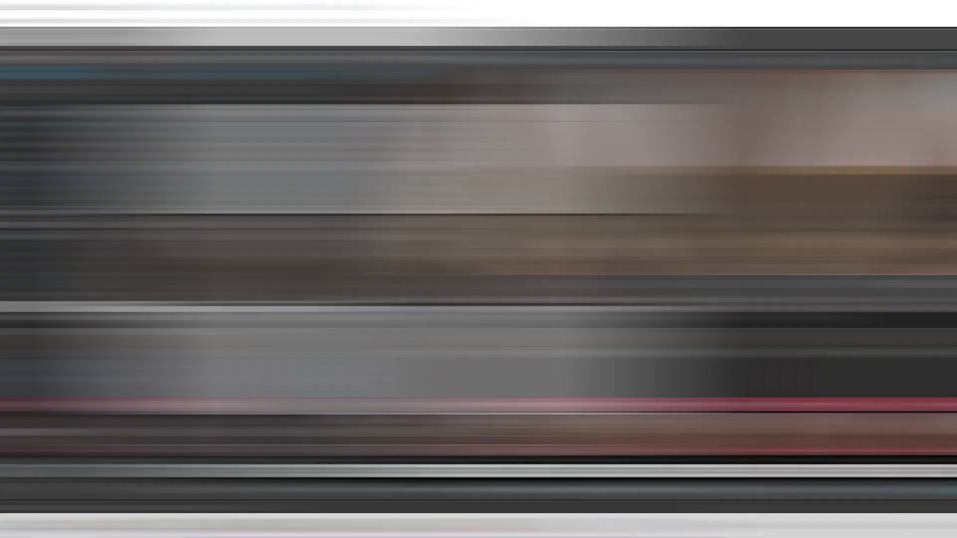
# Replace the zoomed pan/crop keyframe at marker 4 with a full-frame 1,920 by 1,080 keyframe at 00:00:00.12.
pyautogui.click(250, 433)
pyautogui.rightClick(249, 433)
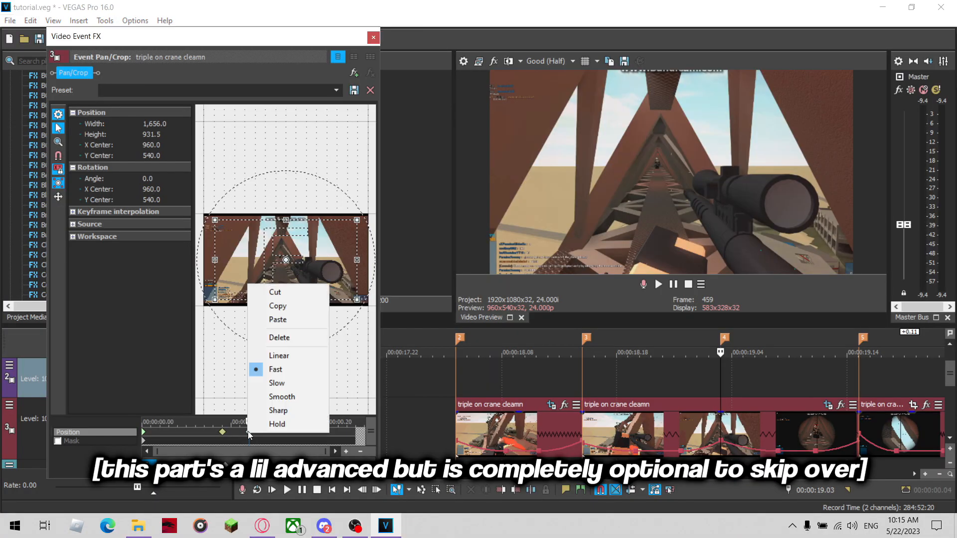
pyautogui.click(279, 338)
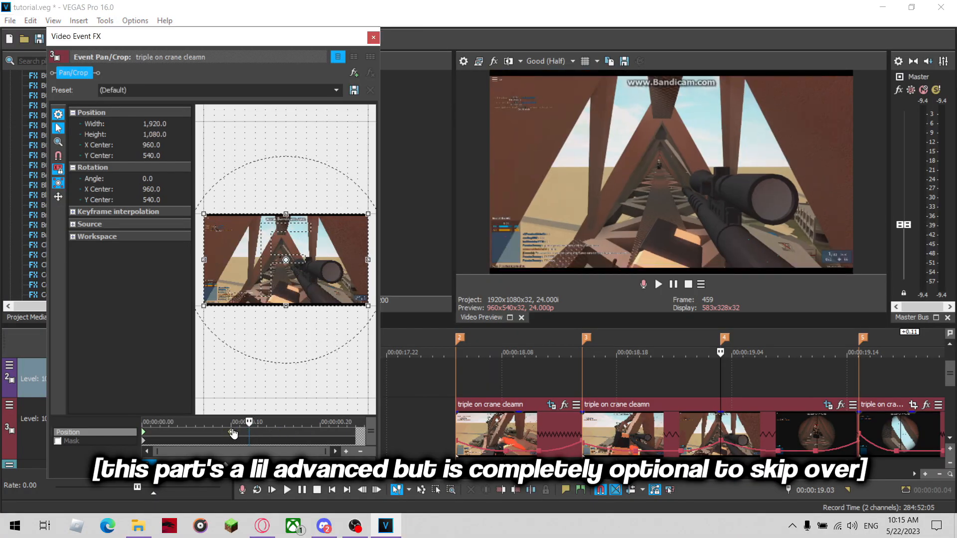
pyautogui.doubleClick(249, 431)
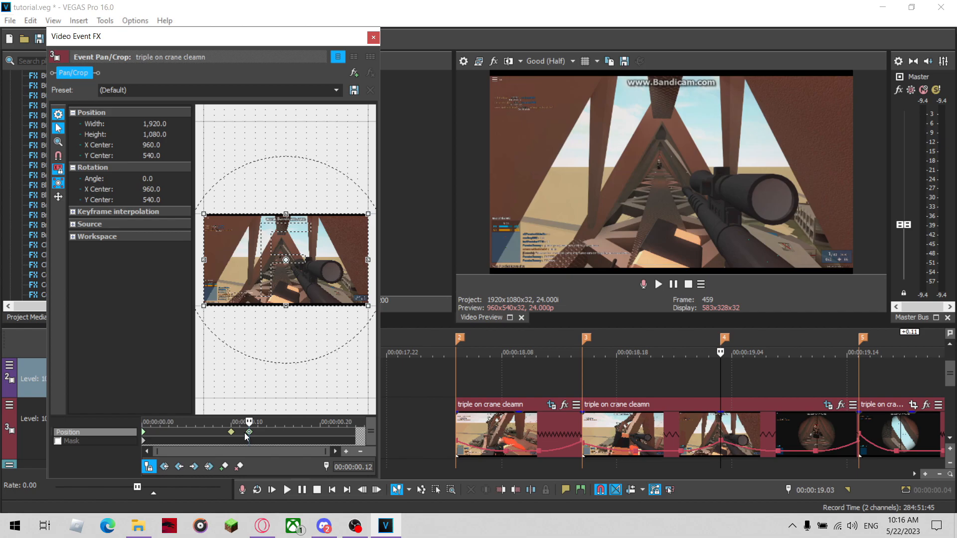
# Shrink the pan/crop frame to about 1,759.8 by 989.9 at 00:00:00.14 and about 1,578.5 by 887.9 at 00:00:00.19, and preview from marker 4.
pyautogui.press('space')
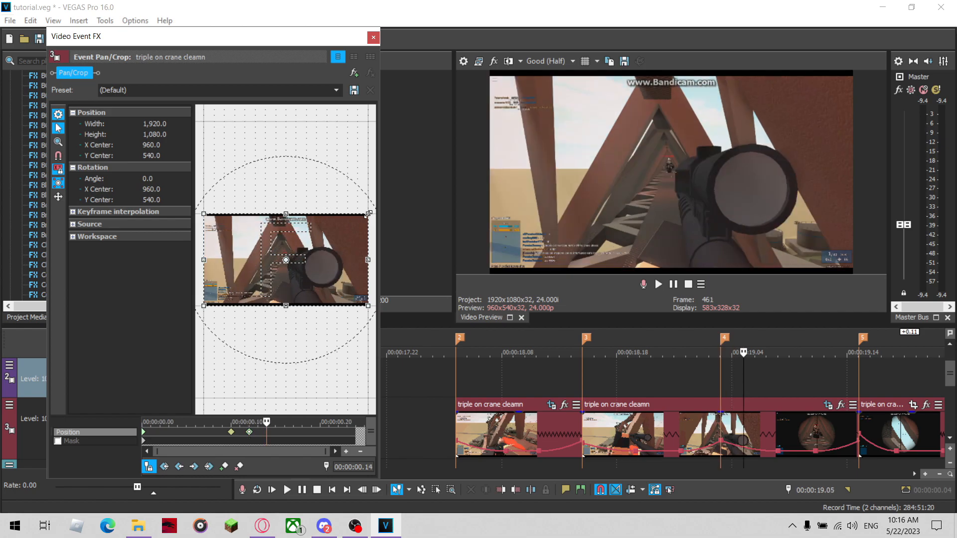
pyautogui.moveTo(368, 214); pyautogui.dragTo(361, 218)
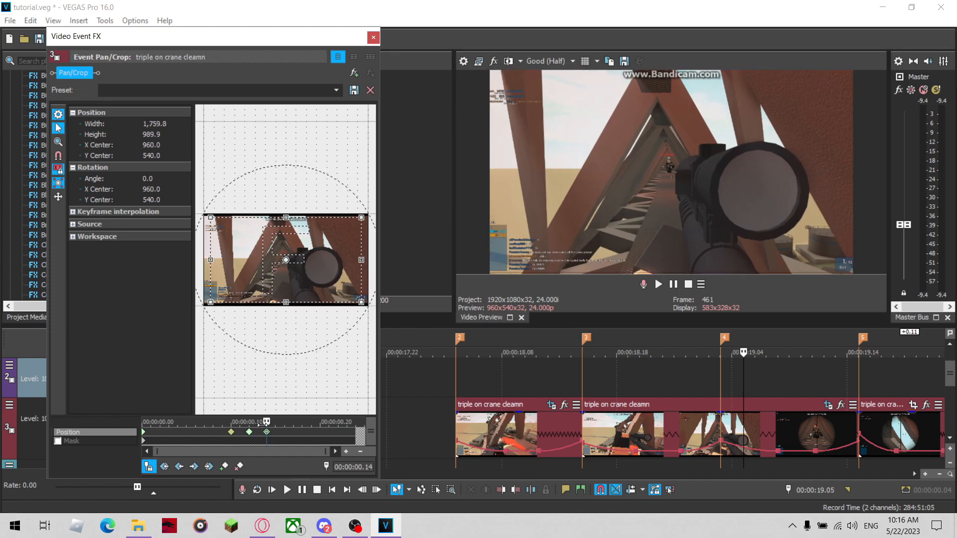
pyautogui.press('Right')
pyautogui.press('Right')
pyautogui.press('Right')
pyautogui.press('Right')
pyautogui.press('Right')
pyautogui.press('Right')
pyautogui.press('Right')
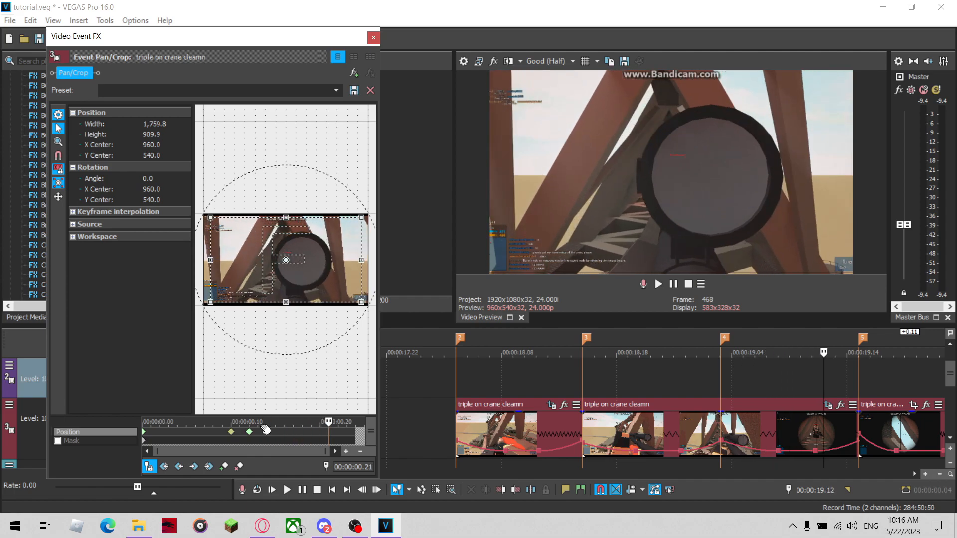
pyautogui.press('Left')
pyautogui.press('Left')
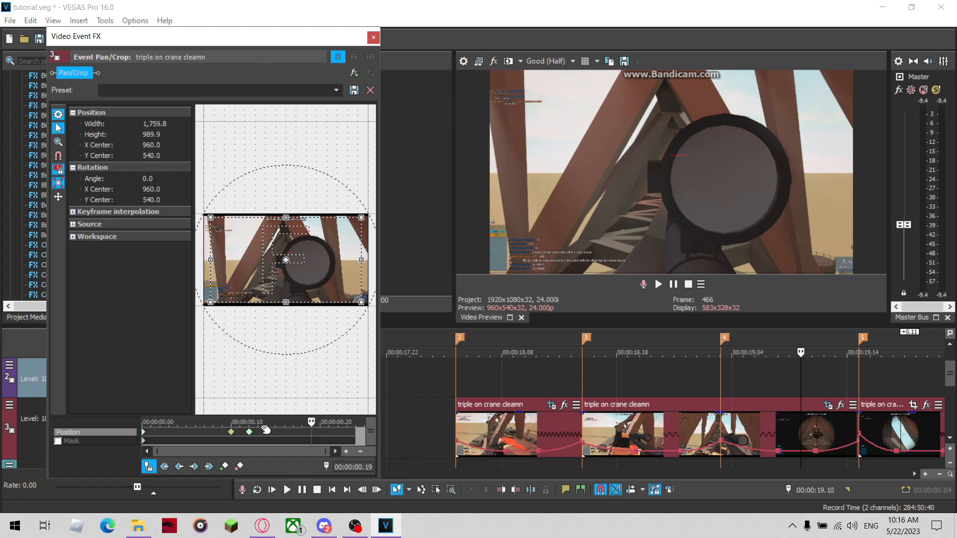
pyautogui.moveTo(364, 218); pyautogui.dragTo(358, 222)
pyautogui.click(722, 382)
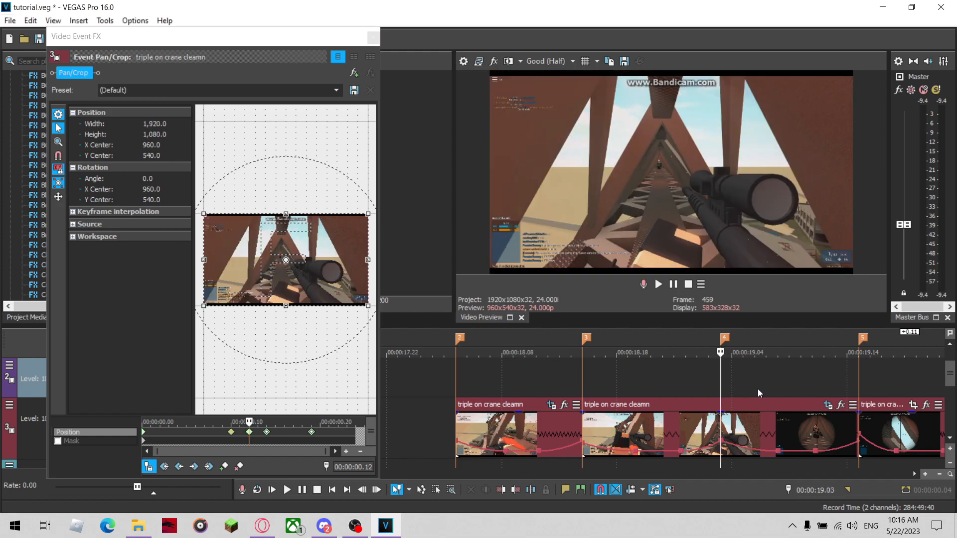
pyautogui.press('space')
pyautogui.press('space')
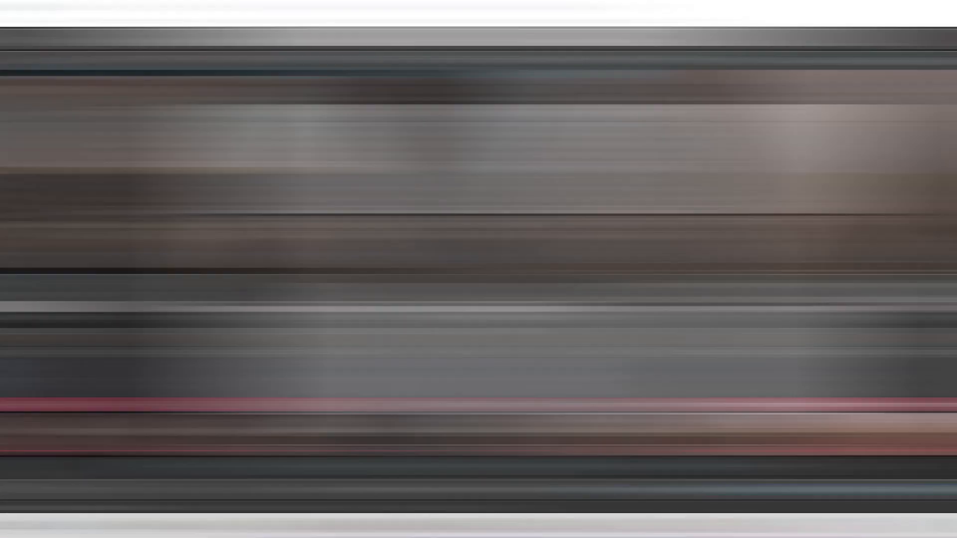
# Copy the pan/crop keyframe at 00:00:00.19 and paste it at the start of the clip at marker 5.
pyautogui.rightClick(311, 432)
pyautogui.click(350, 306)
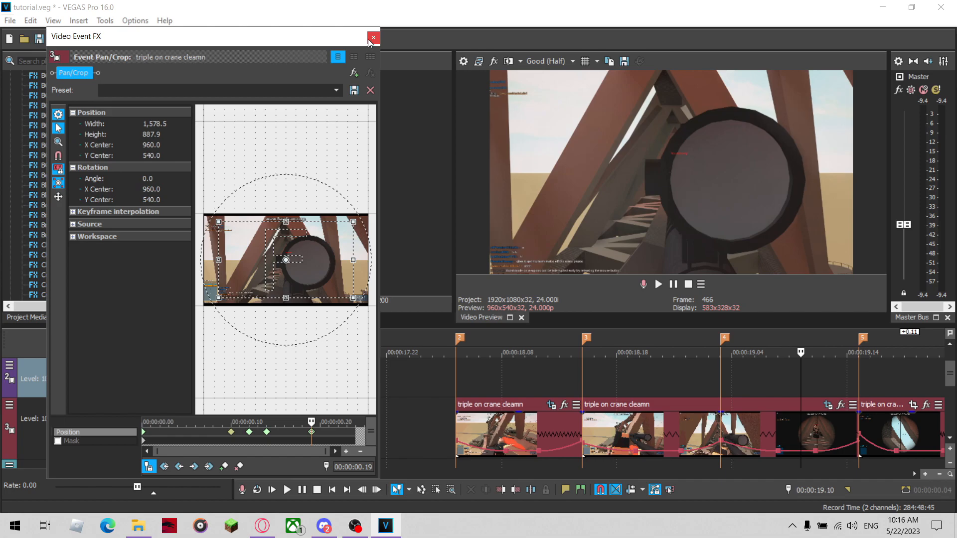
pyautogui.click(373, 37)
pyautogui.click(863, 429)
pyautogui.scroll(-2, 816, 429)
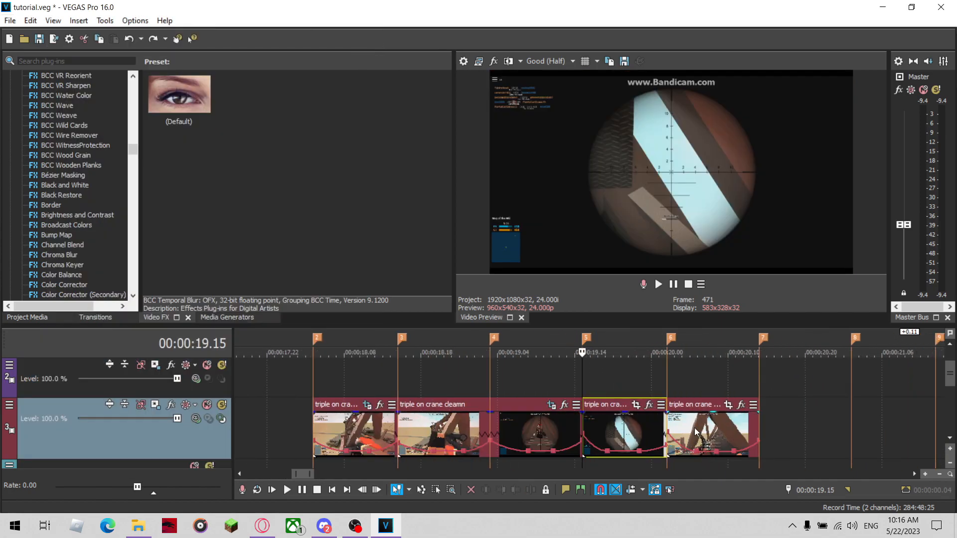
pyautogui.click(635, 405)
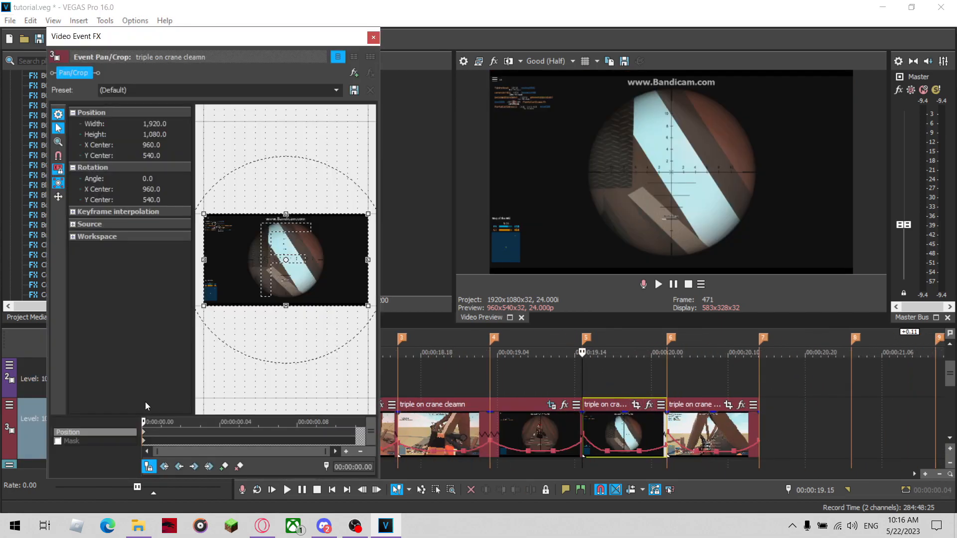
pyautogui.rightClick(147, 432)
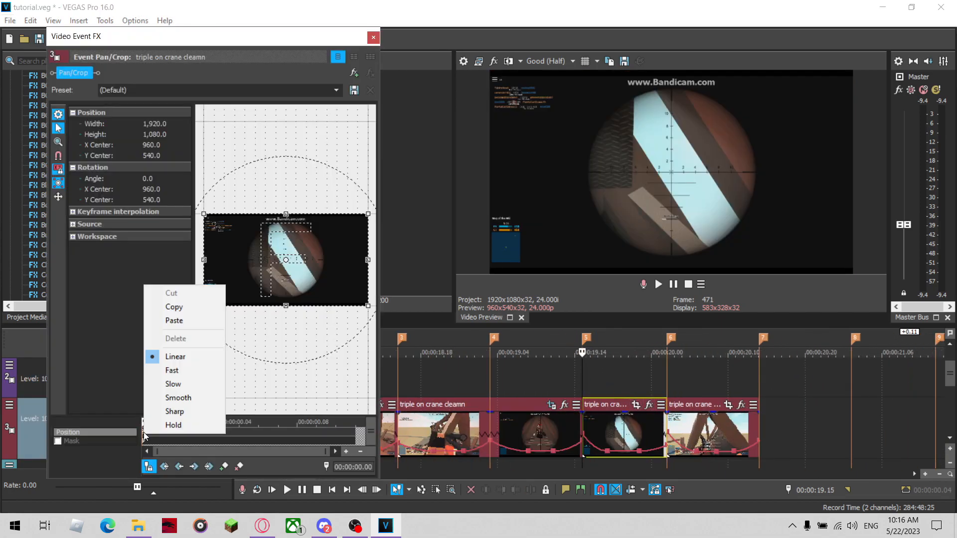
pyautogui.click(175, 321)
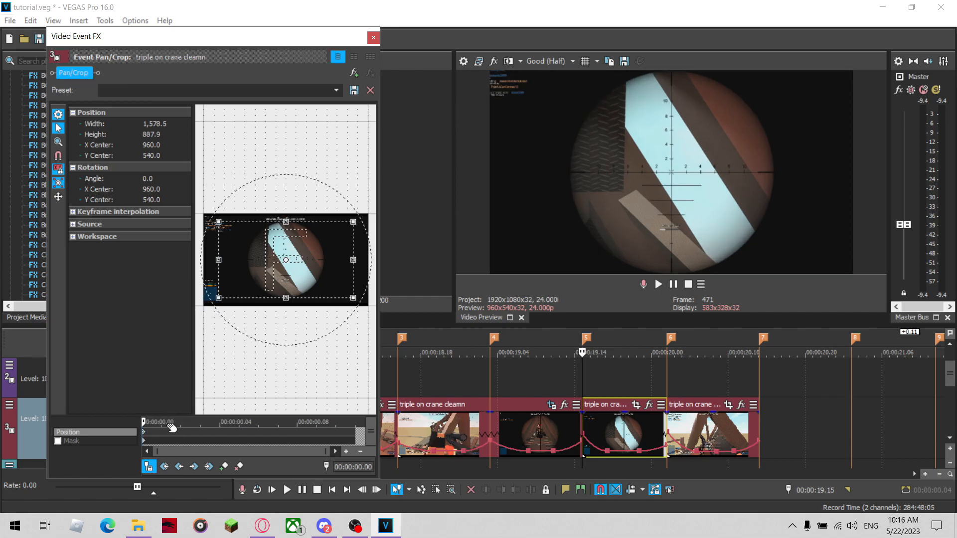
# Restore the full 1,920 by 1,080 frame at 00:00:00.05 in the marker 5 clip and close its pan/crop settings.
pyautogui.click(220, 434)
pyautogui.press('Right')
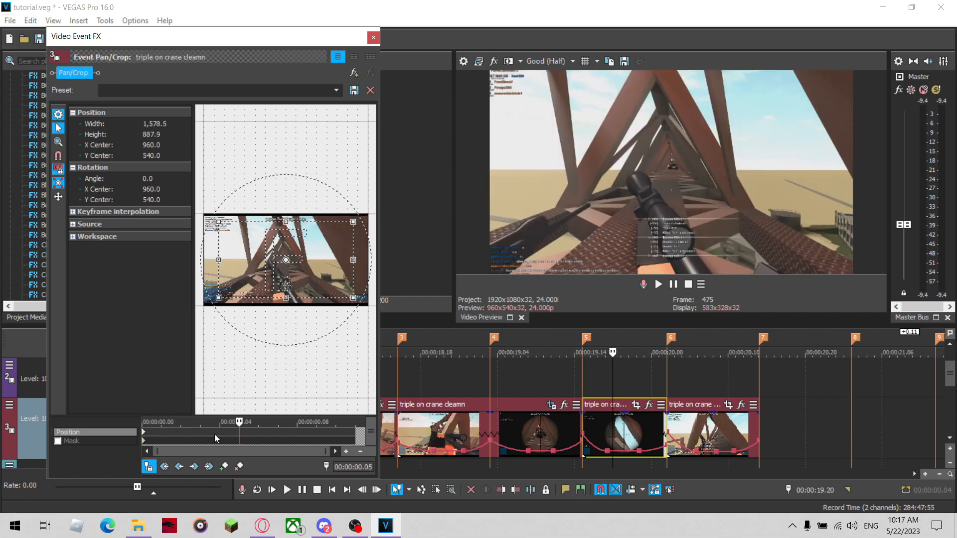
pyautogui.rightClick(324, 249)
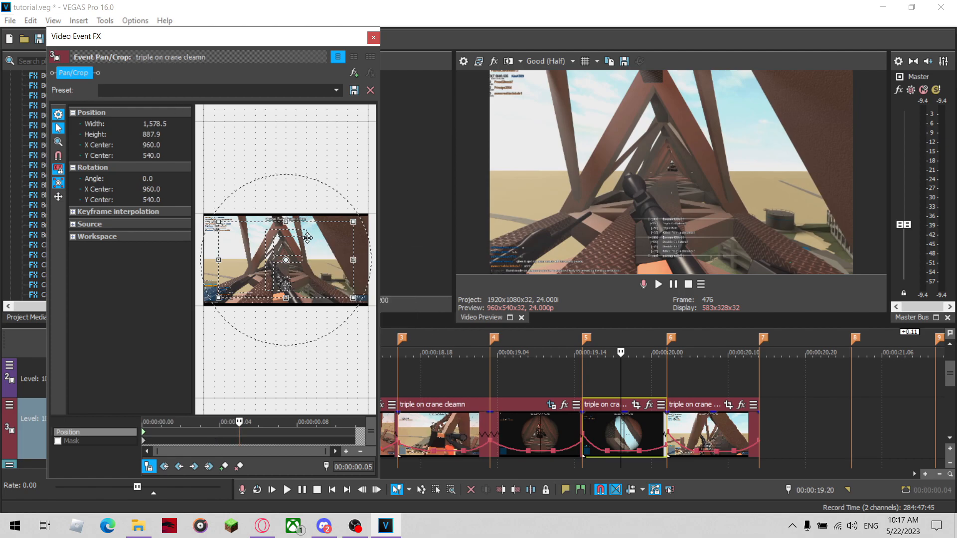
pyautogui.rightClick(309, 242)
pyautogui.click(324, 252)
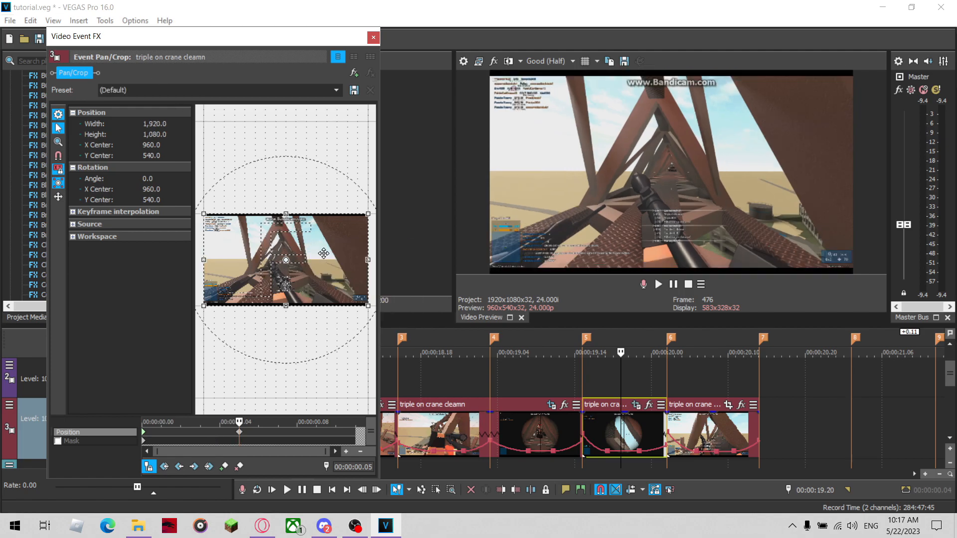
pyautogui.rightClick(239, 433)
pyautogui.press('Escape')
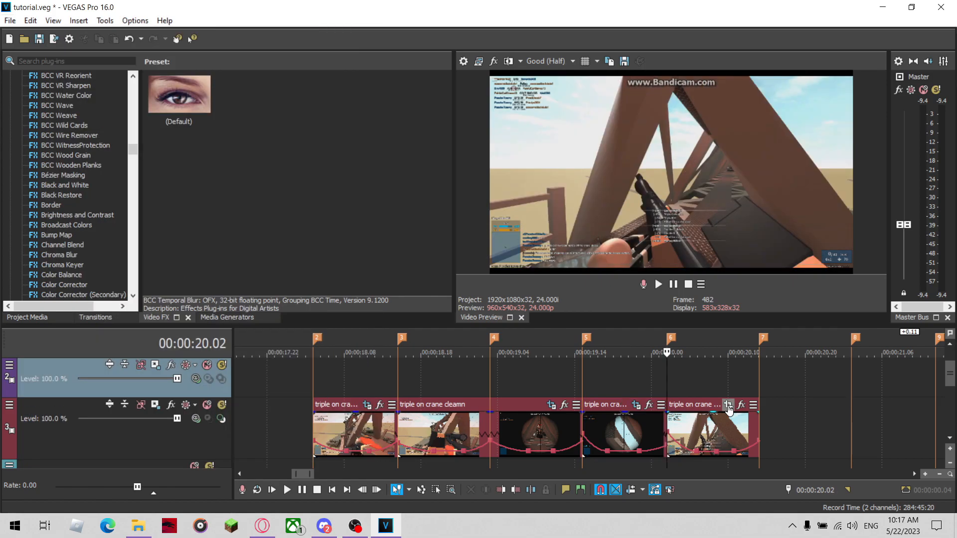
# Apply the zoom 1 pan/crop preset at 00:00:00.02 in the clip at marker 6 and a tighter zoom preset at 00:00:00.08.
pyautogui.click(728, 404)
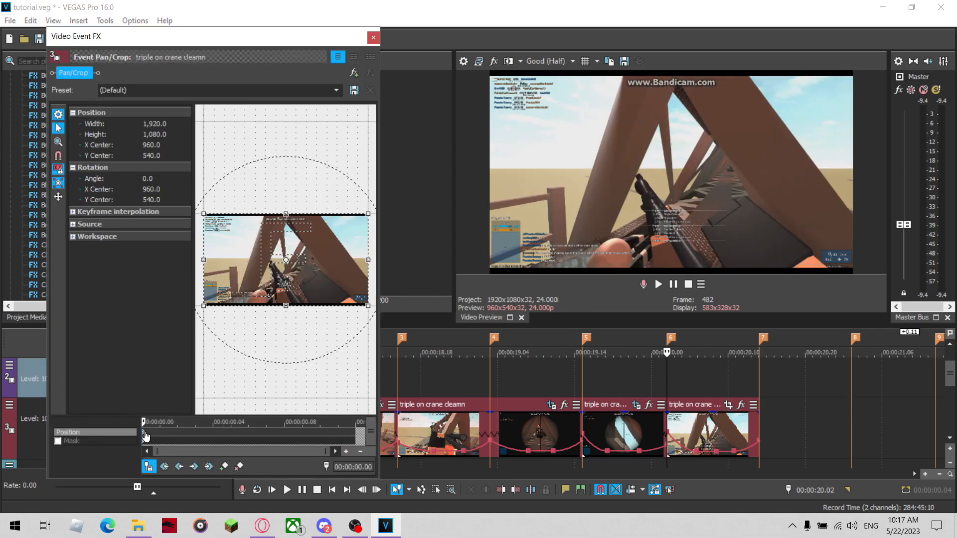
pyautogui.press('Right')
pyautogui.press('Right')
pyautogui.scroll(-6, 152, 90)
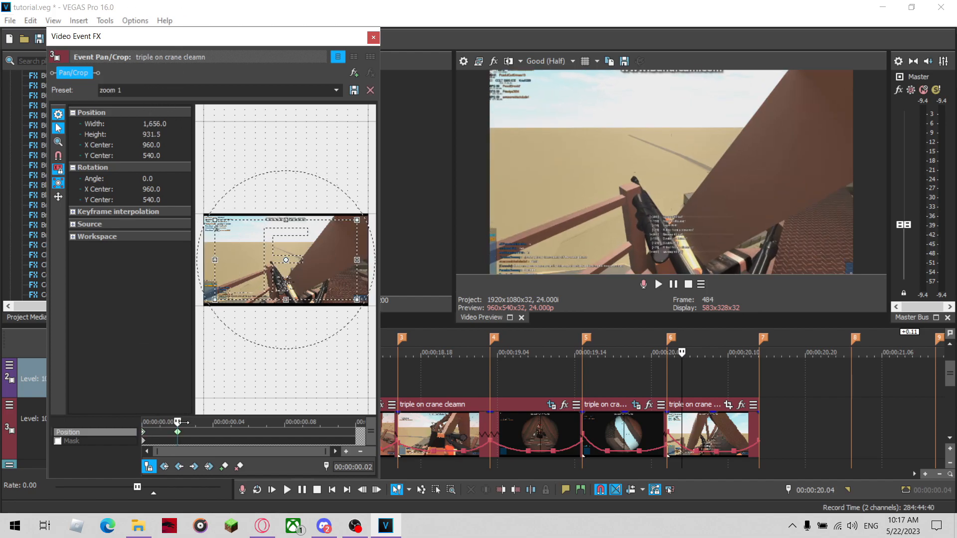
pyautogui.click(285, 432)
pyautogui.scroll(-2, 134, 92)
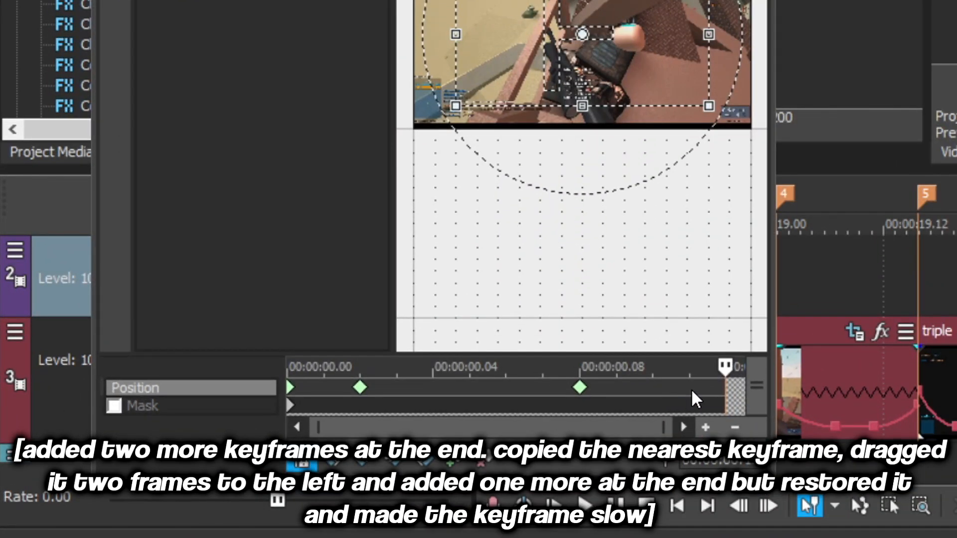
# Place a copy of the 00:00:00.08 keyframe two frames before the clip's end, and add a restored full-frame keyframe at the end set to Slow.
pyautogui.click(580, 388)
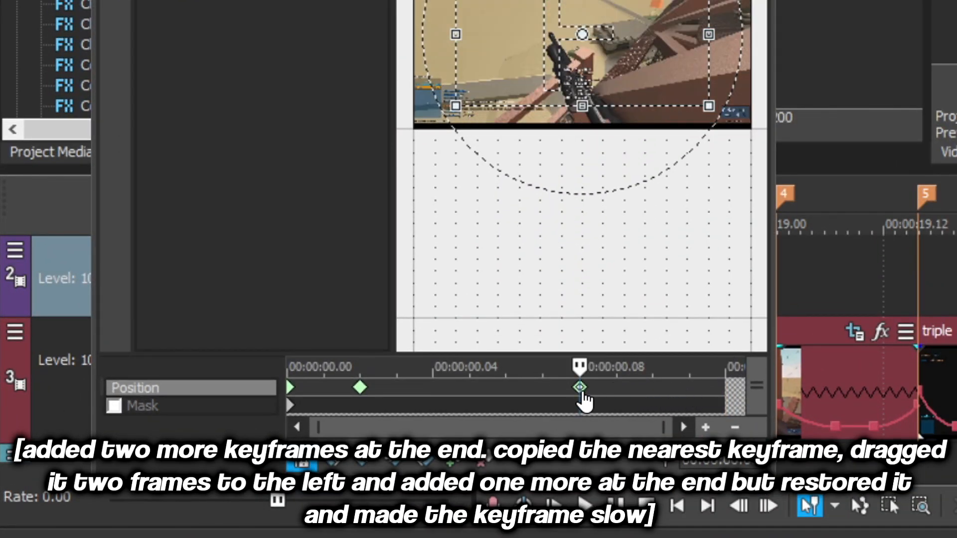
pyautogui.moveTo(681, 394); pyautogui.dragTo(659, 387)
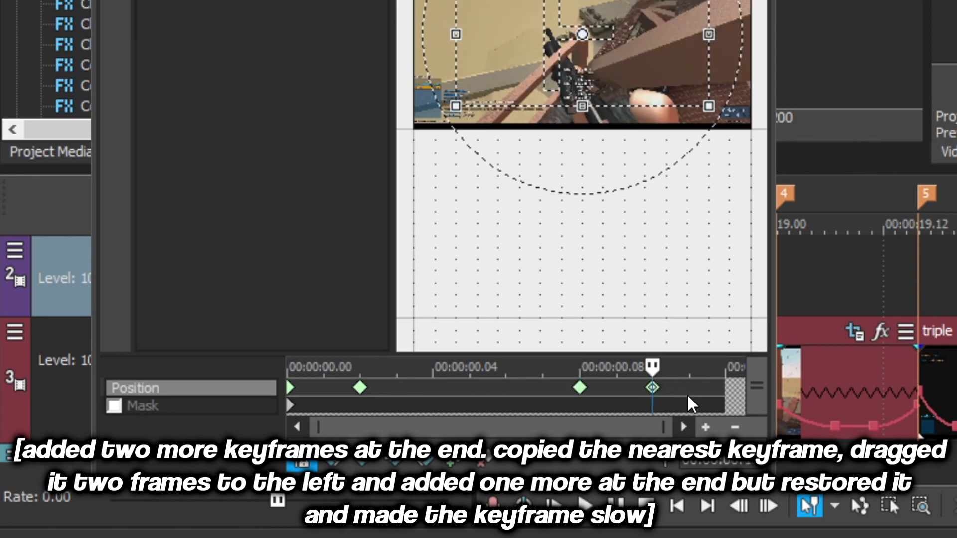
pyautogui.click(712, 387)
pyautogui.click(726, 387)
pyautogui.rightClick(626, 48)
pyautogui.click(729, 66)
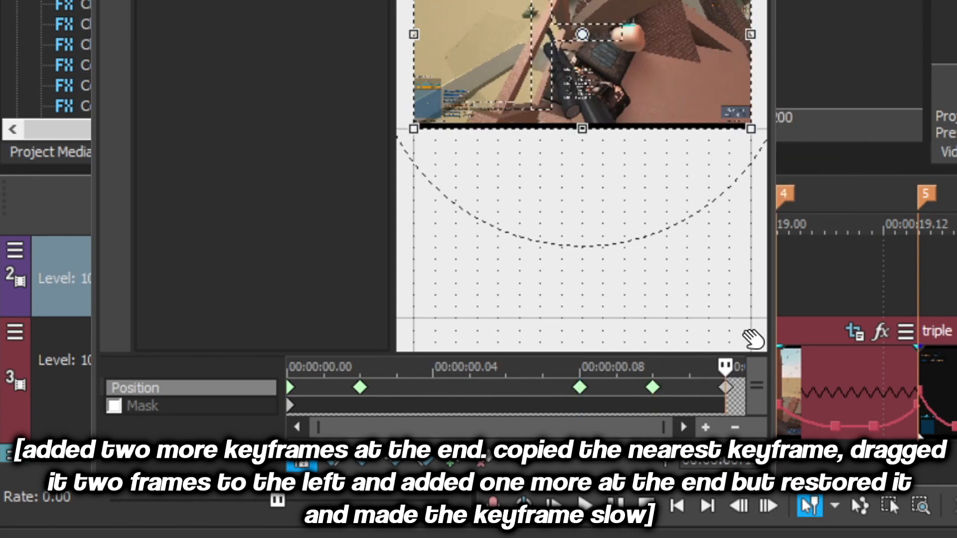
pyautogui.rightClick(733, 389)
pyautogui.click(779, 284)
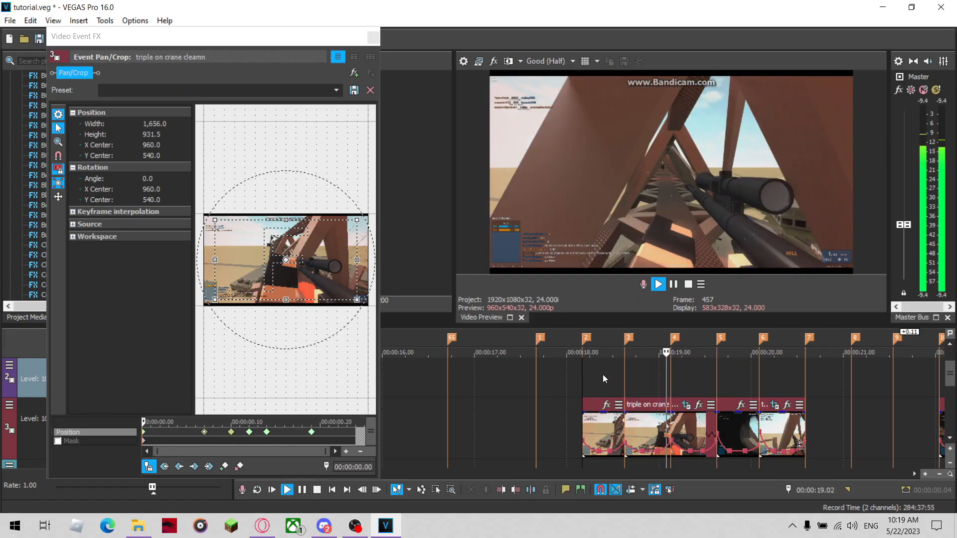
# Stop the playback and move two frames into the clip at marker 10 in its pan/crop settings.
pyautogui.press('space')
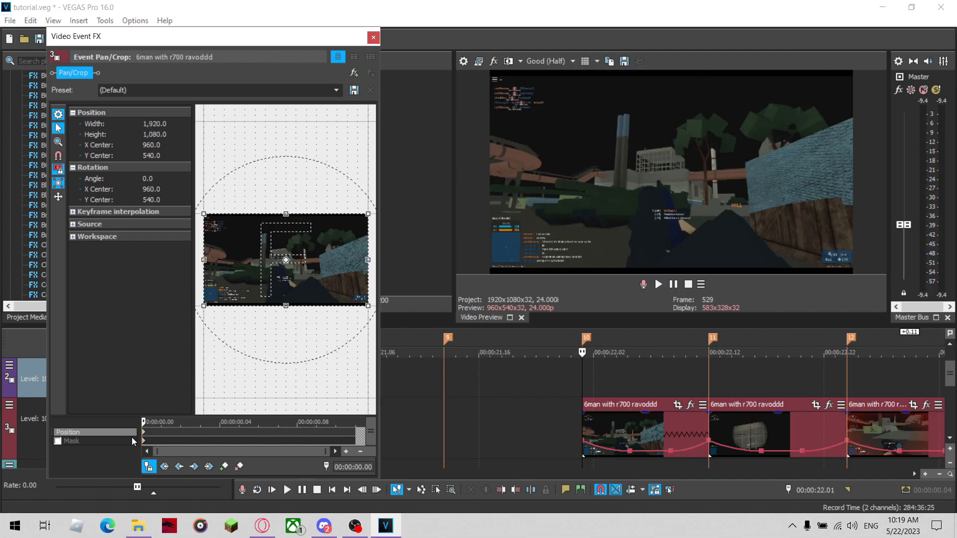
pyautogui.press('Right')
pyautogui.press('Right')
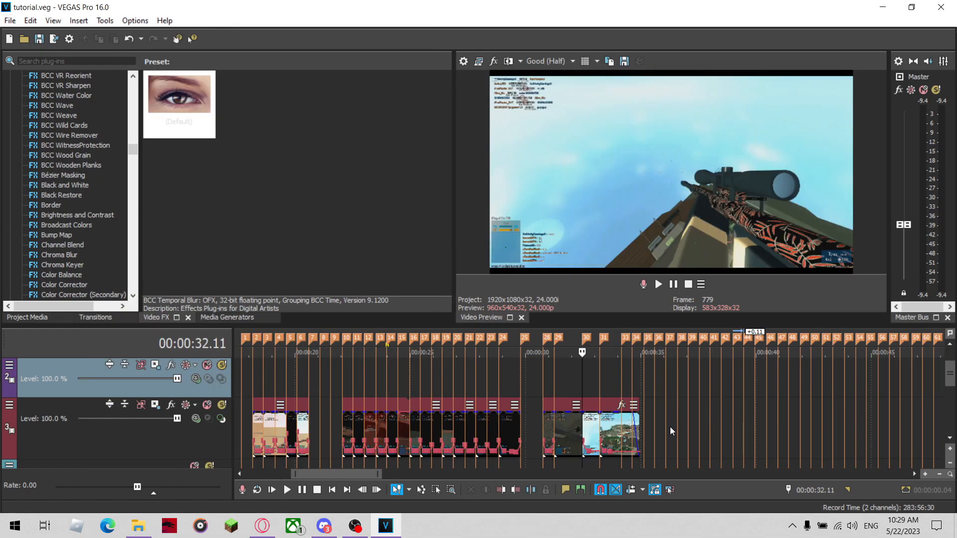
# Stop the montage playback and move the playhead to 00:00:19.15 at marker 5 on the main clip track.
pyautogui.press('space')
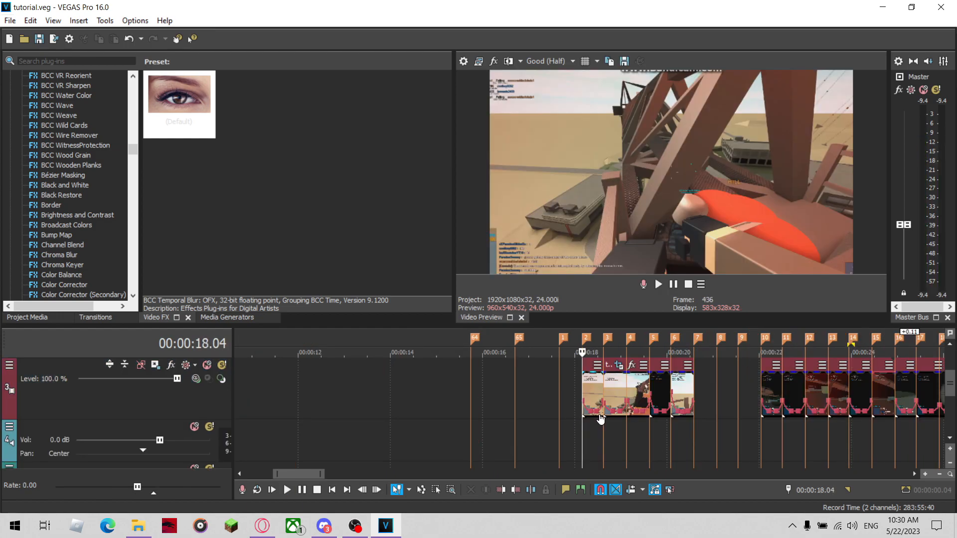
pyautogui.scroll(-3, 613, 416)
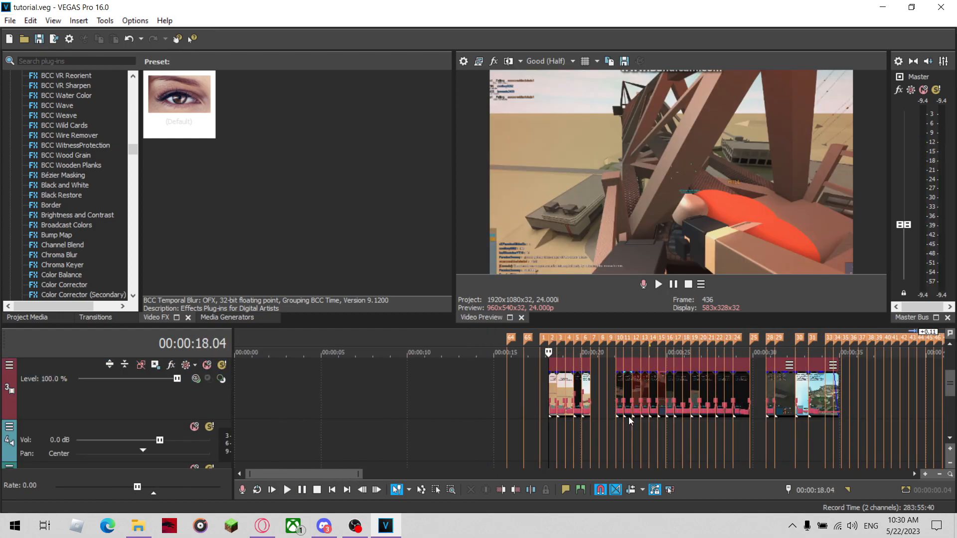
pyautogui.click(572, 383)
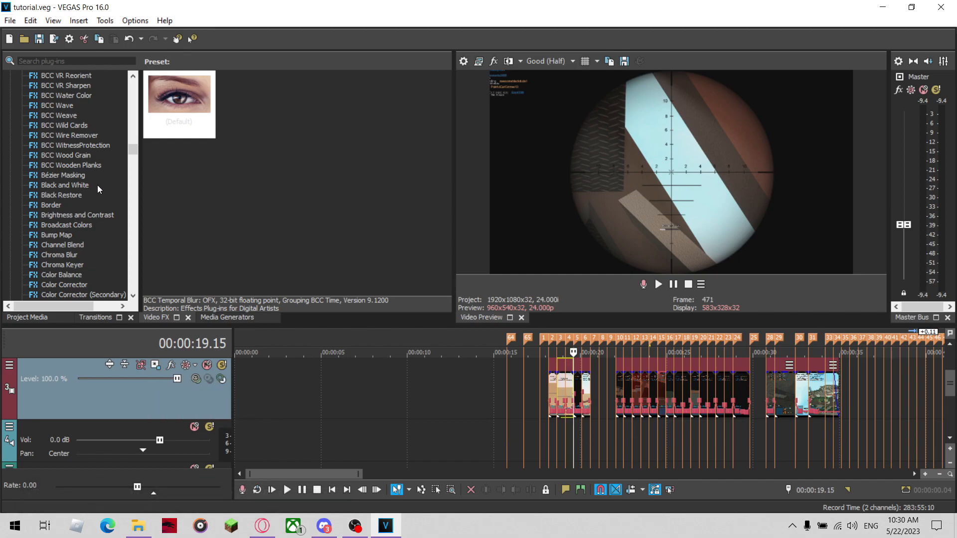
# Apply the S_Shake effect with the kidsgalaxy tilt preset to video track 3 and close its settings.
pyautogui.scroll(-5, 98, 186)
pyautogui.scroll(-3, 85, 244)
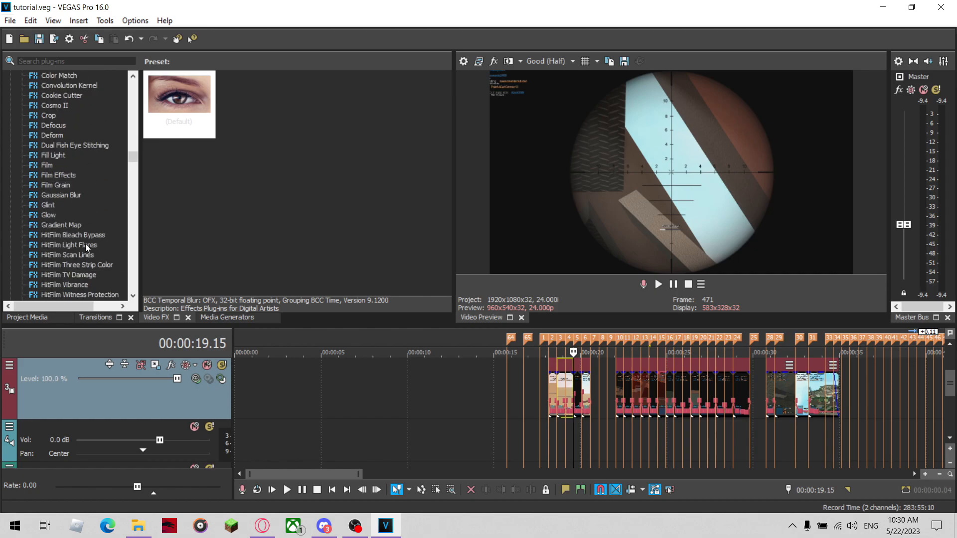
pyautogui.scroll(-15, 85, 244)
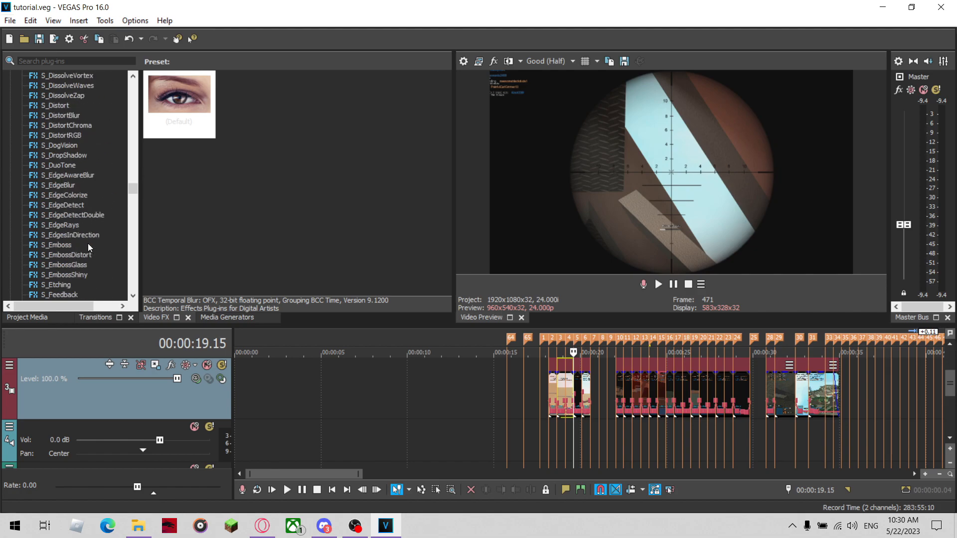
pyautogui.scroll(-18, 87, 240)
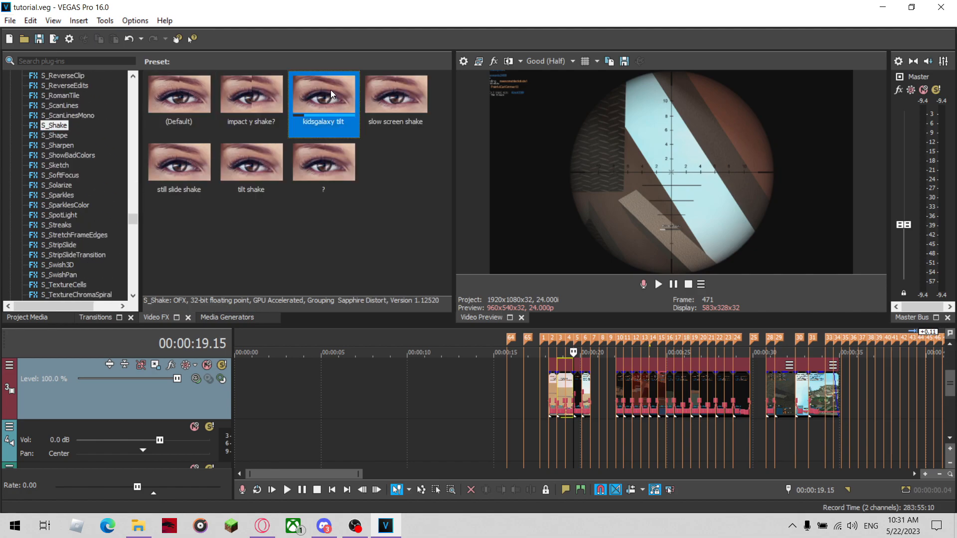
pyautogui.moveTo(331, 91); pyautogui.dragTo(184, 394)
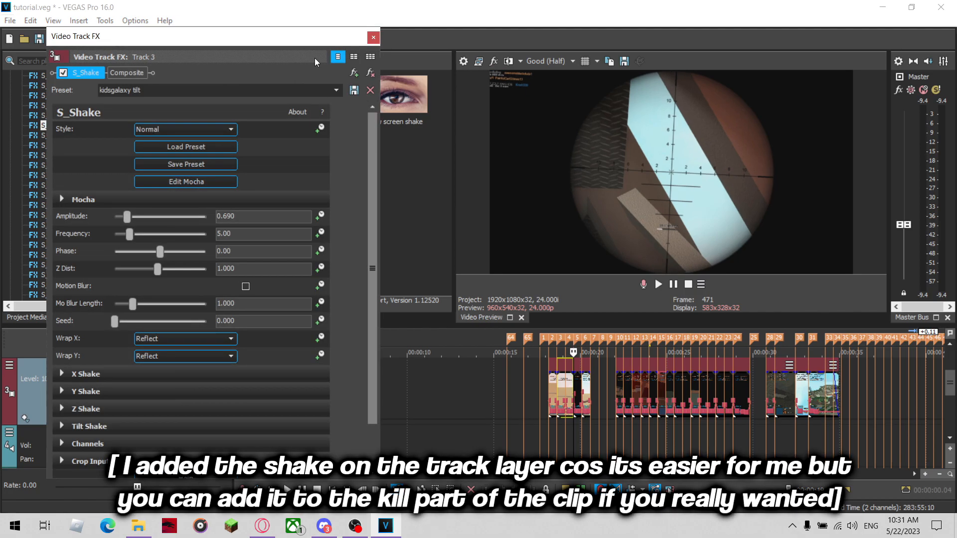
pyautogui.moveTo(314, 41); pyautogui.dragTo(627, 110)
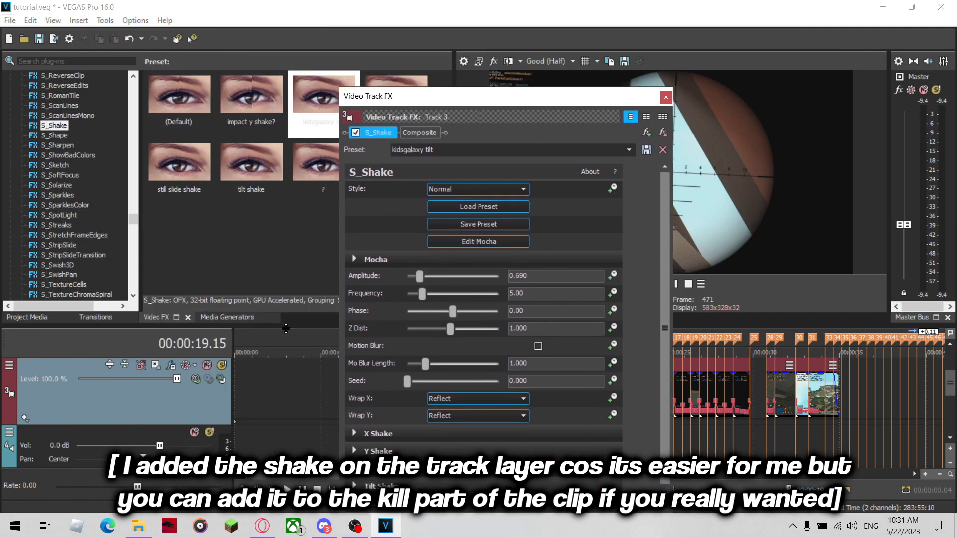
pyautogui.moveTo(576, 138); pyautogui.dragTo(414, 131)
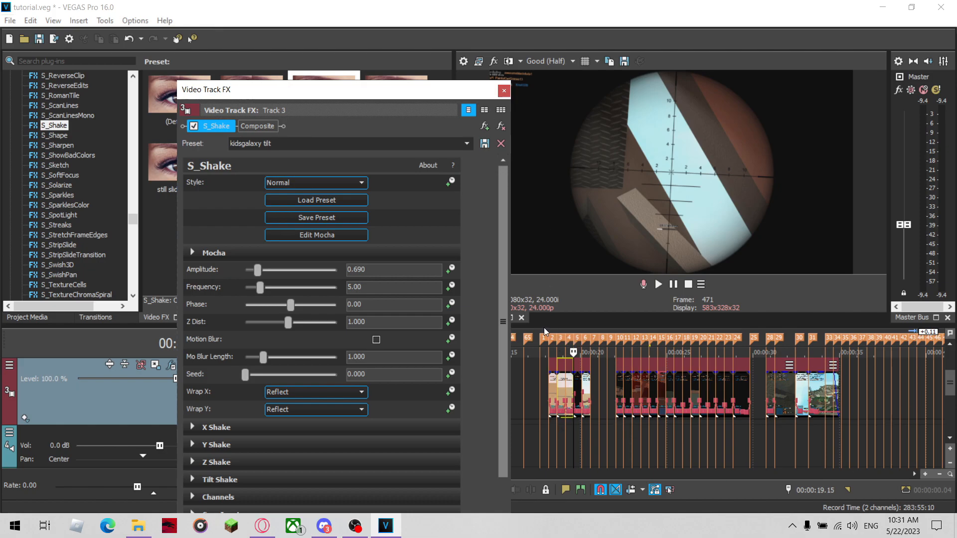
pyautogui.click(504, 91)
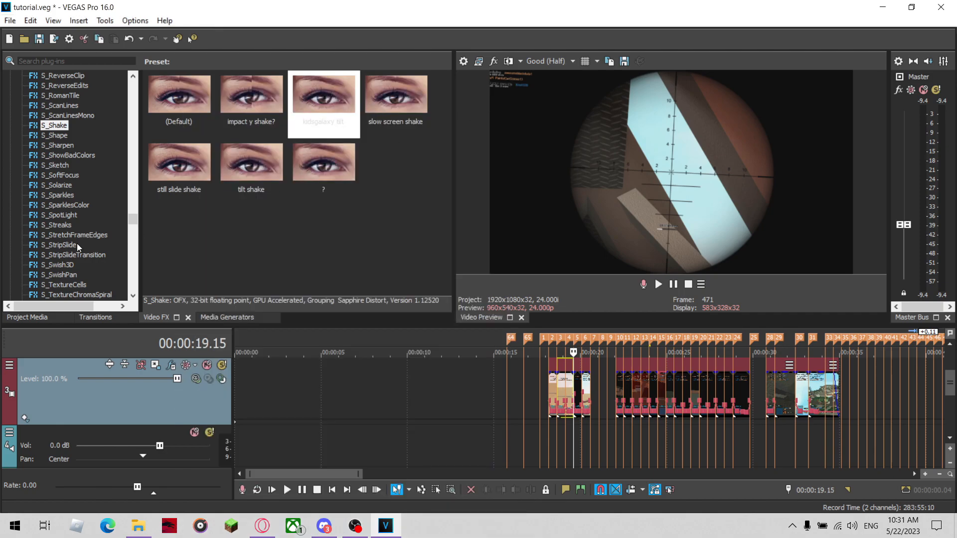
# Add the Levels effect with the Brighten preset to video track 3.
pyautogui.scroll(-15, 59, 235)
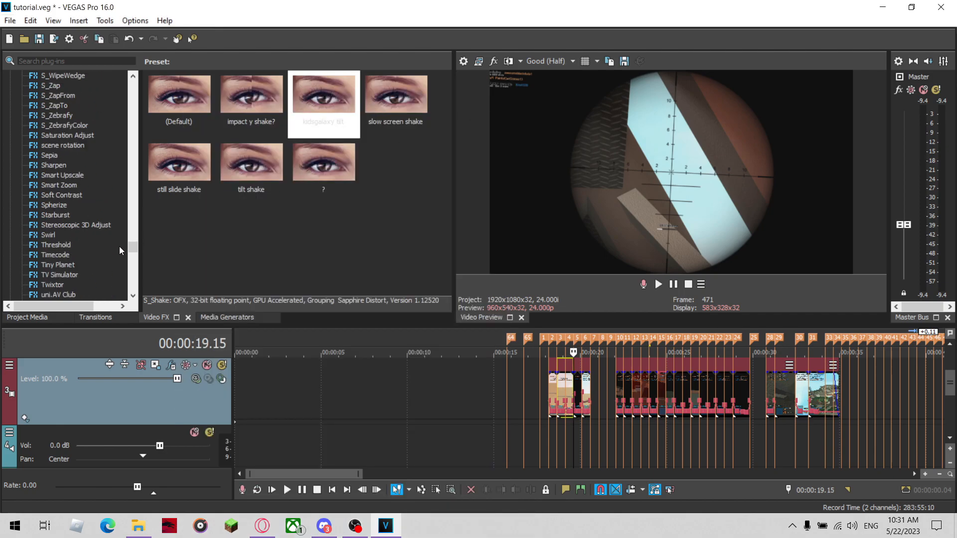
pyautogui.moveTo(137, 246); pyautogui.dragTo(137, 150)
pyautogui.scroll(-5, 103, 177)
pyautogui.click(46, 237)
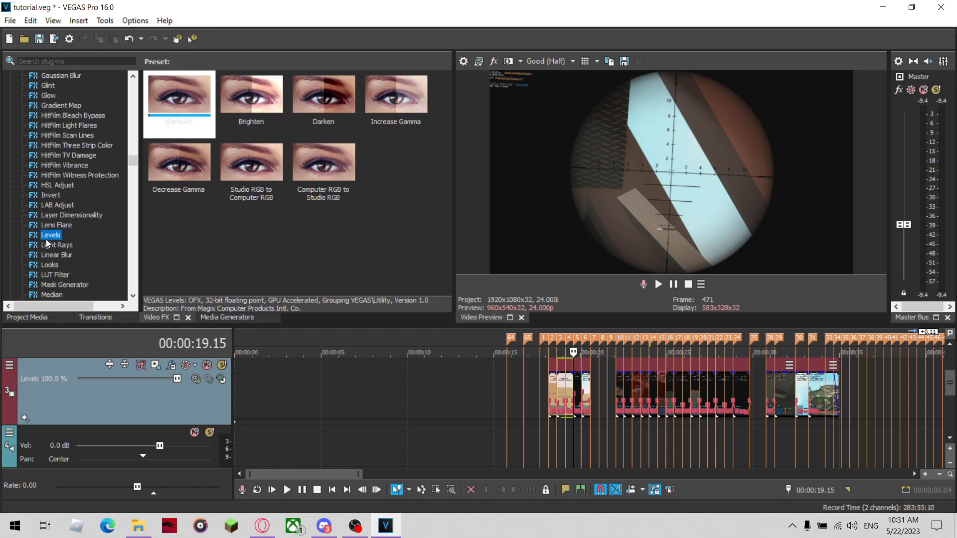
pyautogui.moveTo(273, 92); pyautogui.dragTo(192, 395)
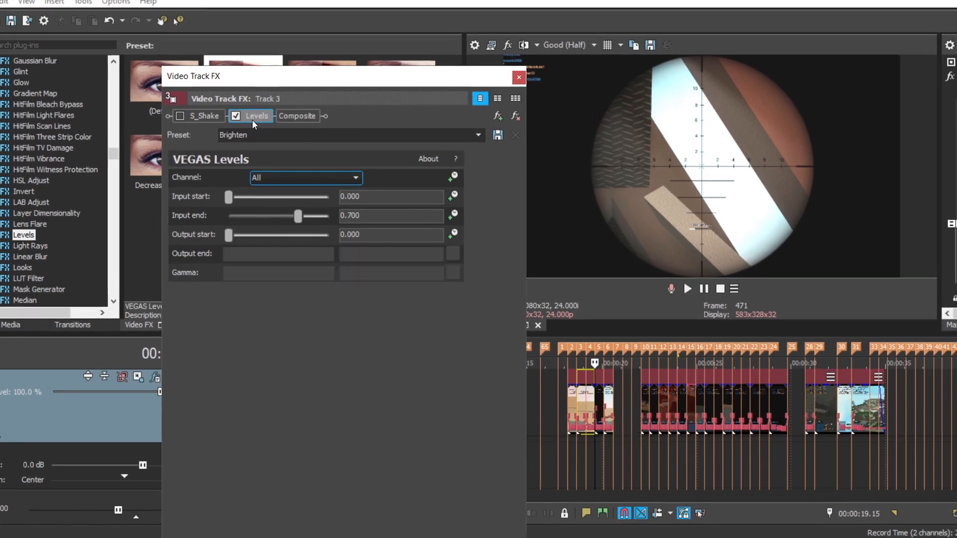
# Compare the brightness at 00:00:19.01 by setting the Levels Input end to 1.000 and back to 0.700.
pyautogui.click(591, 407)
pyautogui.scroll(-2, 573, 405)
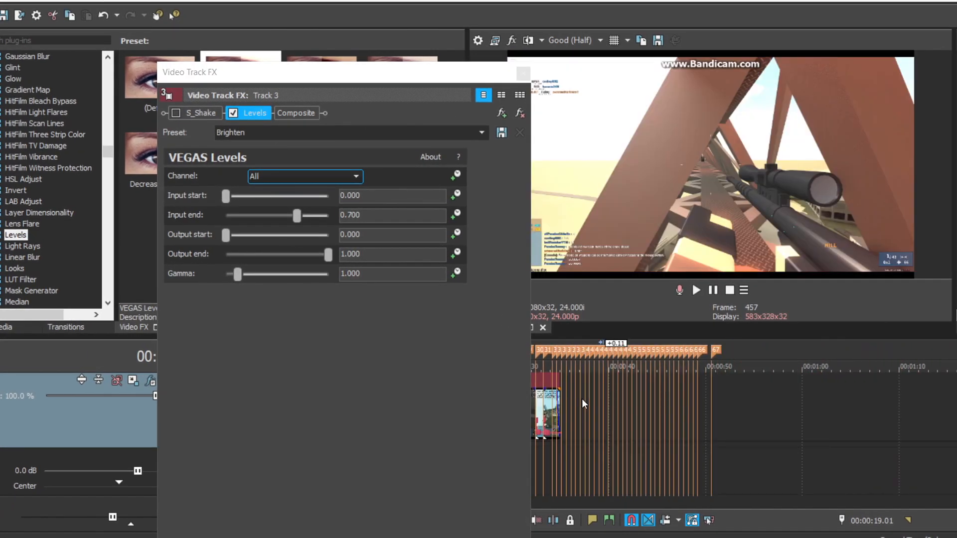
pyautogui.moveTo(297, 216); pyautogui.dragTo(674, 139)
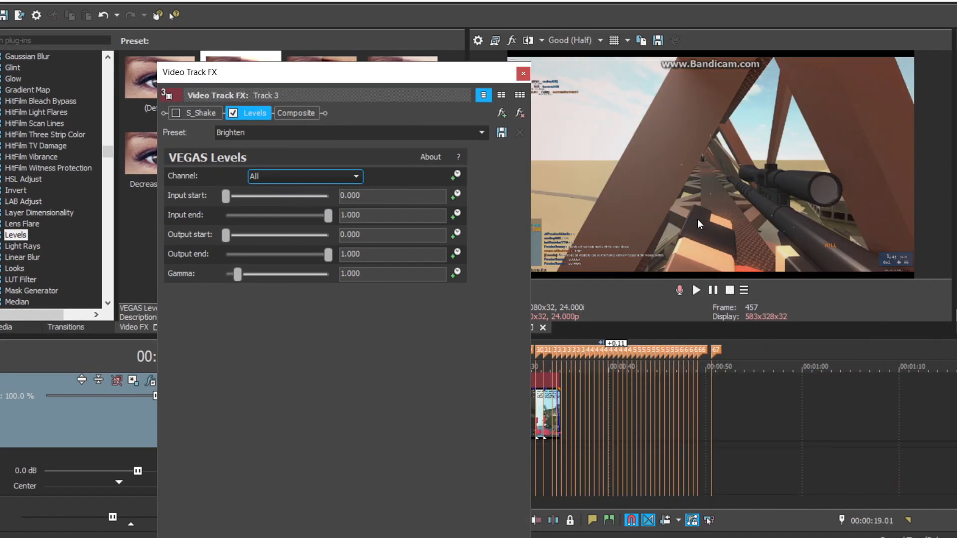
pyautogui.moveTo(328, 215); pyautogui.dragTo(296, 222)
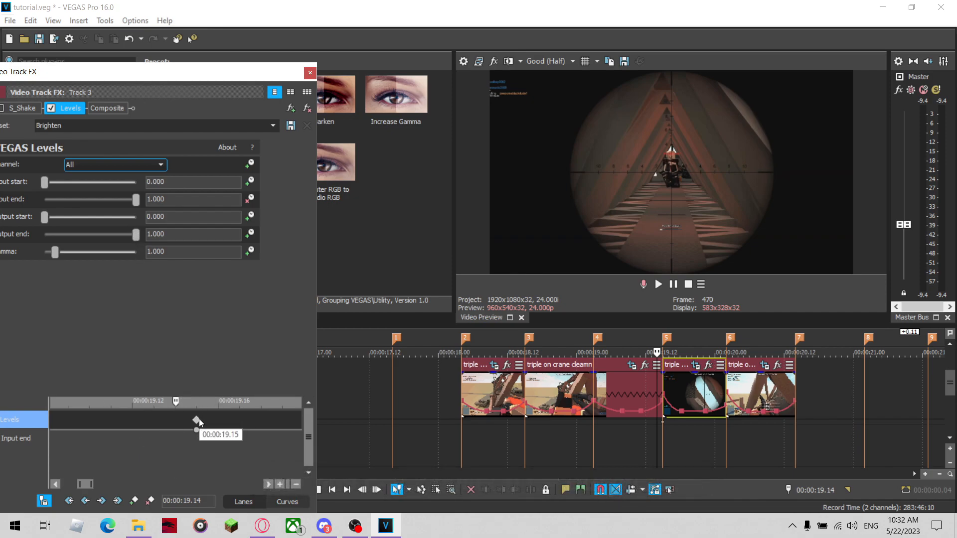
# Move the Levels Input end keyframe to 00:00:19.14 and add another at 00:00:19.15 with a value of 0.7.
pyautogui.moveTo(197, 420); pyautogui.dragTo(175, 423)
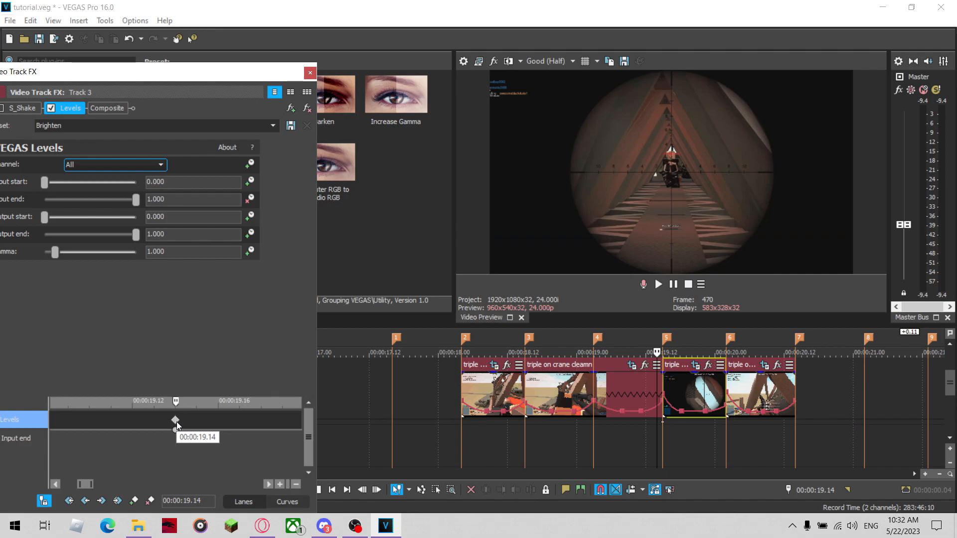
pyautogui.press('Right')
pyautogui.doubleClick(172, 199)
pyautogui.write('.')
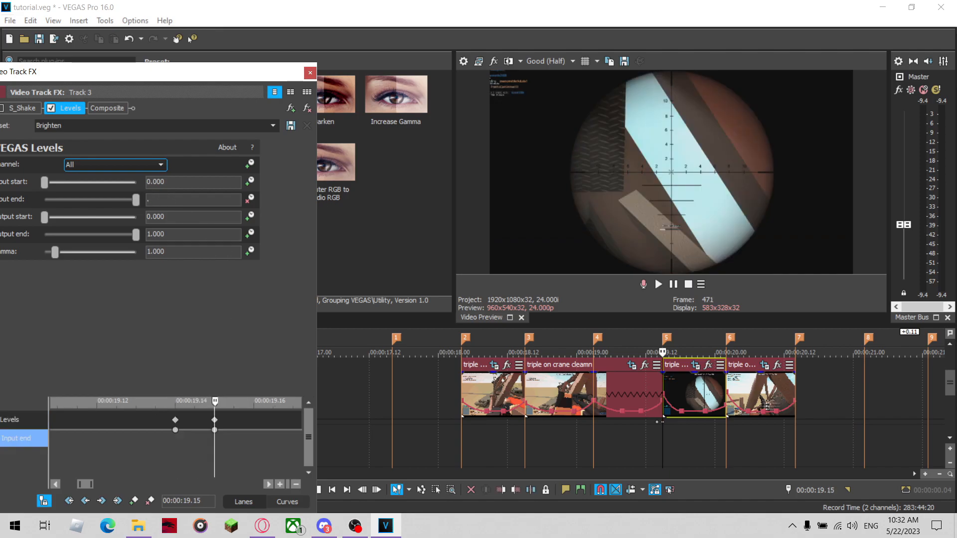
pyautogui.write('7')
pyautogui.press('Return')
pyautogui.click(216, 420)
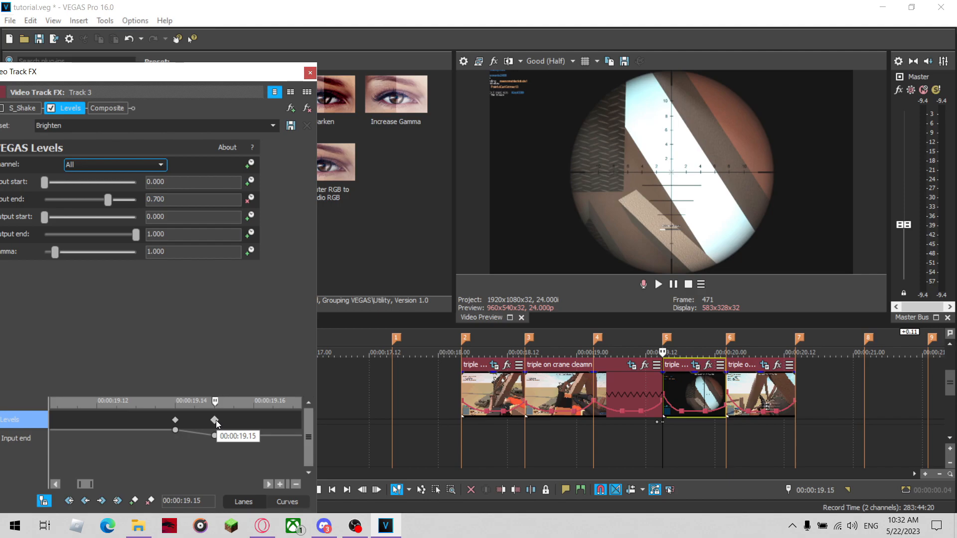
# Add a Levels Input end keyframe of 1.000 at 00:00:19.23 to end the brightness flash.
pyautogui.scroll(-5, 250, 439)
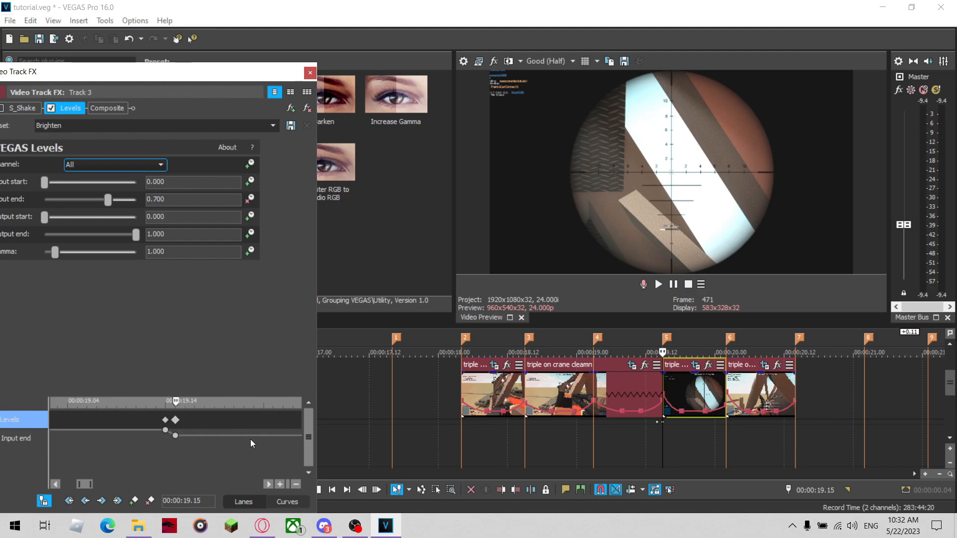
pyautogui.press('space')
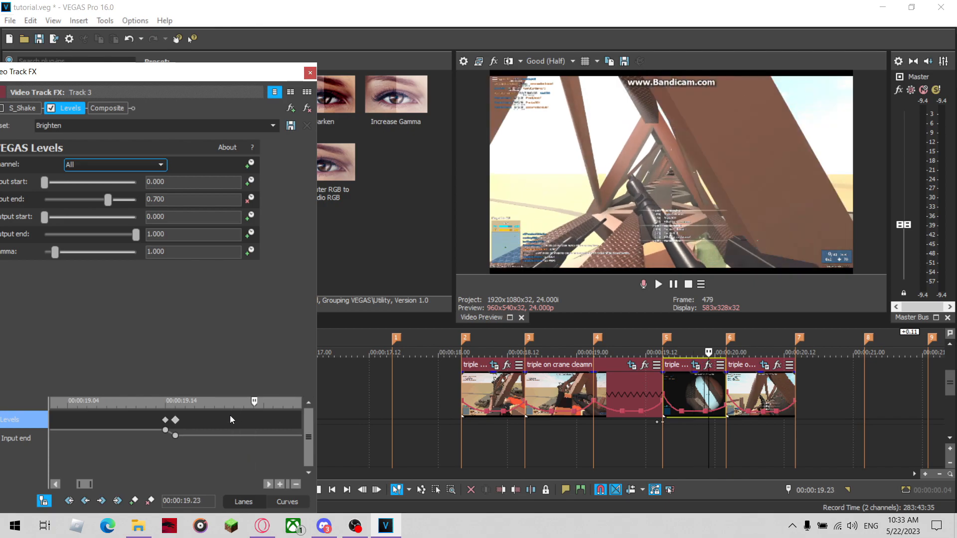
pyautogui.moveTo(109, 199); pyautogui.dragTo(211, 288)
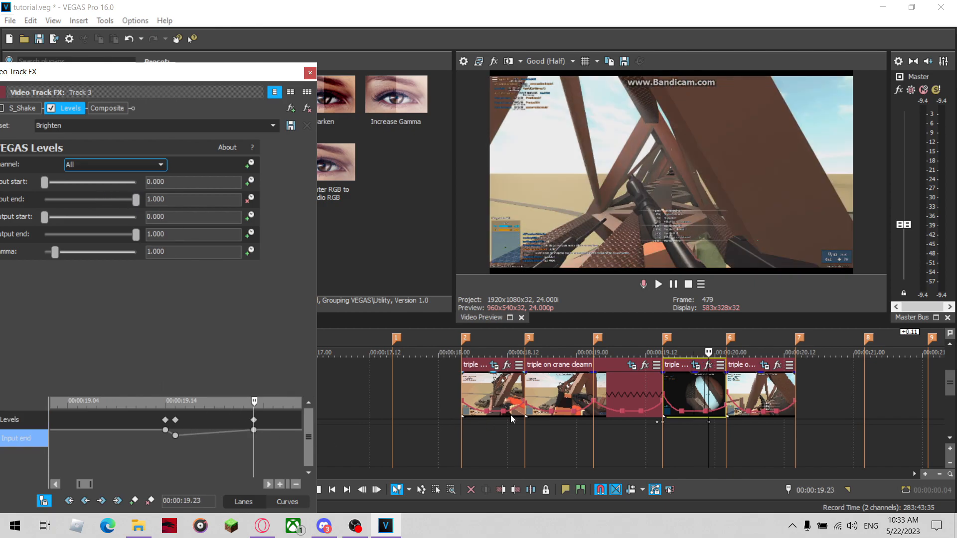
# Play back the brightness flash from just before marker 5.
pyautogui.click(651, 389)
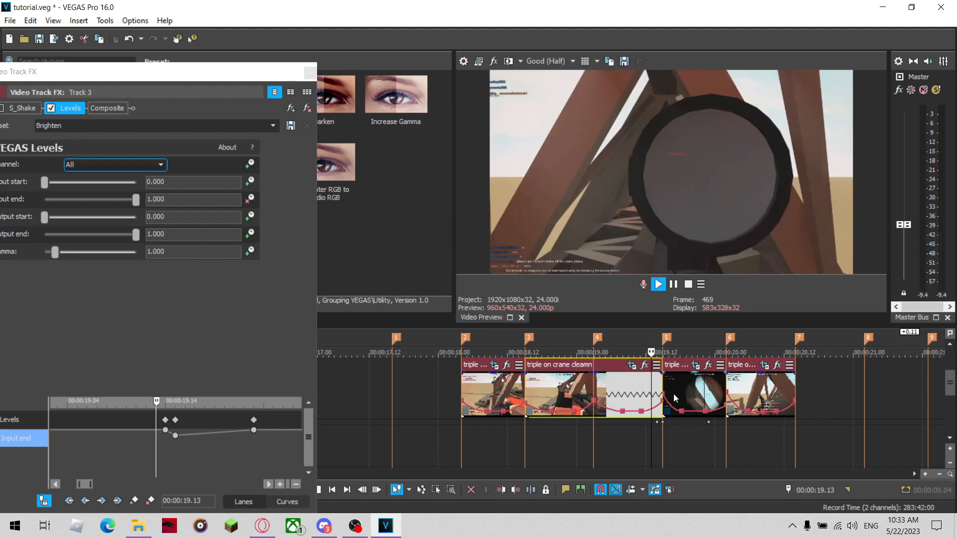
pyautogui.press('space')
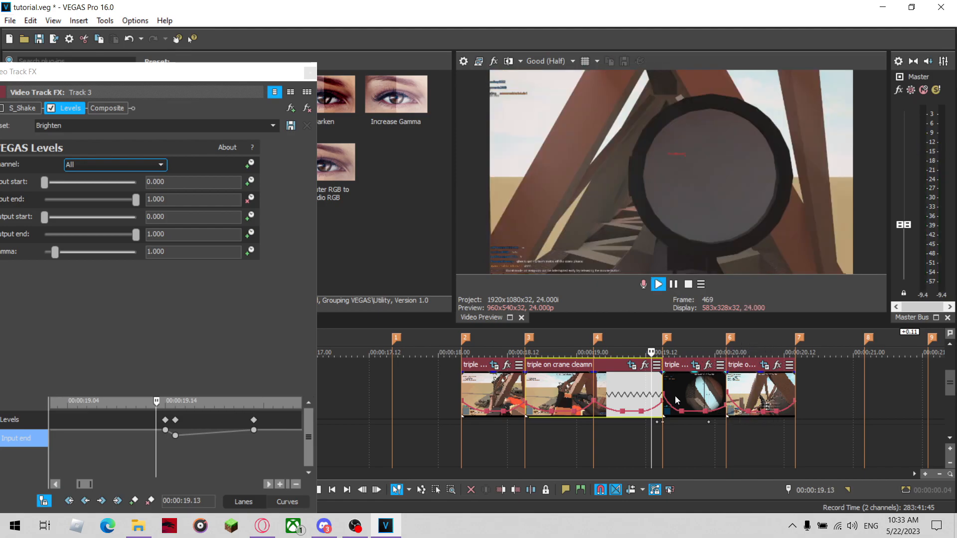
pyautogui.press('space')
# Turn on S_Shake for track 3 and animate its Amplitude with the playhead at 00:00:19.15.
pyautogui.click(667, 386)
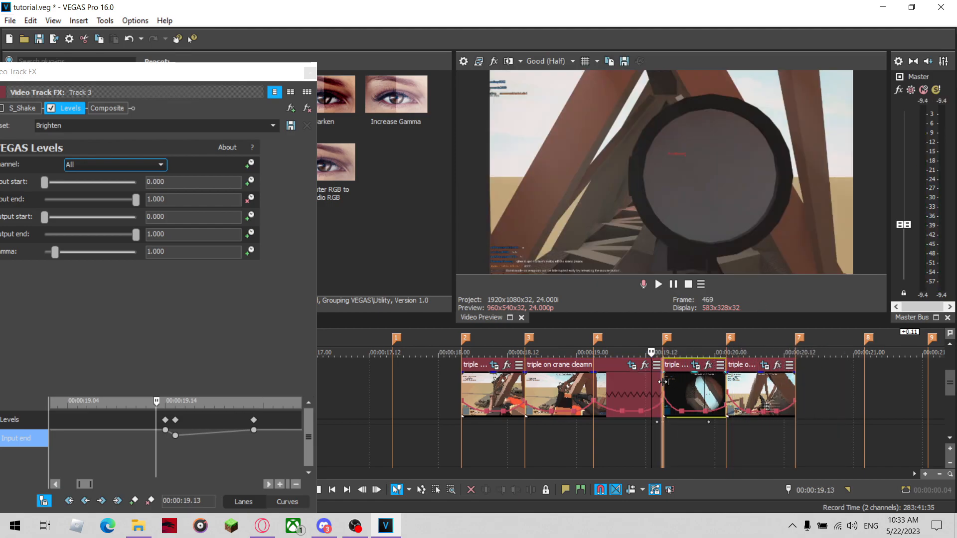
pyautogui.click(25, 108)
pyautogui.moveTo(146, 73); pyautogui.dragTo(200, 53)
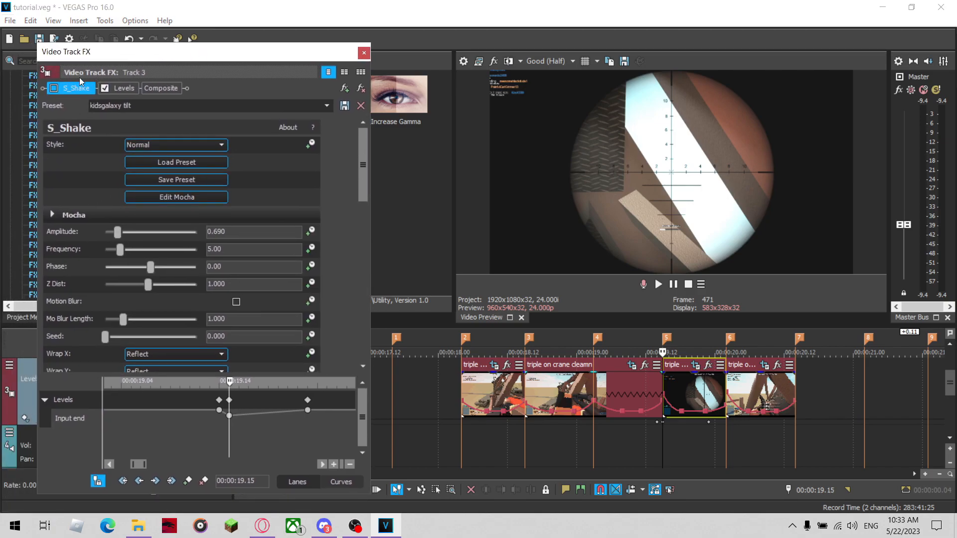
pyautogui.click(314, 231)
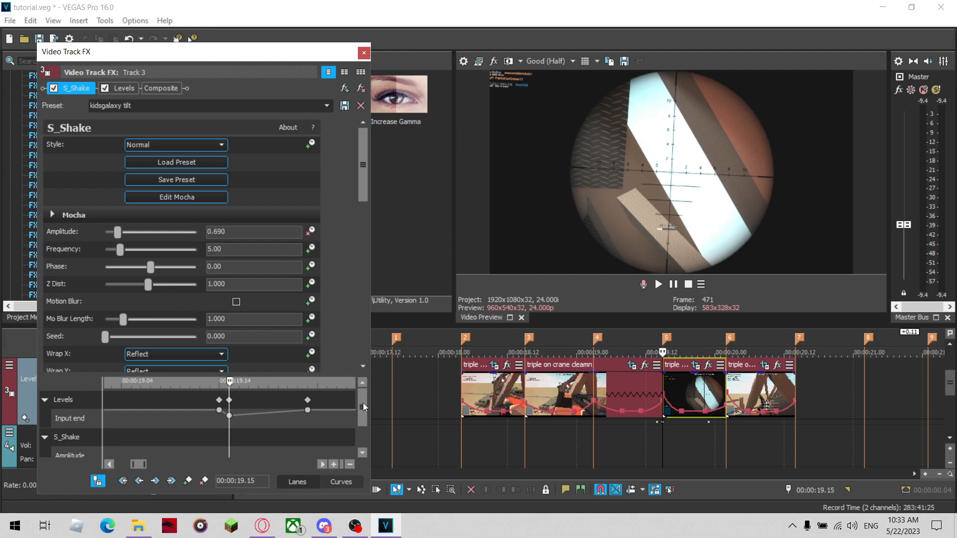
# Delete the S_Shake Amplitude's starting keyframe and place a keyframe at 00:00:19.15.
pyautogui.rightClick(105, 445)
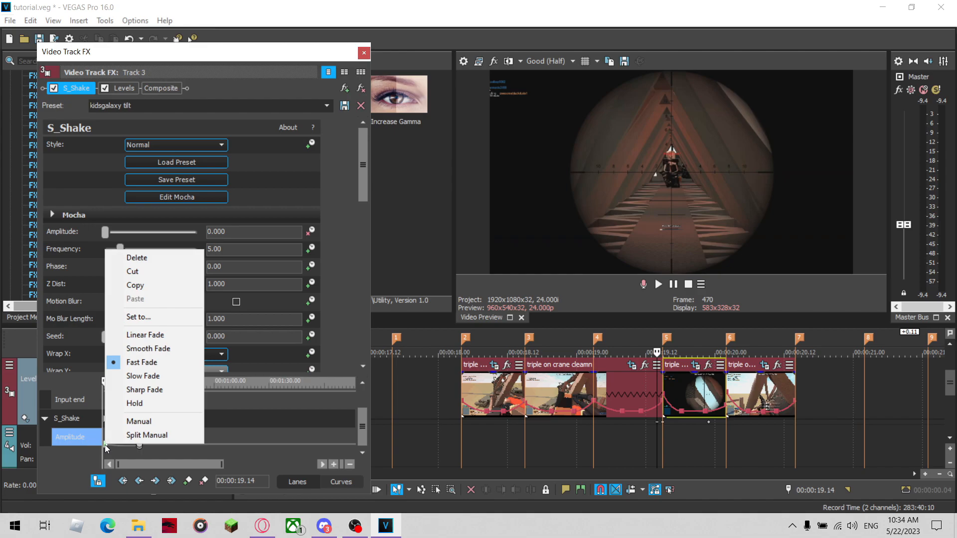
pyautogui.click(133, 258)
pyautogui.scroll(5, 195, 427)
pyautogui.scroll(-5, 203, 421)
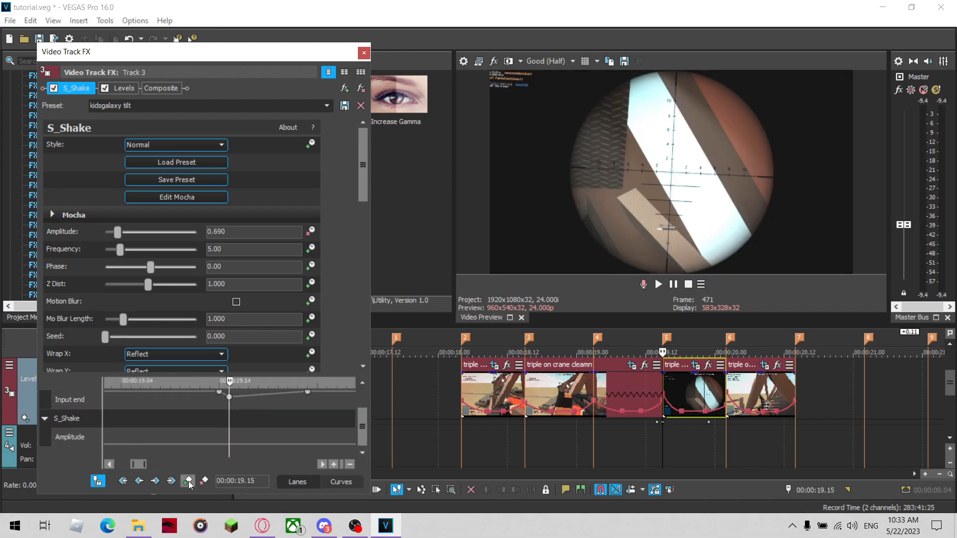
pyautogui.click(230, 418)
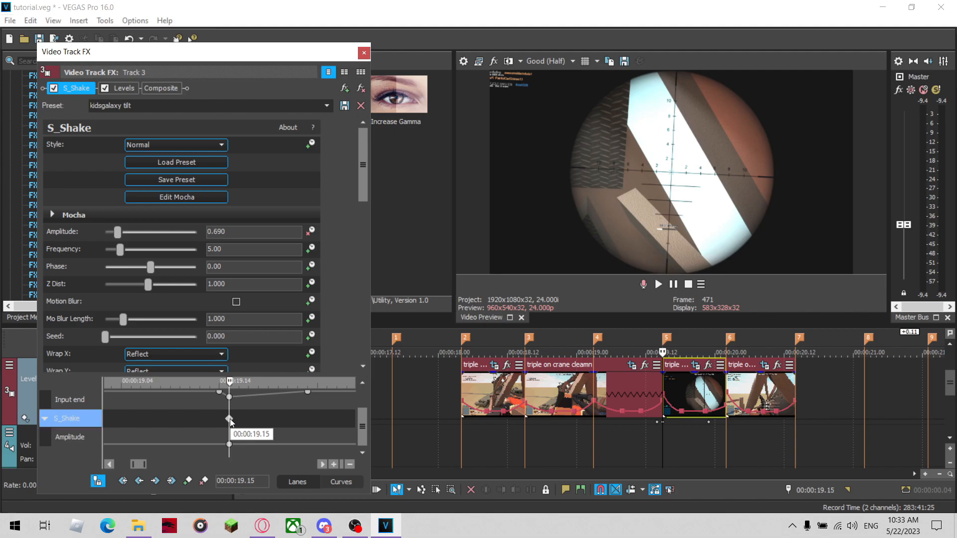
# Add an S_Shake Amplitude keyframe of 0 at 00:00:19.14, one frame before the shake begins, and return to 00:00:19.15.
pyautogui.press('Left')
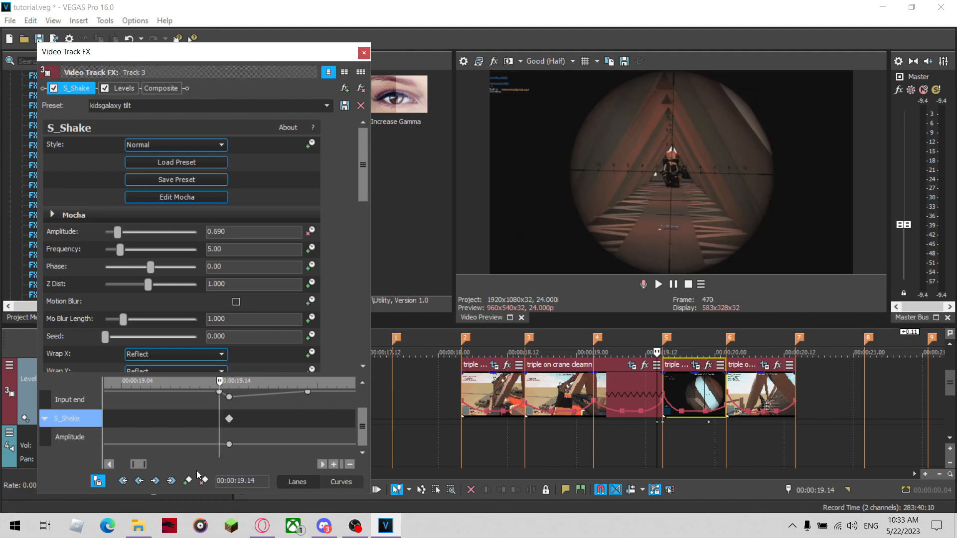
pyautogui.moveTo(117, 234); pyautogui.dragTo(1, 281)
pyautogui.press('Right')
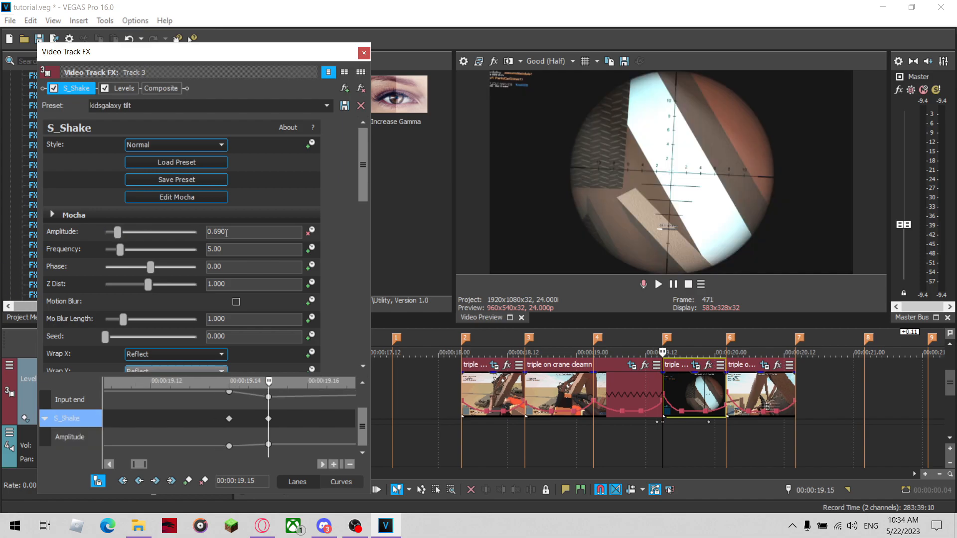
# Add an S_Shake Amplitude keyframe of 0 at 00:00:20.03 to fade the shake out.
pyautogui.scroll(-3, 295, 435)
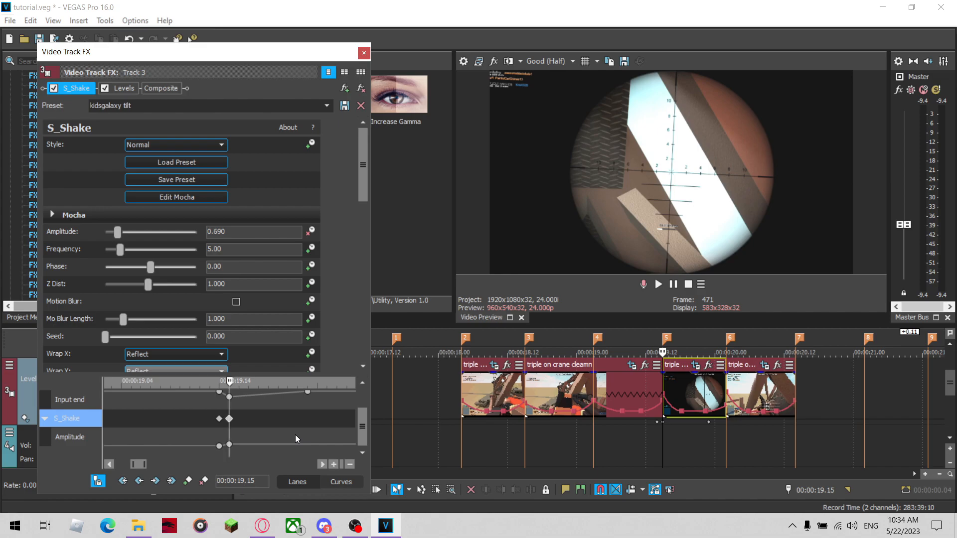
pyautogui.press('space')
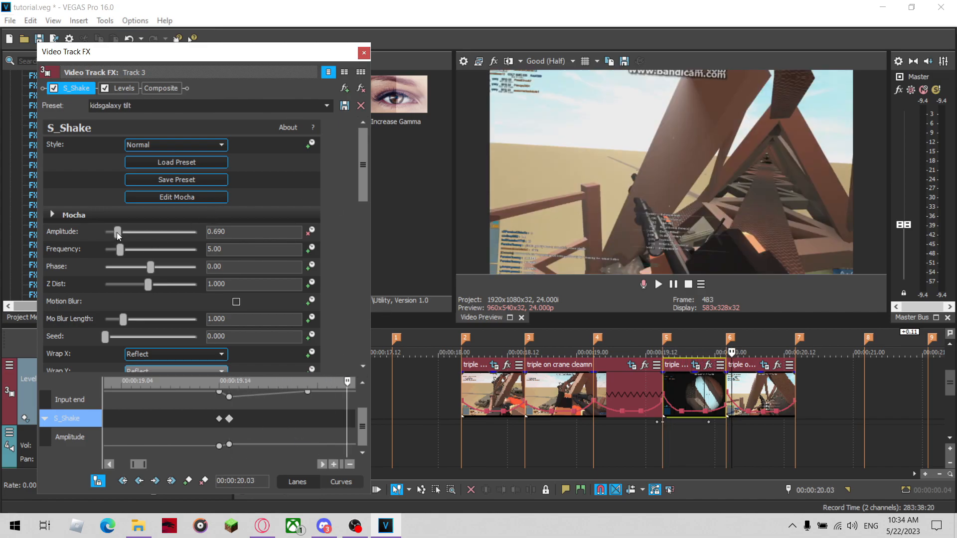
pyautogui.moveTo(117, 232); pyautogui.dragTo(104, 232)
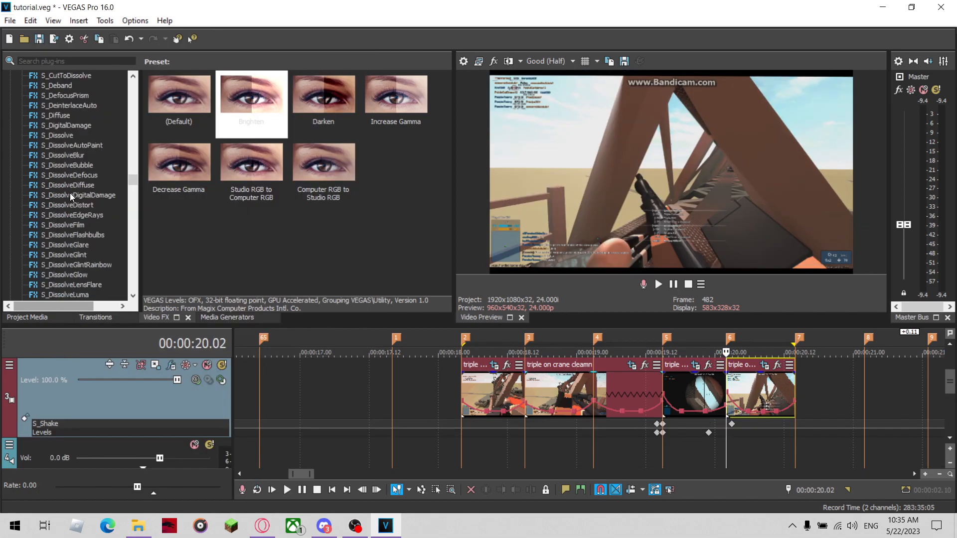
# Move the S_Shake Amplitude keyframe of track 3 from 00:00:20.03 to 00:00:20.02, where the next clip starts.
pyautogui.scroll(-20, 71, 197)
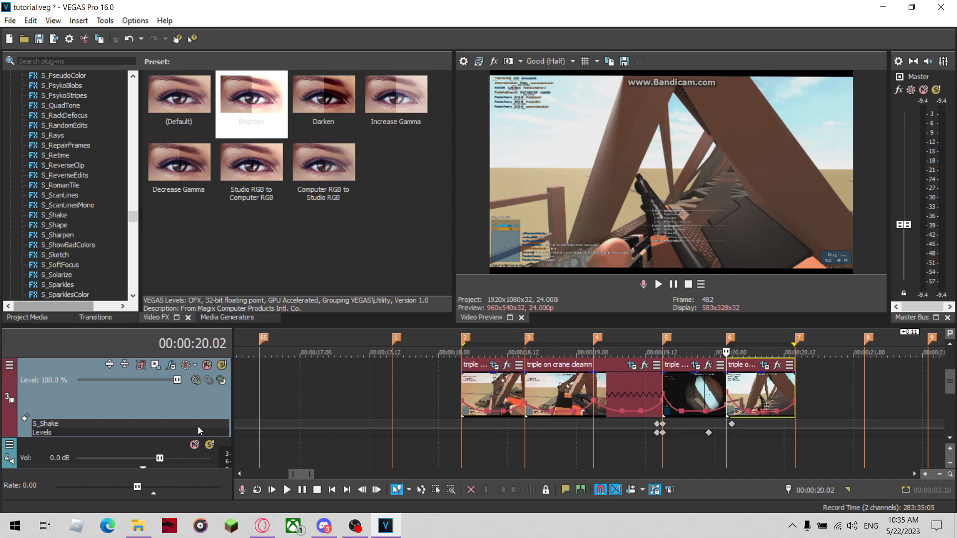
pyautogui.click(164, 428)
pyautogui.scroll(12, 210, 436)
pyautogui.scroll(-3, 271, 407)
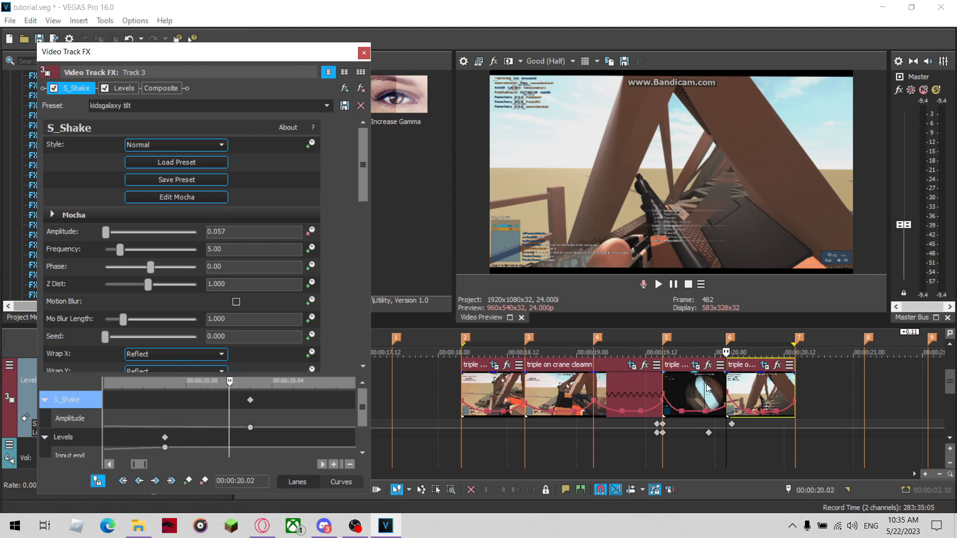
pyautogui.moveTo(249, 399); pyautogui.dragTo(237, 402)
pyautogui.scroll(-5, 235, 402)
pyautogui.scroll(5, 232, 401)
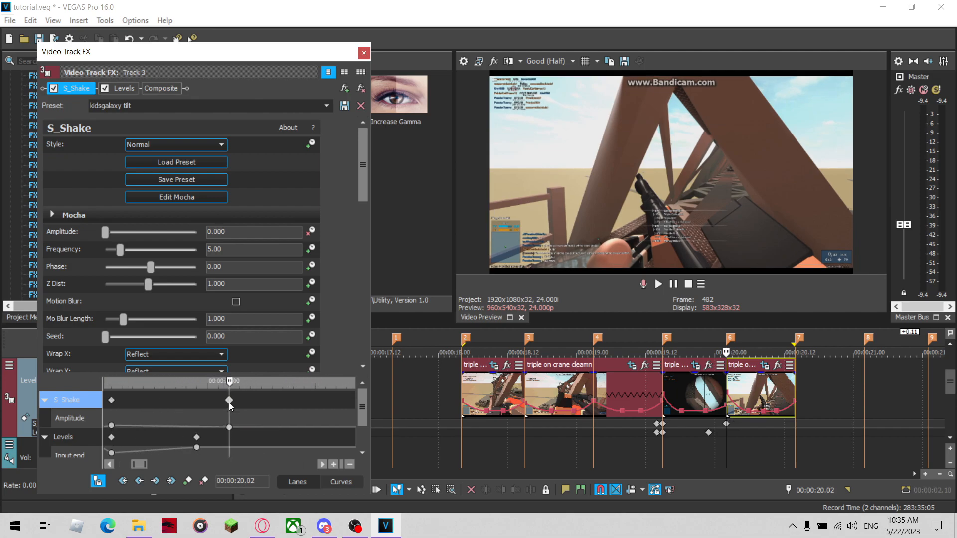
# Add an S_Shake Amplitude keyframe of 0.4 at 00:00:20.03 on track 3.
pyautogui.press('Right')
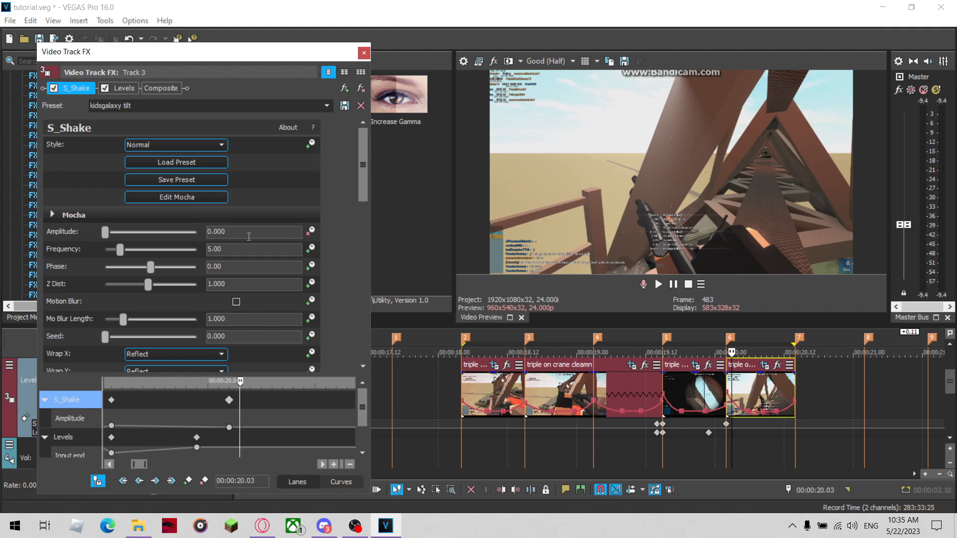
pyautogui.click(248, 232)
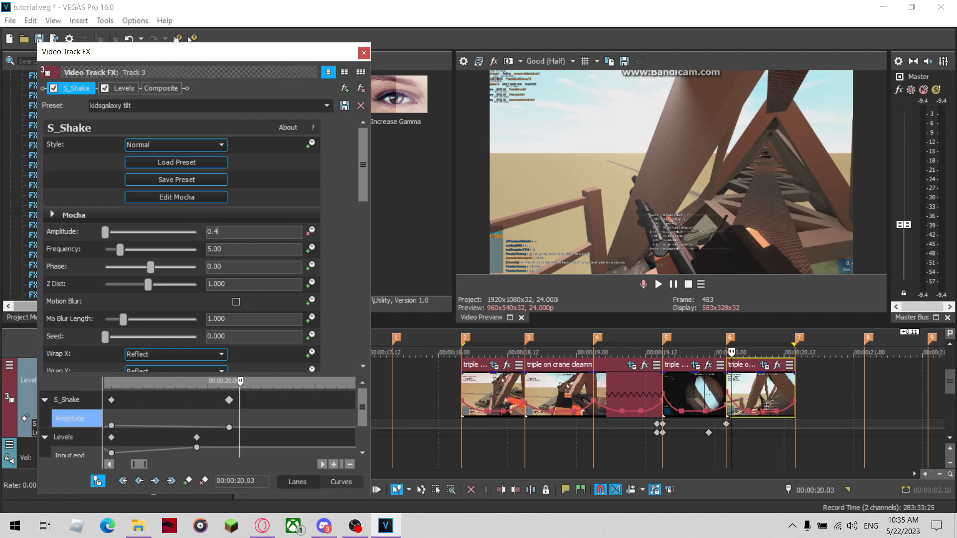
pyautogui.write('0.4')
pyautogui.press('Return')
pyautogui.click(232, 407)
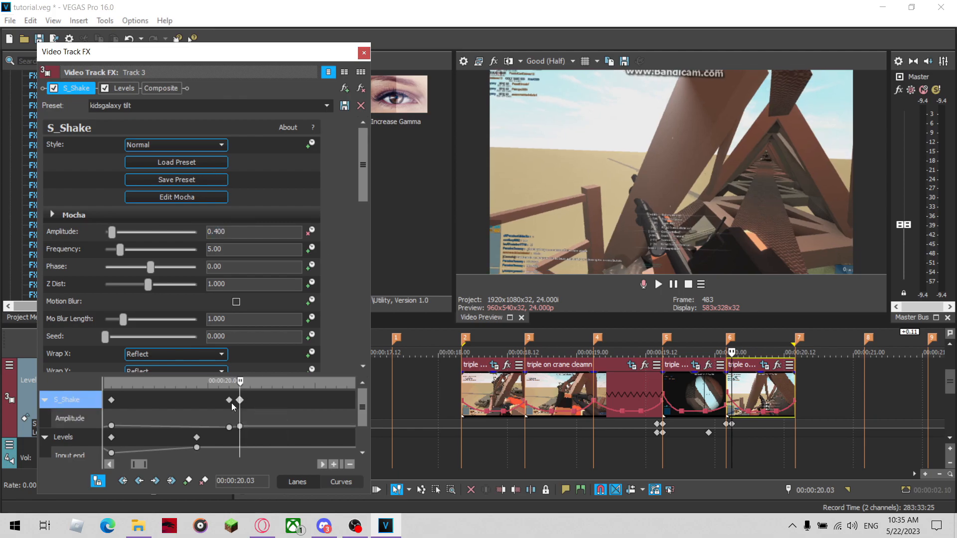
# Add an S_Shake Amplitude keyframe of 0 at 00:00:20.11 to end the second shake.
pyautogui.press('Right')
pyautogui.press('Right')
pyautogui.press('Right')
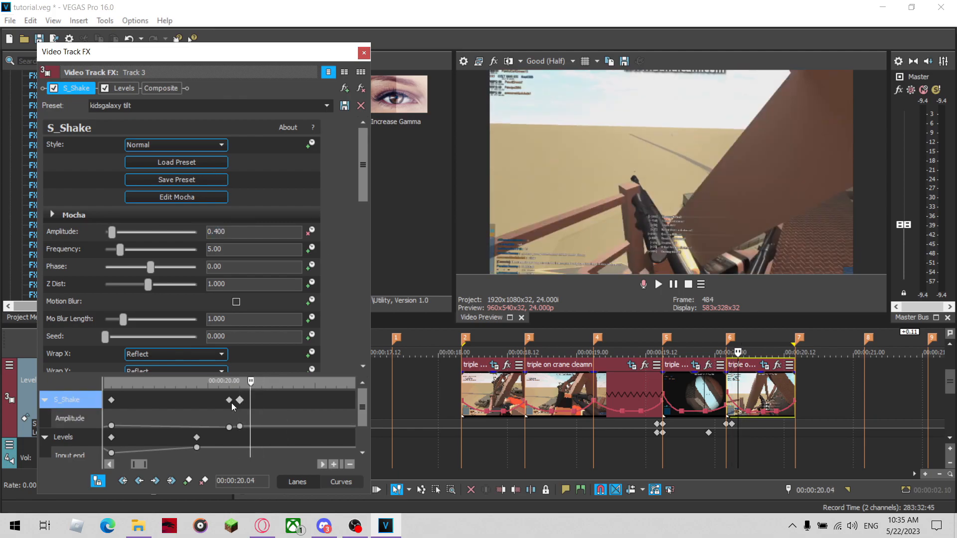
pyautogui.press('Right')
pyautogui.press('Right')
pyautogui.press('Right')
pyautogui.press('Right')
pyautogui.press('Right')
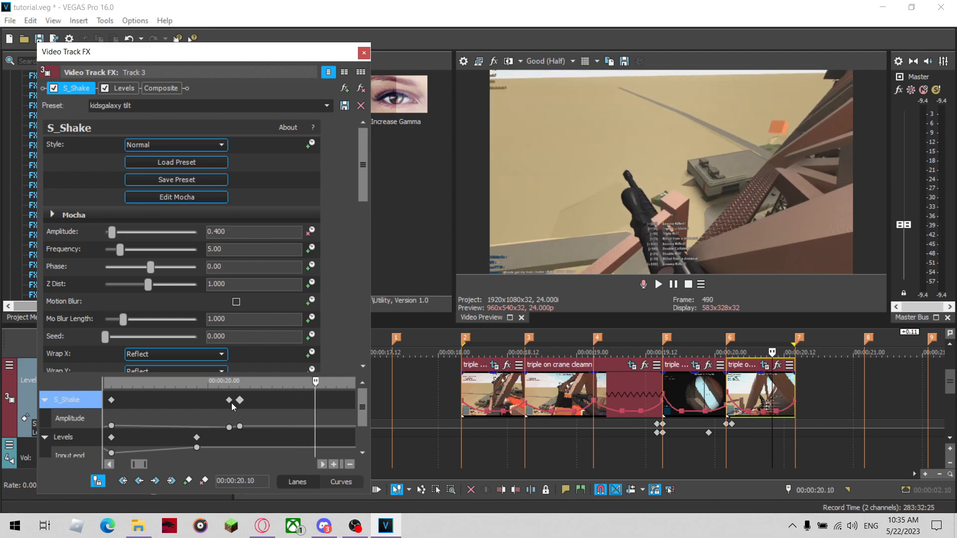
pyautogui.moveTo(112, 231); pyautogui.dragTo(104, 231)
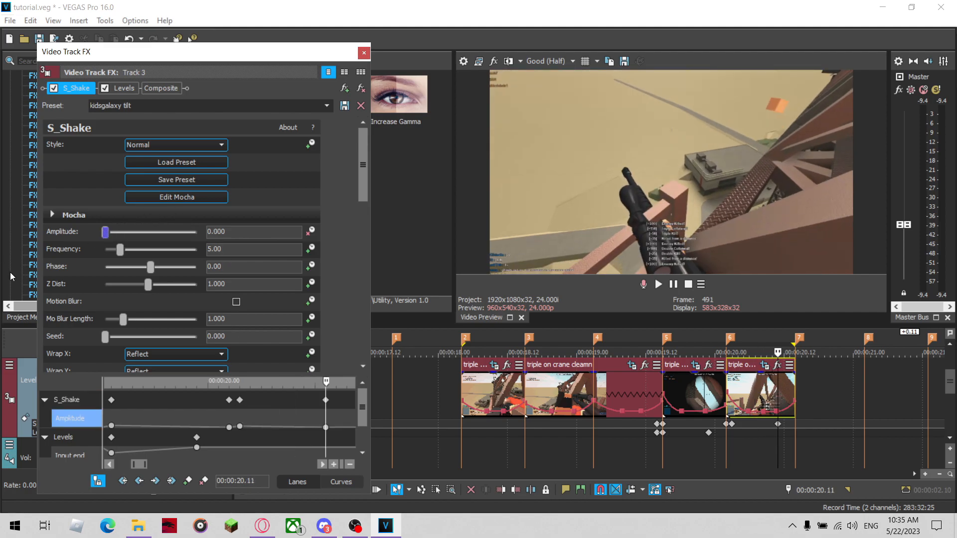
# Play back the crane clips from 00:00:19.10 to check both track shakes.
pyautogui.click(634, 400)
pyautogui.press('space')
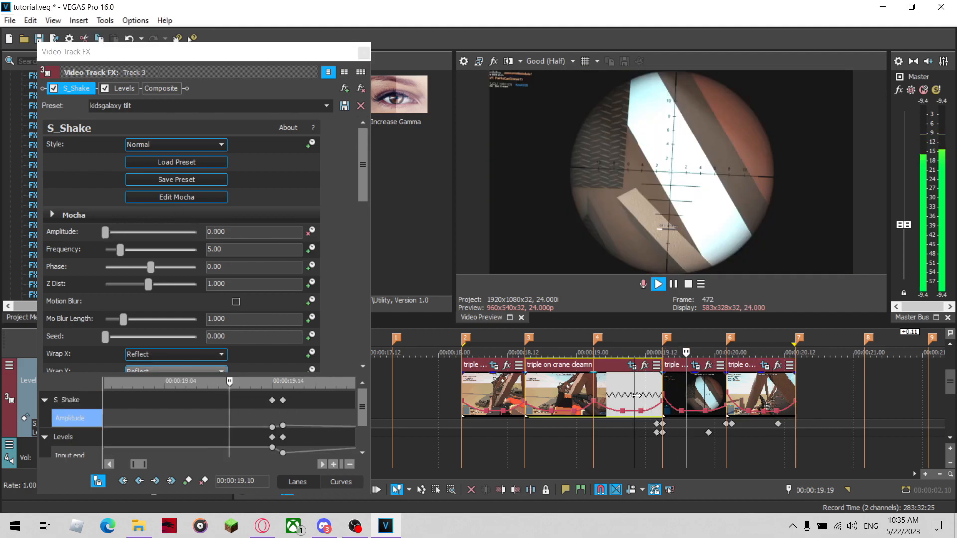
pyautogui.press('space')
pyautogui.press('space')
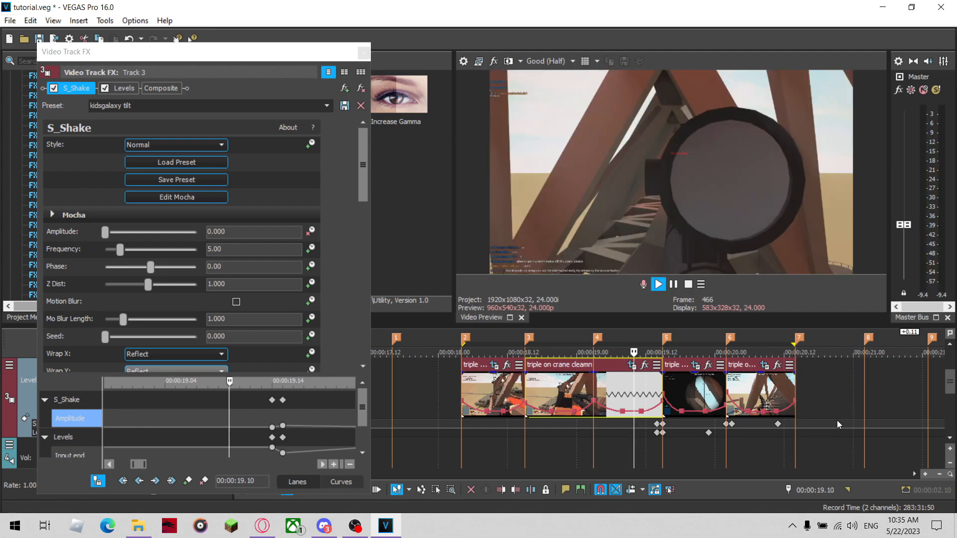
pyautogui.press('space')
pyautogui.scroll(-4, 564, 395)
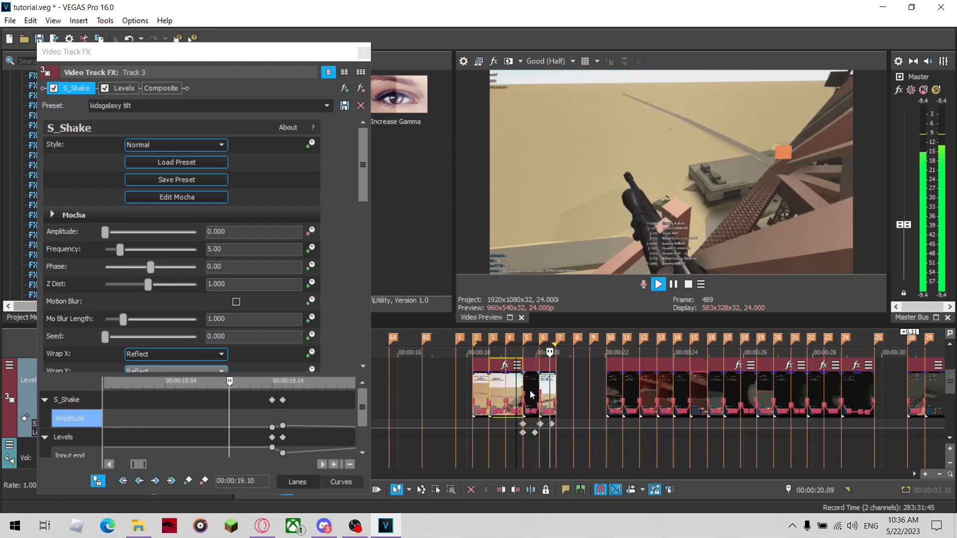
pyautogui.press('space')
# Review the clips starting at 00:00:22.01 and 00:00:19.15, then play through the montage's shake and flash keyframes.
pyautogui.click(606, 386)
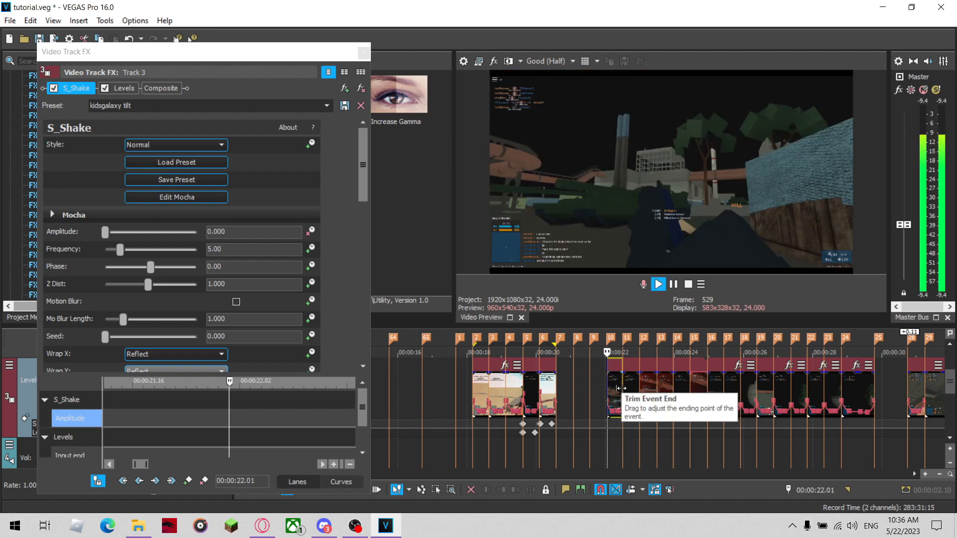
pyautogui.click(525, 381)
pyautogui.scroll(5, 563, 390)
pyautogui.scroll(-6, 640, 379)
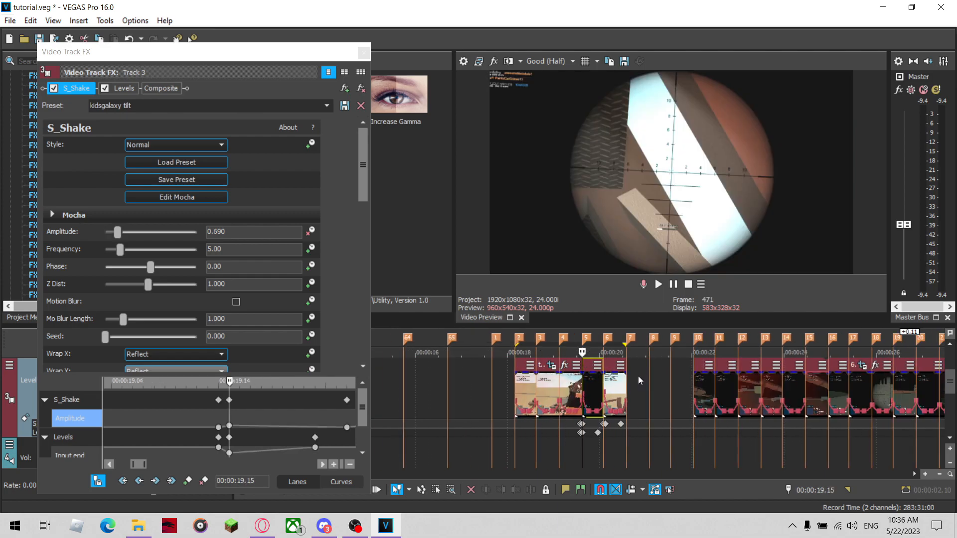
pyautogui.scroll(3, 696, 379)
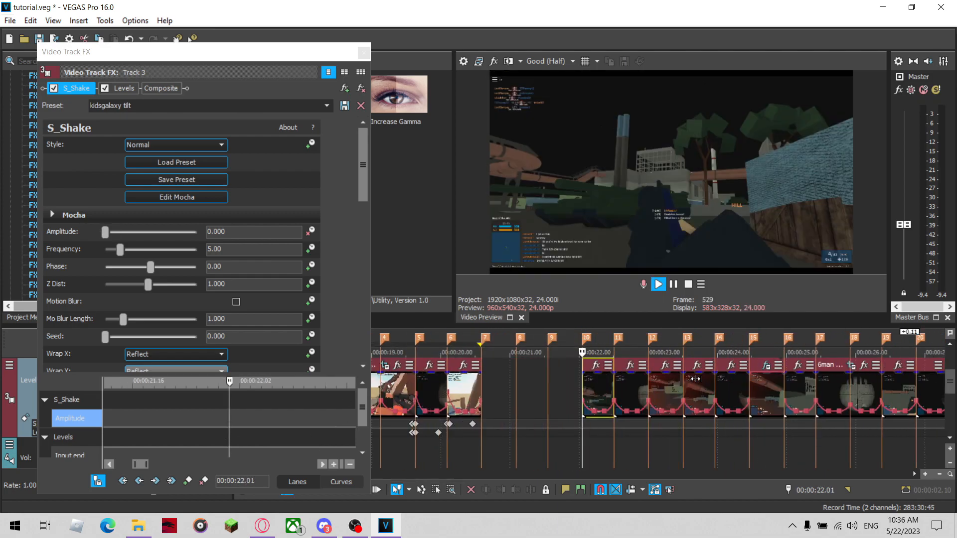
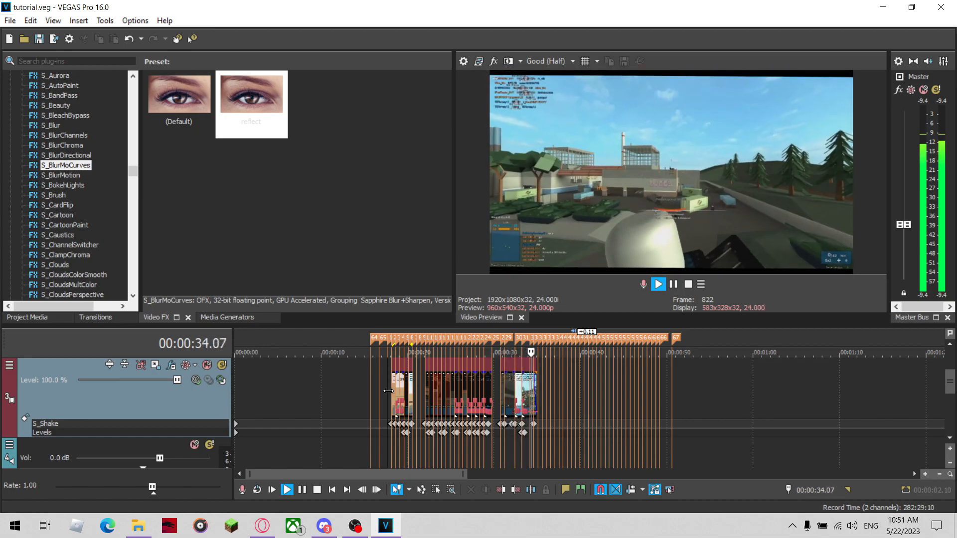
pyautogui.press('space')
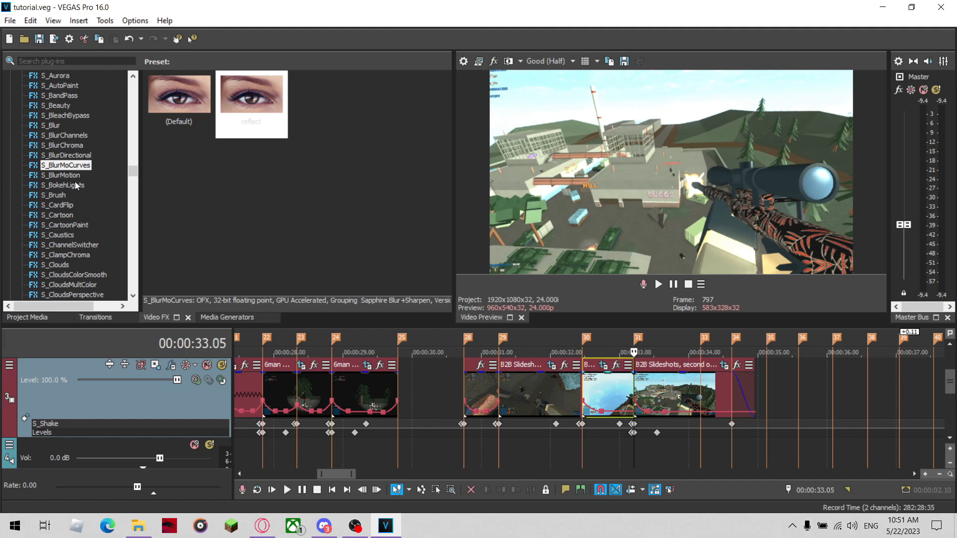
# Remove the wrongly chosen S_Shake from the B2B Slideshots clip at 00:00:33.05 and apply the "impact y shake?" preset instead.
pyautogui.scroll(-10, 80, 187)
pyautogui.scroll(-20, 80, 187)
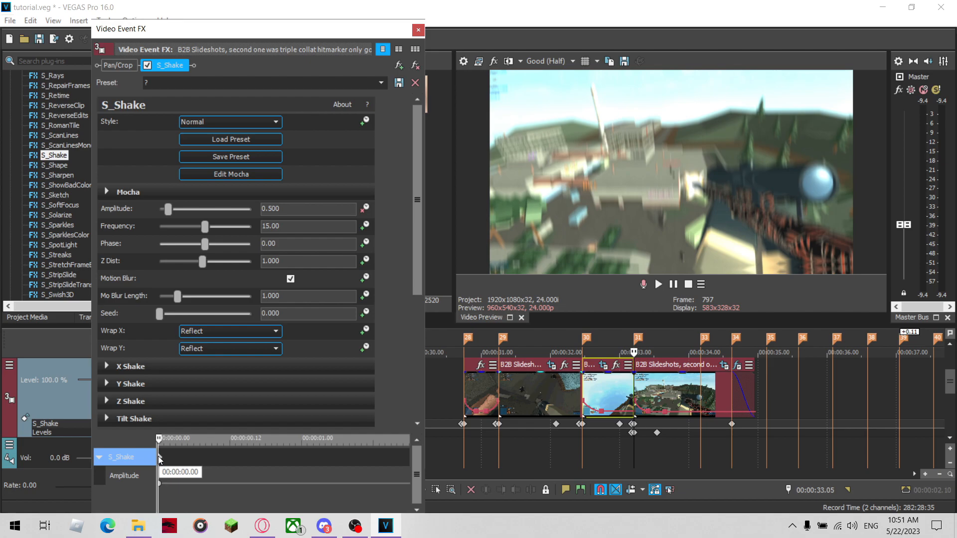
pyautogui.click(415, 65)
pyautogui.click(418, 30)
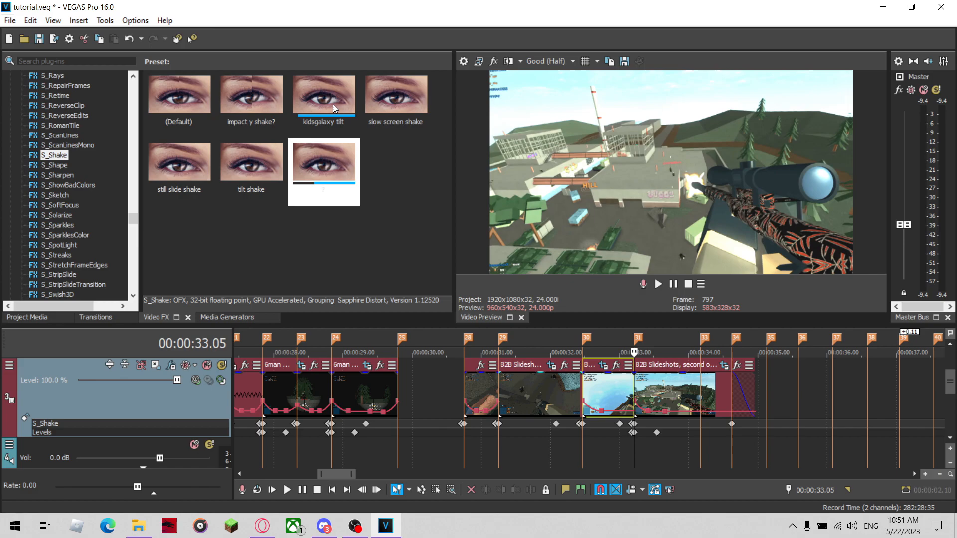
pyautogui.moveTo(259, 94); pyautogui.dragTo(669, 381)
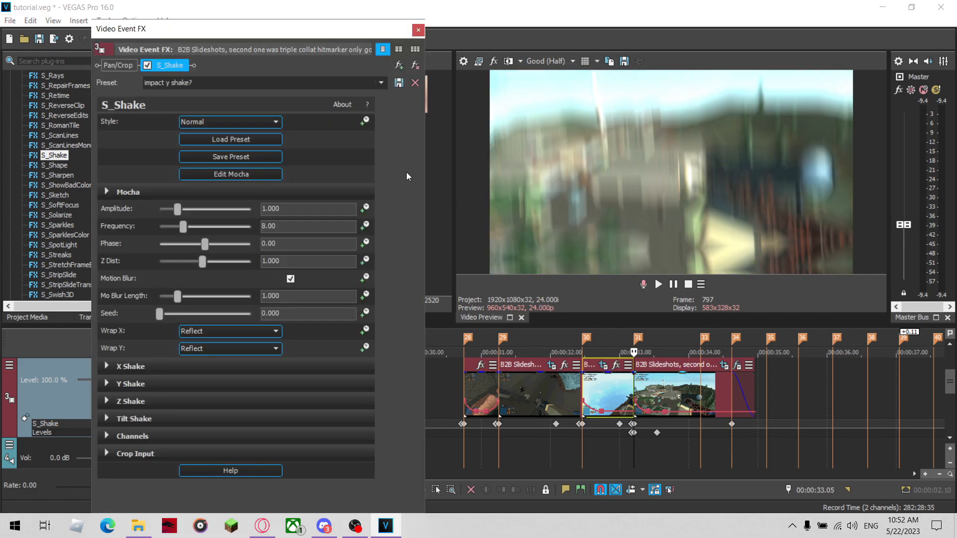
# Animate the B2B Slideshots clip's S_Shake Amplitude, keyframing it down to 0 a few frames after the clip's start.
pyautogui.click(363, 209)
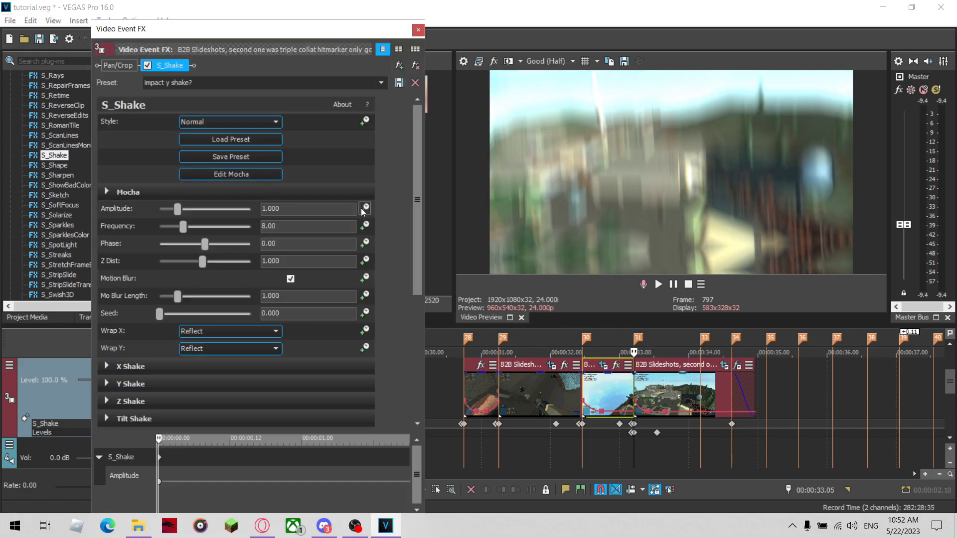
pyautogui.click(159, 458)
pyautogui.press('Right')
pyautogui.press('Right')
pyautogui.press('Right')
pyautogui.press('Right')
pyautogui.press('Right')
pyautogui.press('Right')
pyautogui.press('Right')
pyautogui.press('Right')
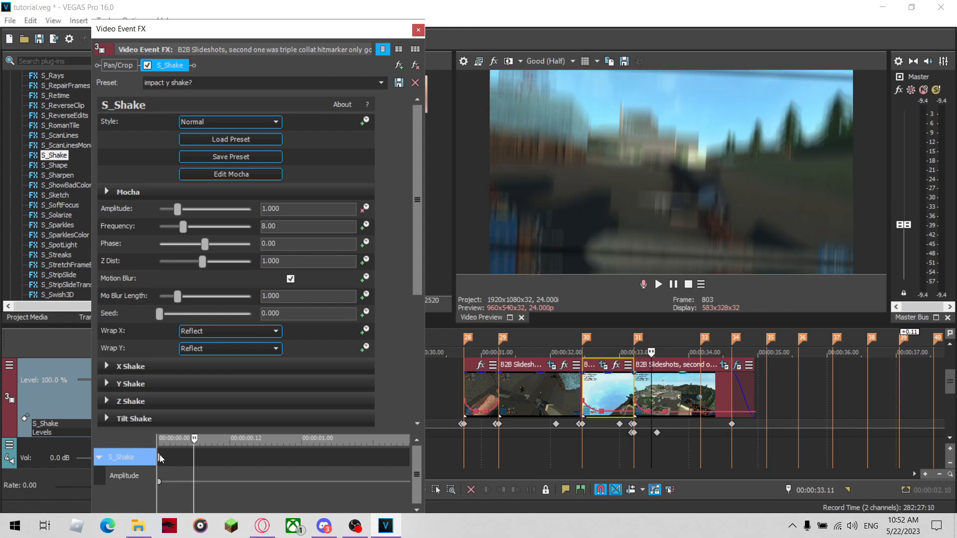
pyautogui.moveTo(177, 210); pyautogui.dragTo(40, 223)
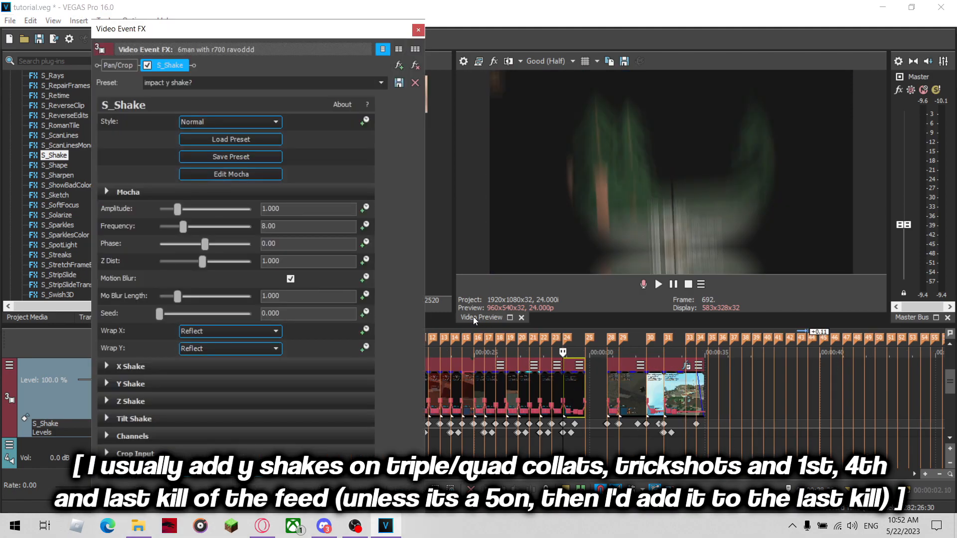
# Animate S_Shake Amplitude on the 6man clip at marker 24, keyframing it down to 0 about eight frames in.
pyautogui.click(364, 208)
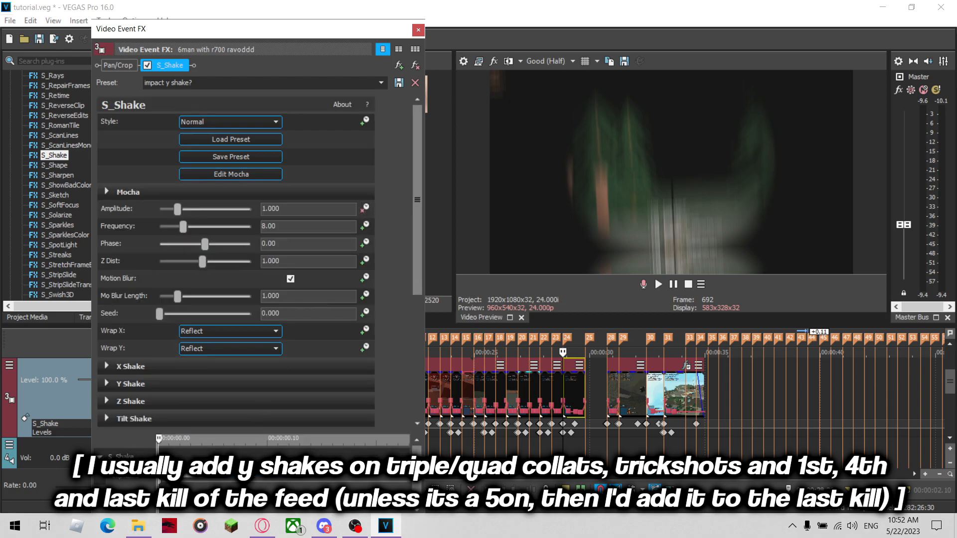
pyautogui.click(158, 459)
pyautogui.press('Right')
pyautogui.press('Right')
pyautogui.press('Right')
pyautogui.press('Right')
pyautogui.press('Right')
pyautogui.press('Right')
pyautogui.press('Right')
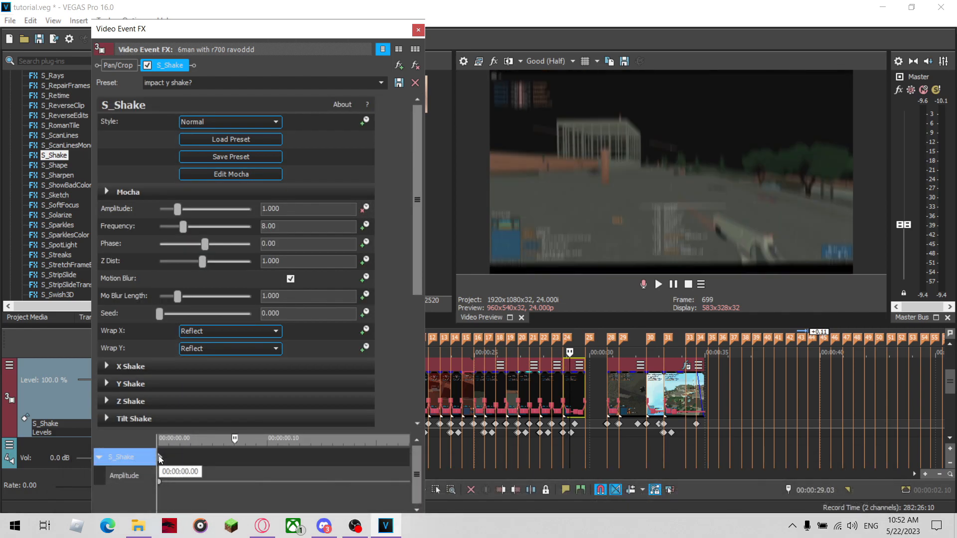
pyautogui.press('Right')
pyautogui.moveTo(177, 209); pyautogui.dragTo(2, 232)
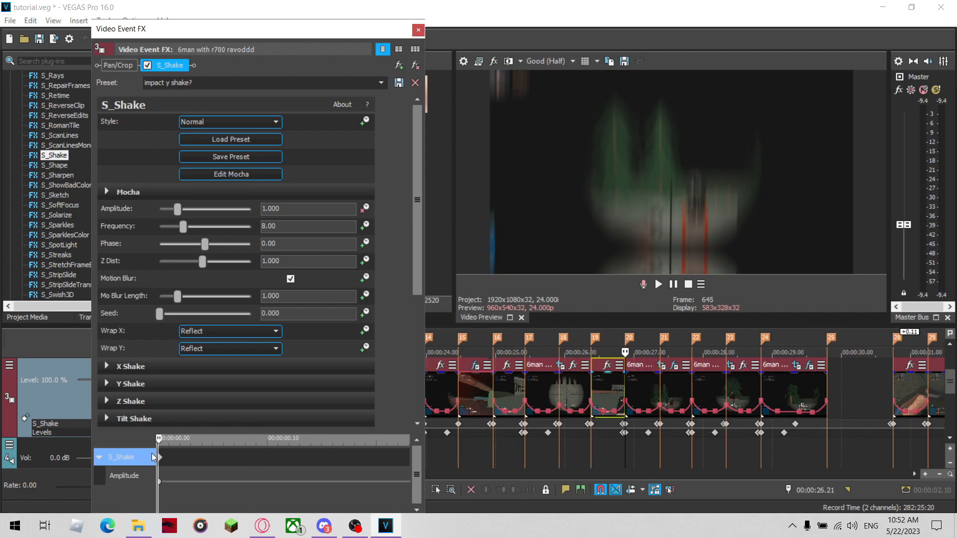
# Place the S_Shake Amplitude playhead about eight frames into the 6man clip at marker 20.
pyautogui.press('Right')
pyautogui.press('Right')
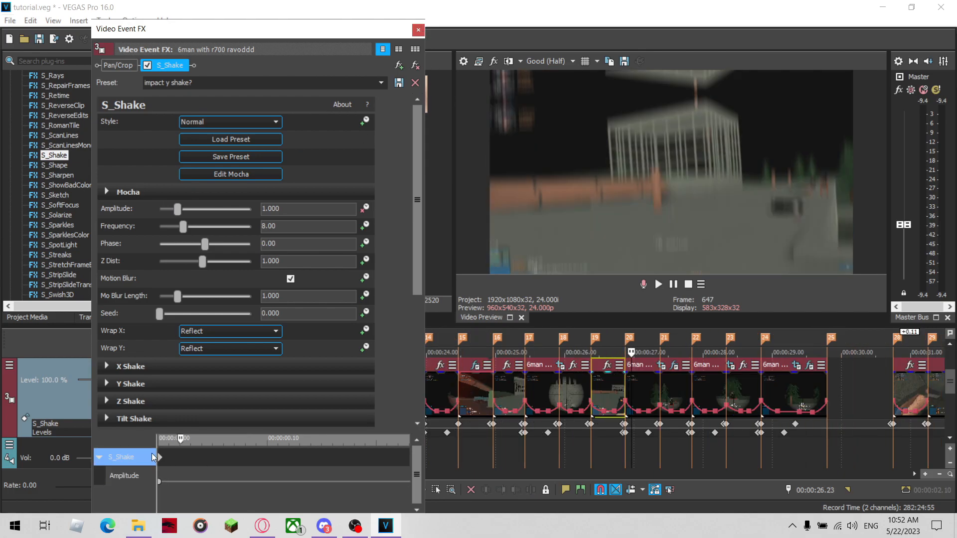
pyautogui.press('Right')
pyautogui.press('Right')
pyautogui.press('Right')
pyautogui.press('Right')
pyautogui.press('Right')
pyautogui.press('Right')
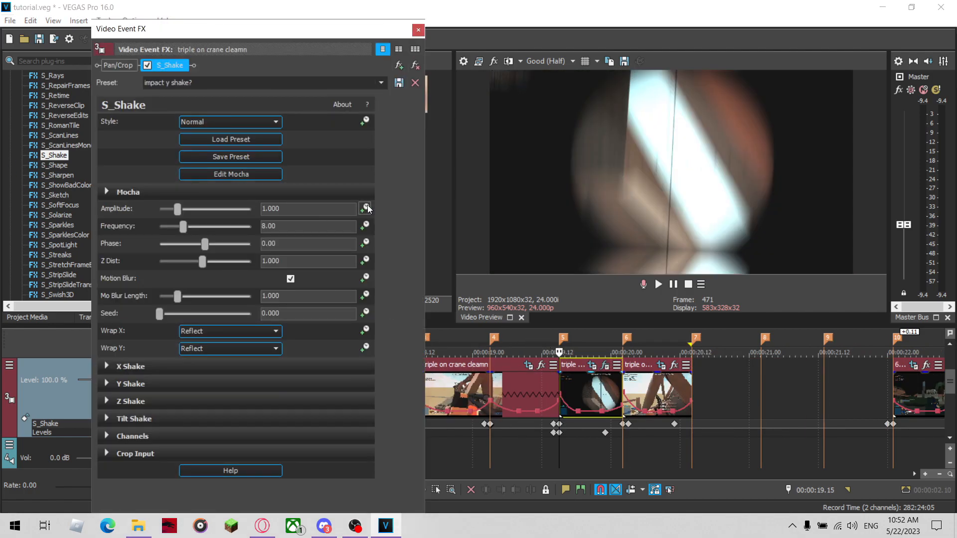
# Animate S_Shake Amplitude on the crane clip at marker 5, keyframing it to 0 eight frames in, and close the effect window.
pyautogui.click(367, 209)
pyautogui.click(342, 465)
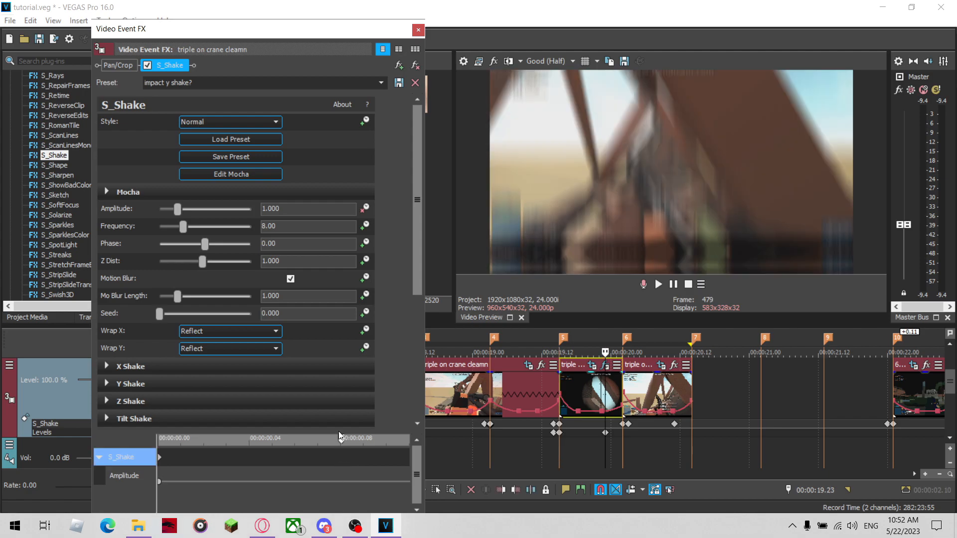
pyautogui.moveTo(177, 209); pyautogui.dragTo(25, 229)
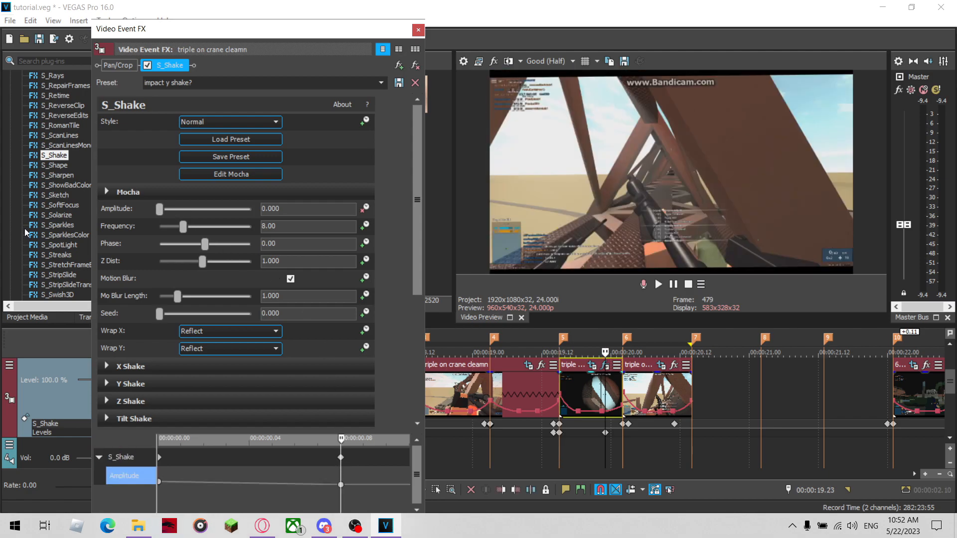
pyautogui.click(418, 31)
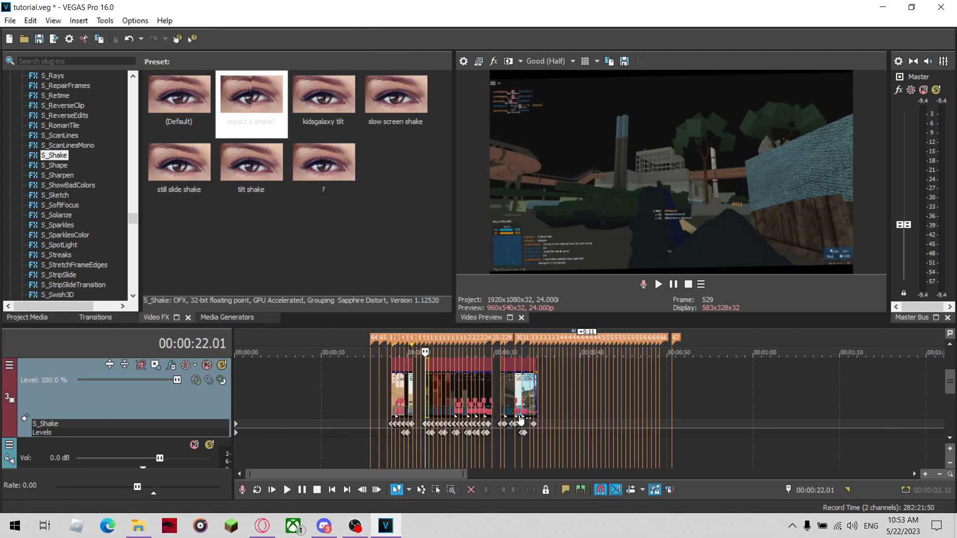
pyautogui.scroll(-3, 498, 421)
pyautogui.scroll(3, 498, 421)
pyautogui.scroll(-2, 500, 419)
pyautogui.scroll(2, 499, 419)
pyautogui.scroll(2, 498, 419)
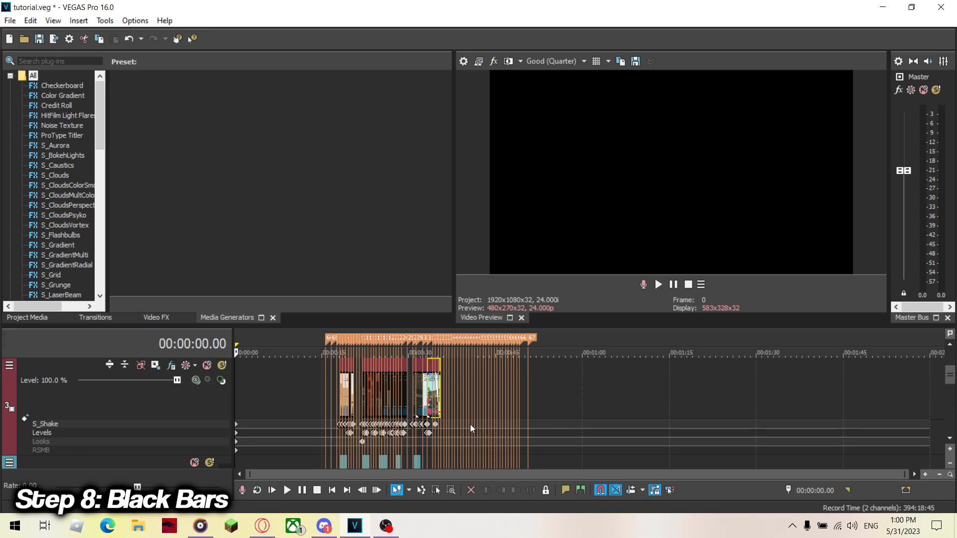
# Select the empty video track between the music and gameplay tracks.
pyautogui.scroll(3, 424, 417)
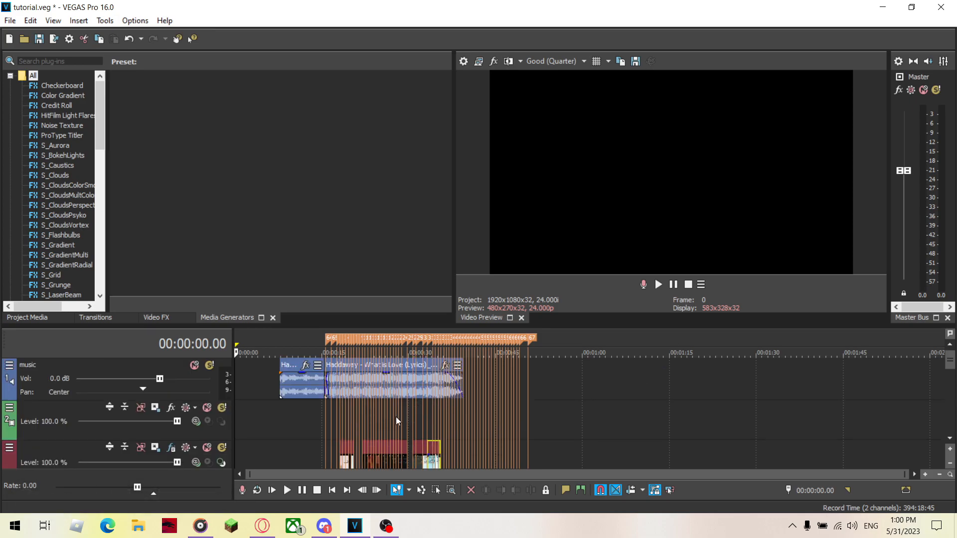
pyautogui.rightClick(190, 432)
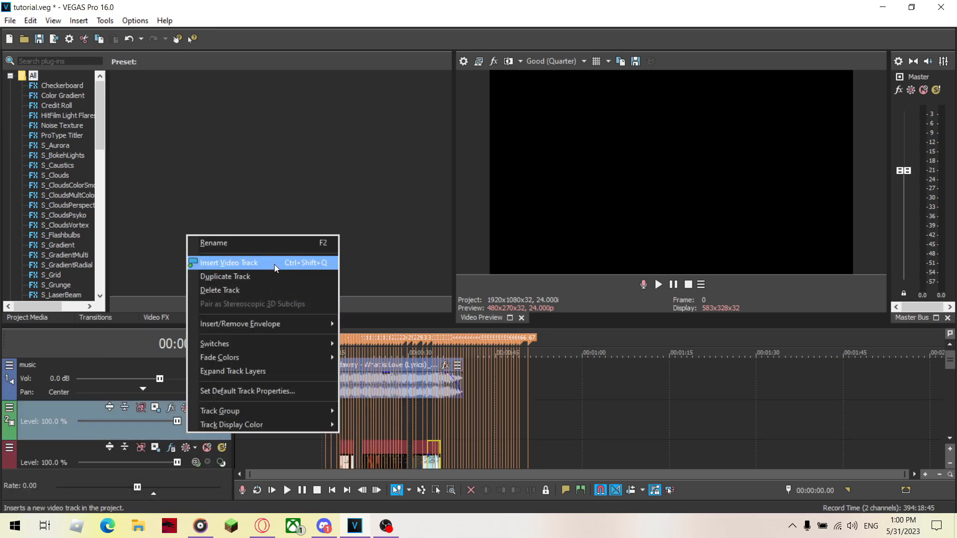
pyautogui.click(463, 237)
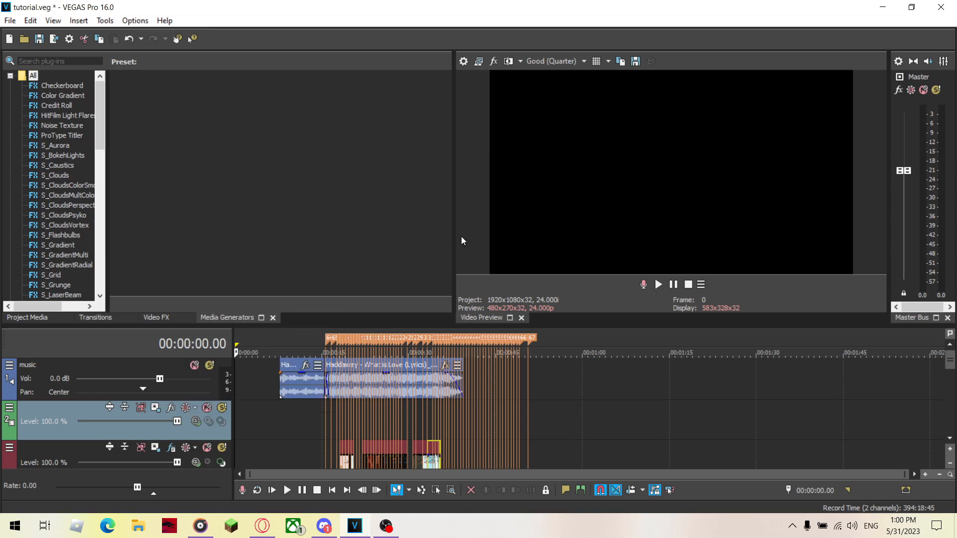
# Add a white Solid Color event to the empty video track above the gameplay, starting at marker 64, and close its generator settings.
pyautogui.hotkey('ctrl', 'shift', 'q')
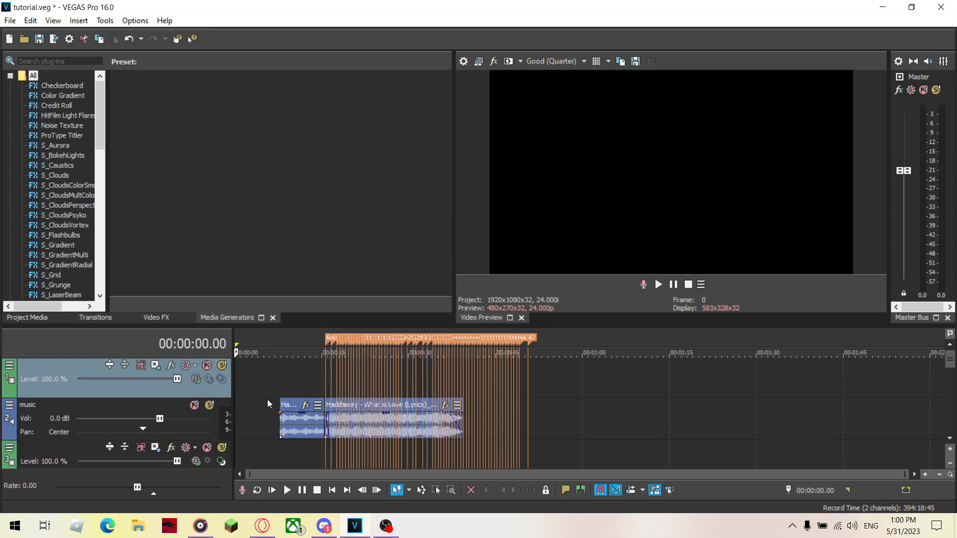
pyautogui.press('Delete')
pyautogui.click(330, 429)
pyautogui.scroll(-1, 336, 424)
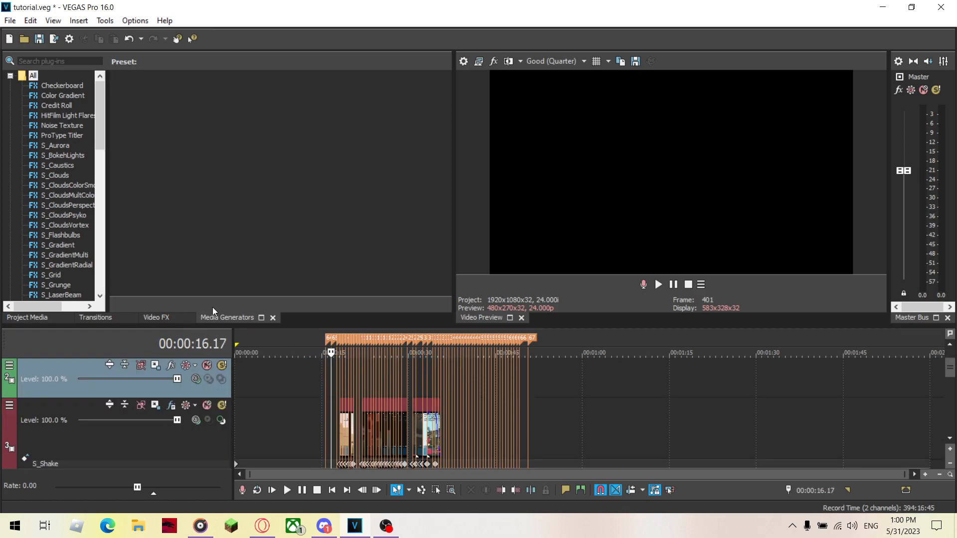
pyautogui.scroll(-12, 84, 168)
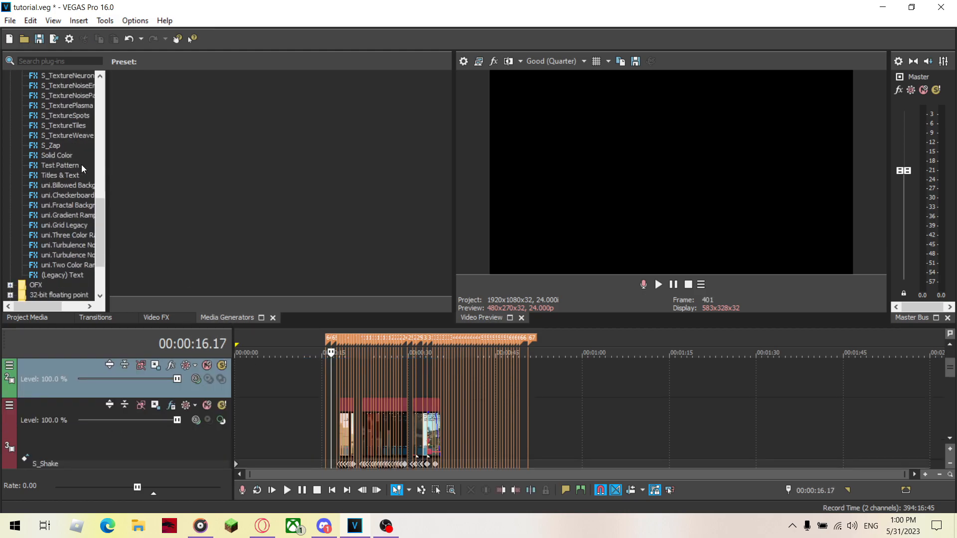
pyautogui.scroll(-3, 82, 172)
pyautogui.scroll(1, 84, 174)
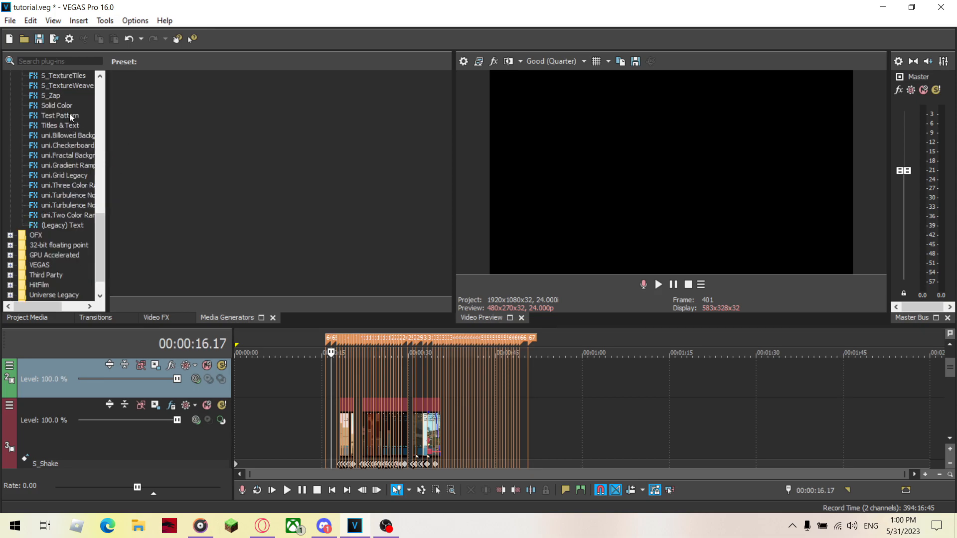
pyautogui.click(57, 105)
pyautogui.moveTo(167, 94); pyautogui.dragTo(171, 96)
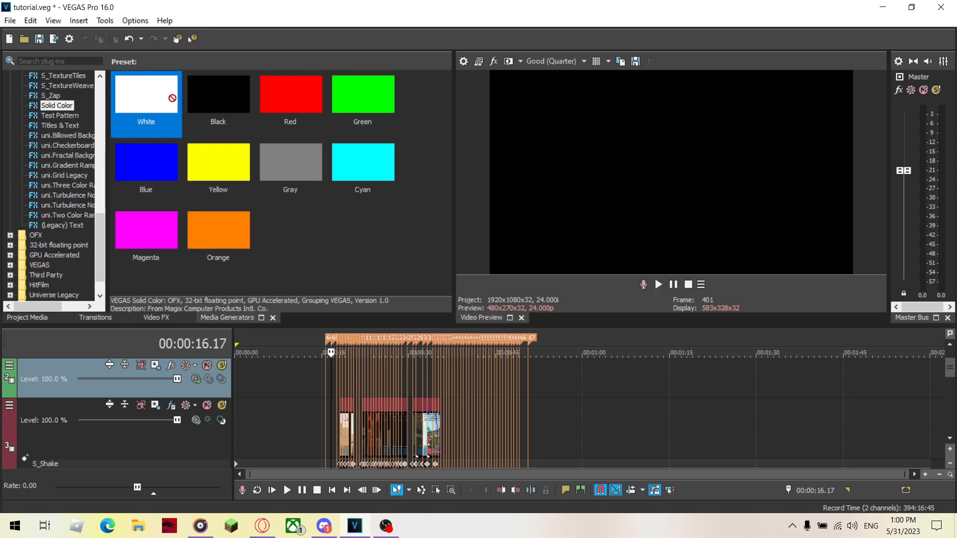
pyautogui.moveTo(313, 303); pyautogui.dragTo(332, 395)
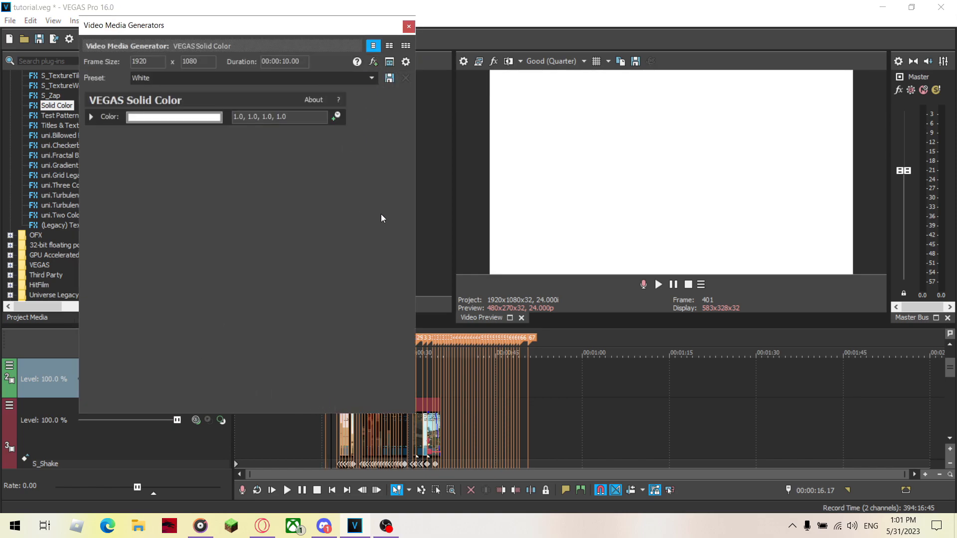
pyautogui.click(408, 27)
# Extend the white solid to the end of the last gameplay clip and set its track's compositing mode to Multiply (Mask).
pyautogui.moveTo(385, 385); pyautogui.dragTo(442, 398)
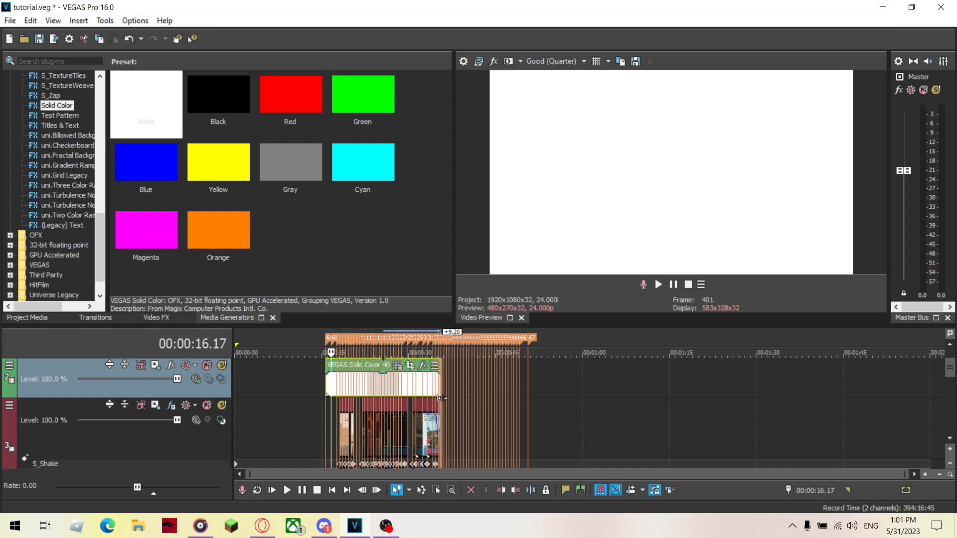
pyautogui.click(329, 384)
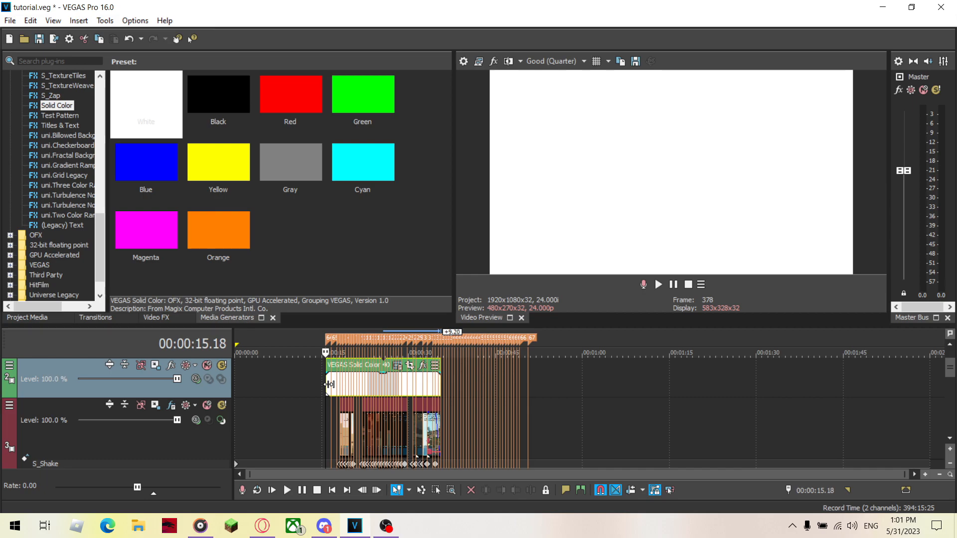
pyautogui.click(197, 383)
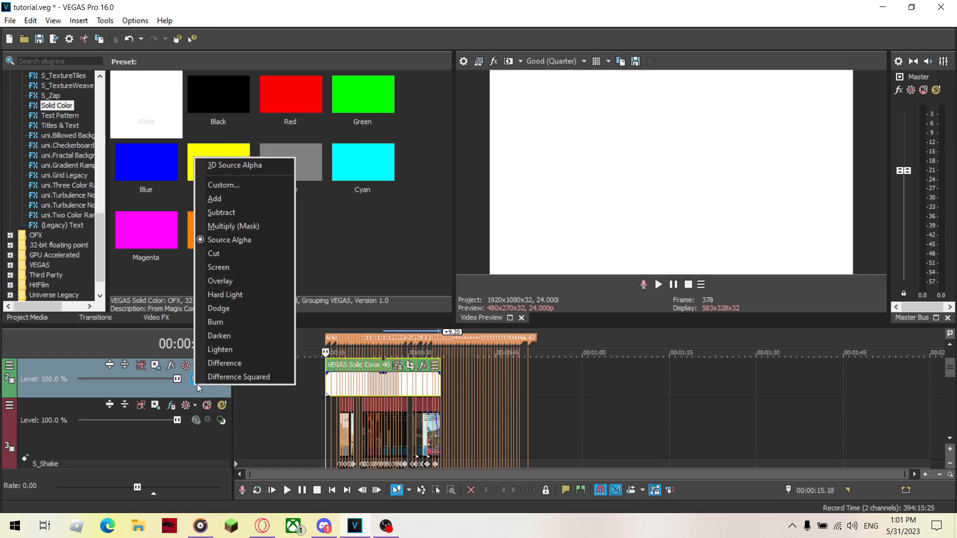
pyautogui.click(249, 228)
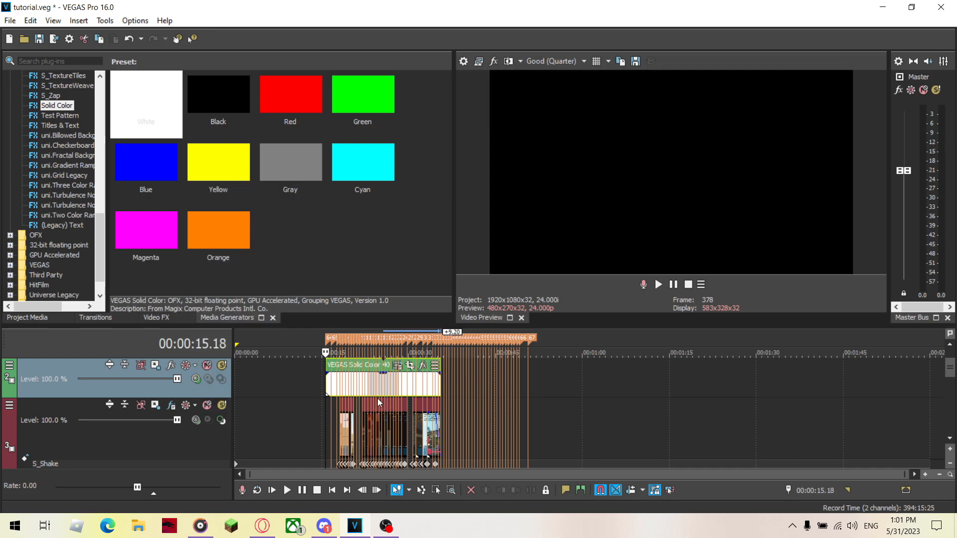
# Open the white solid's Pan/Crop, unlock the aspect ratio, and set the frame height to about 949 with the playhead at marker 12.
pyautogui.click(410, 369)
pyautogui.click(193, 417)
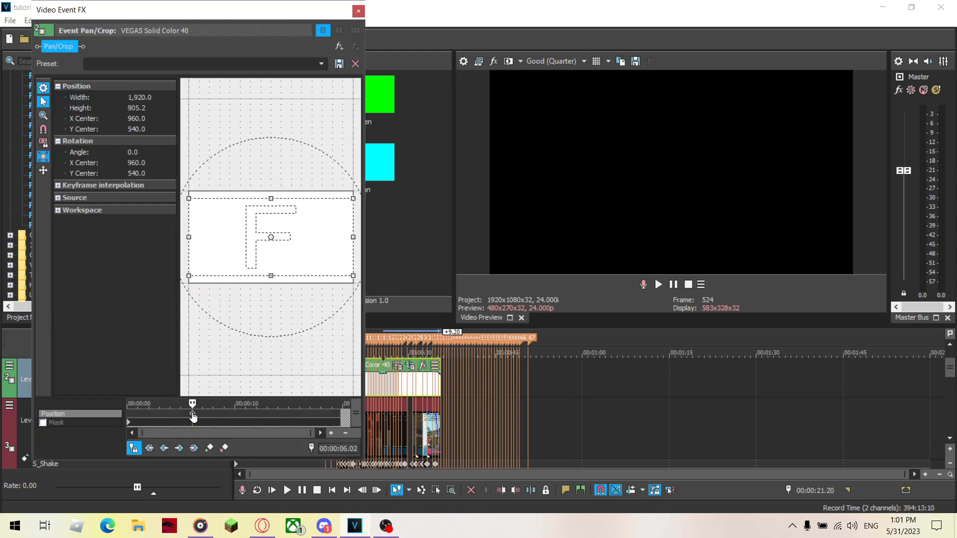
pyautogui.scroll(10, 370, 388)
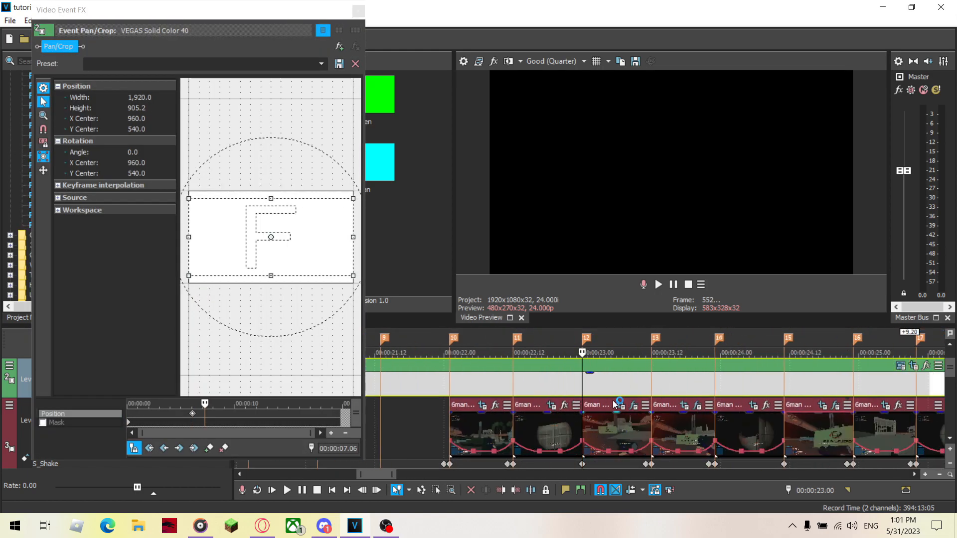
pyautogui.click(594, 429)
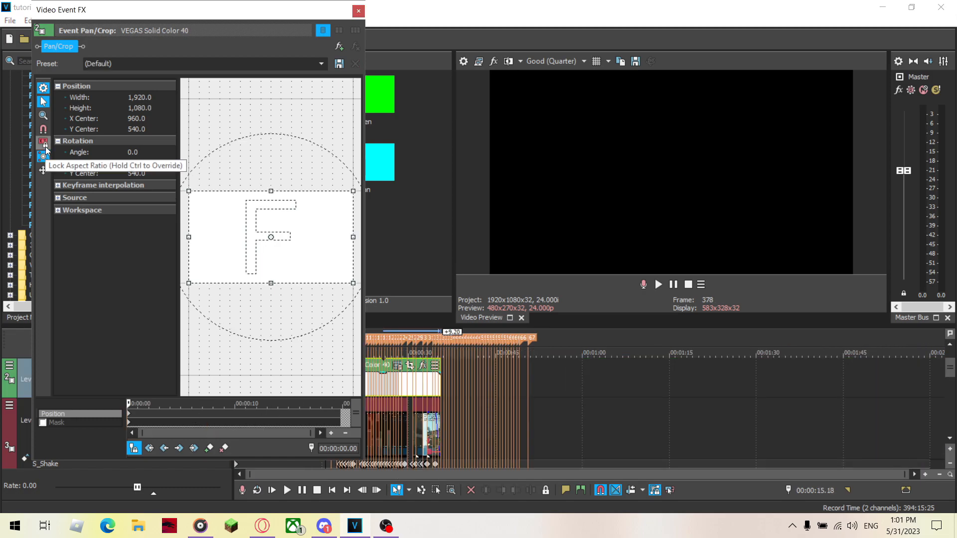
pyautogui.moveTo(272, 191); pyautogui.dragTo(274, 197)
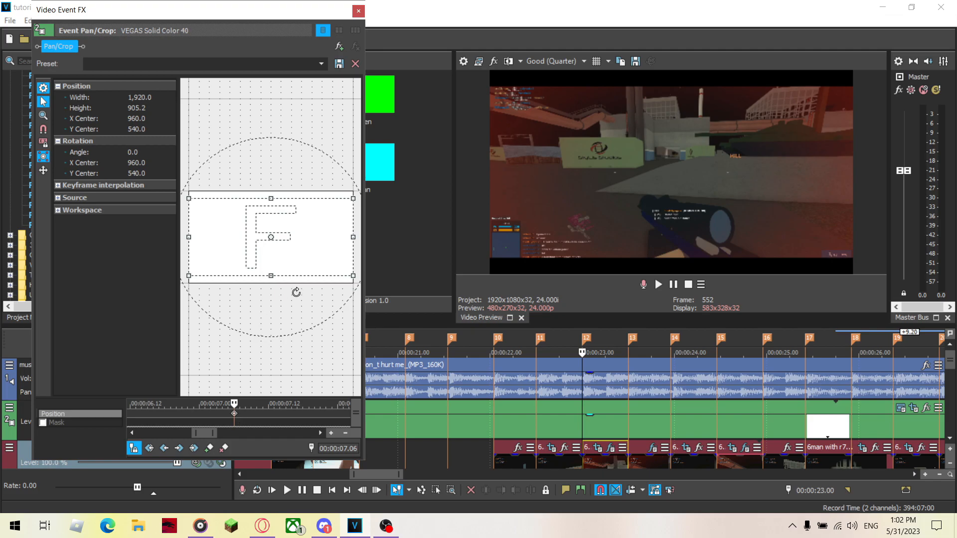
pyautogui.moveTo(271, 200); pyautogui.dragTo(276, 199)
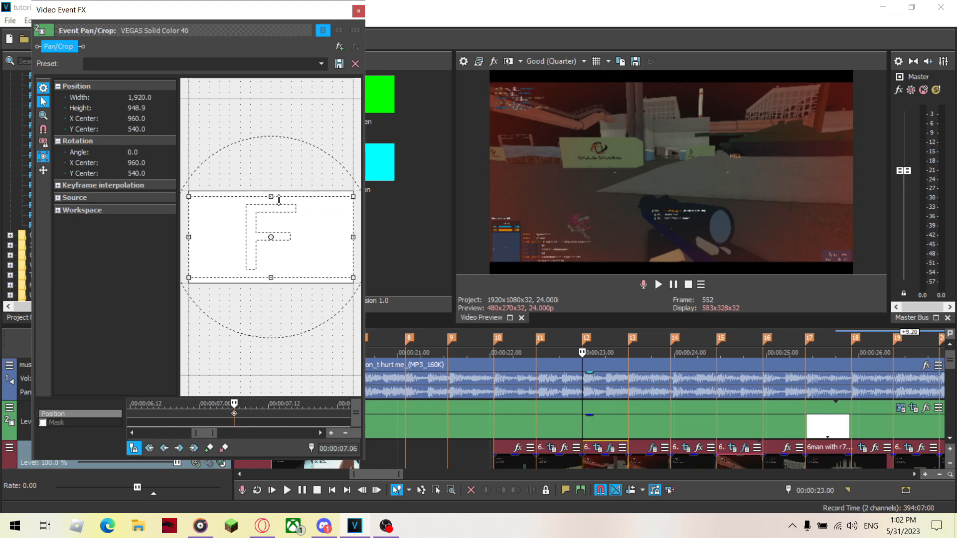
pyautogui.click(360, 15)
# Find and select the Looks plug-in among the video effects, with the playhead placed at 00:00:27.20.
pyautogui.scroll(-5, 575, 409)
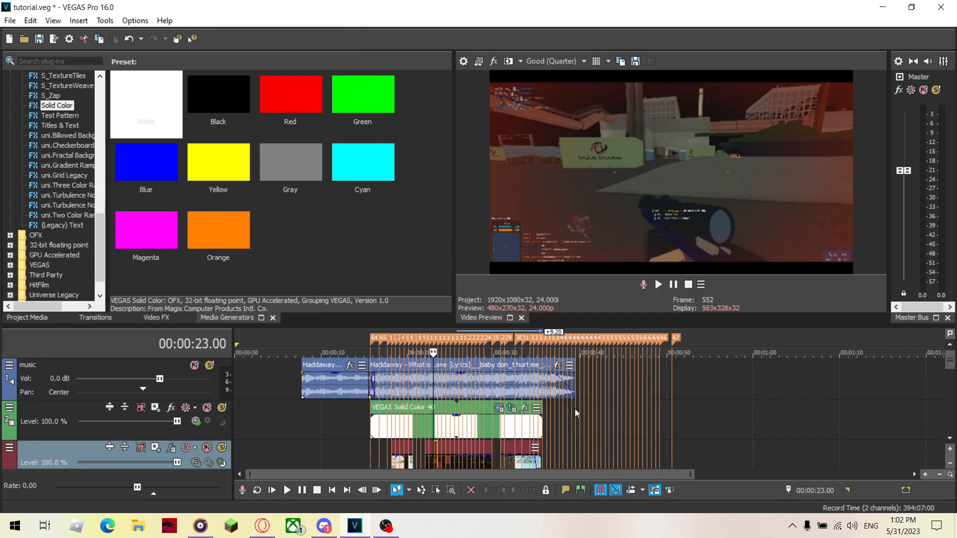
pyautogui.click(431, 433)
pyautogui.click(438, 433)
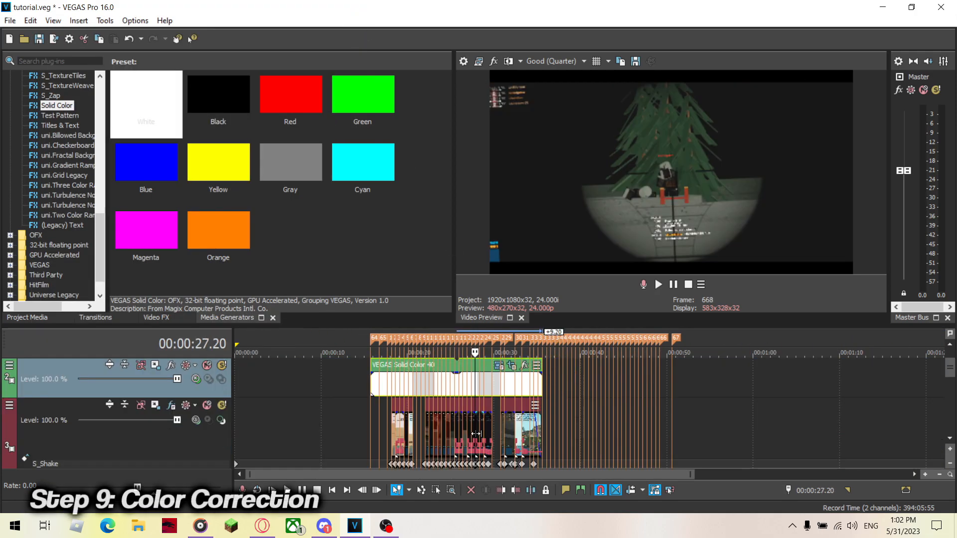
pyautogui.scroll(-2, 476, 434)
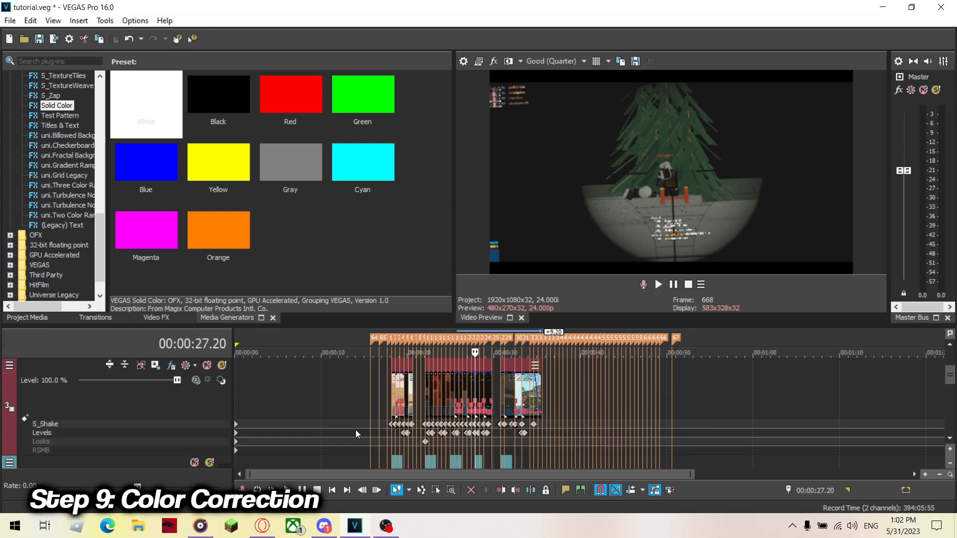
pyautogui.click(150, 318)
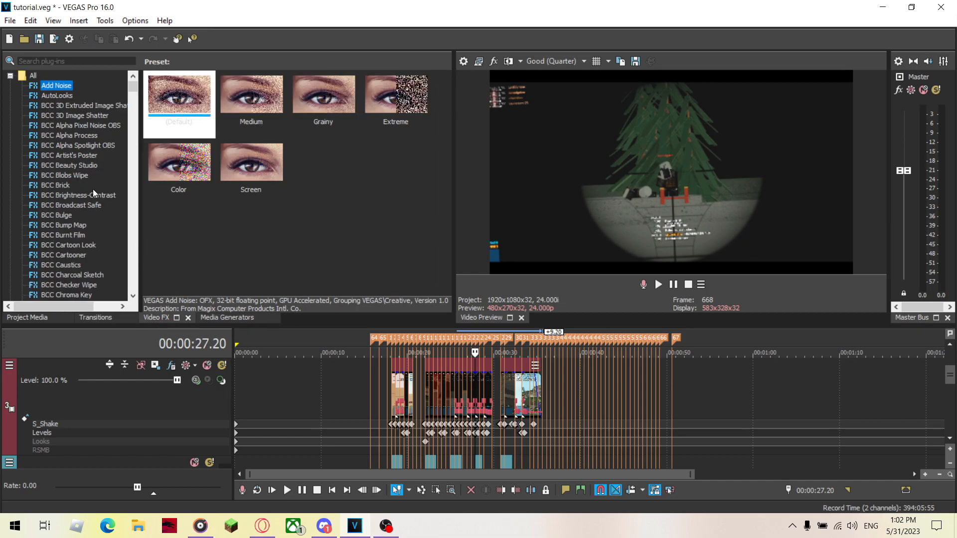
pyautogui.scroll(-13, 118, 246)
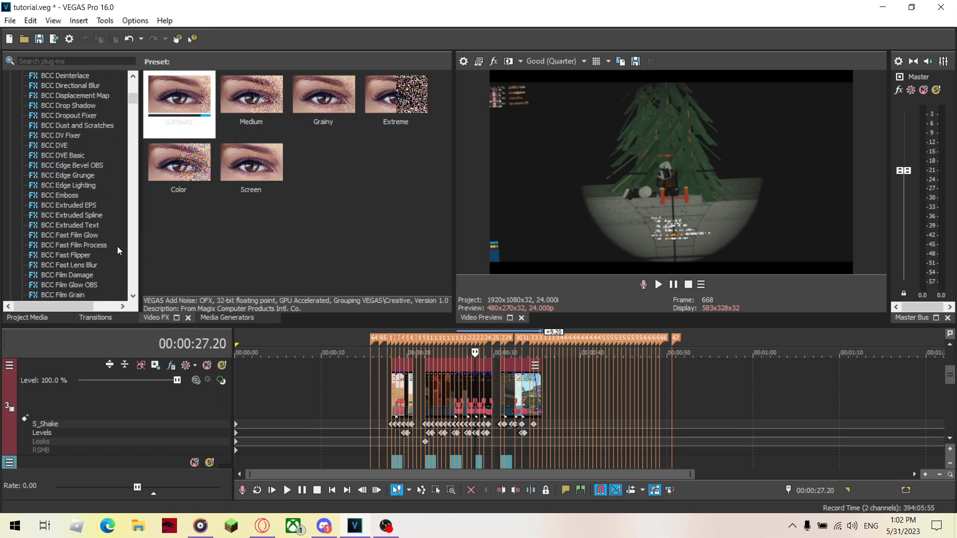
pyautogui.scroll(-20, 58, 219)
pyautogui.scroll(15, 58, 220)
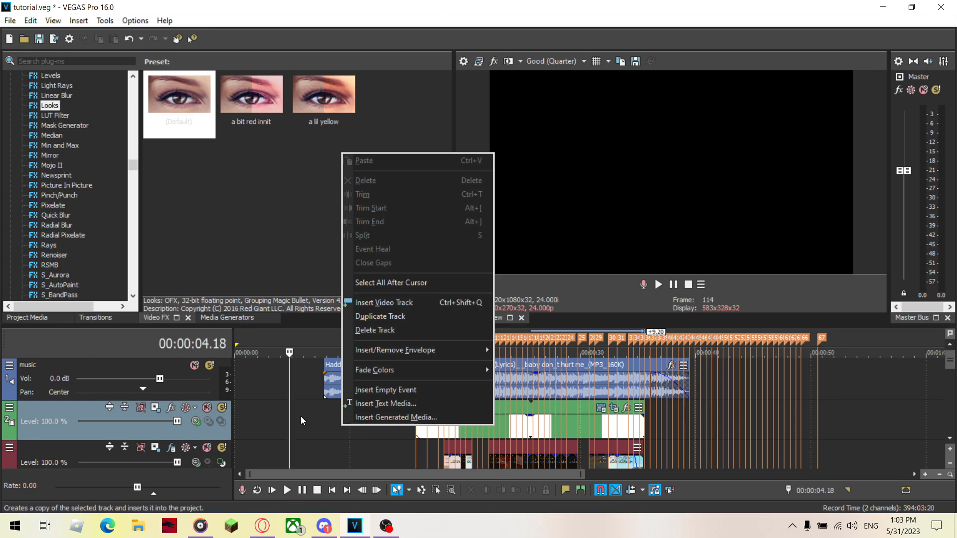
# Add an empty video track below the white solid's track, apply the default Looks preset to it, and close the effect window.
pyautogui.rightClick(187, 431)
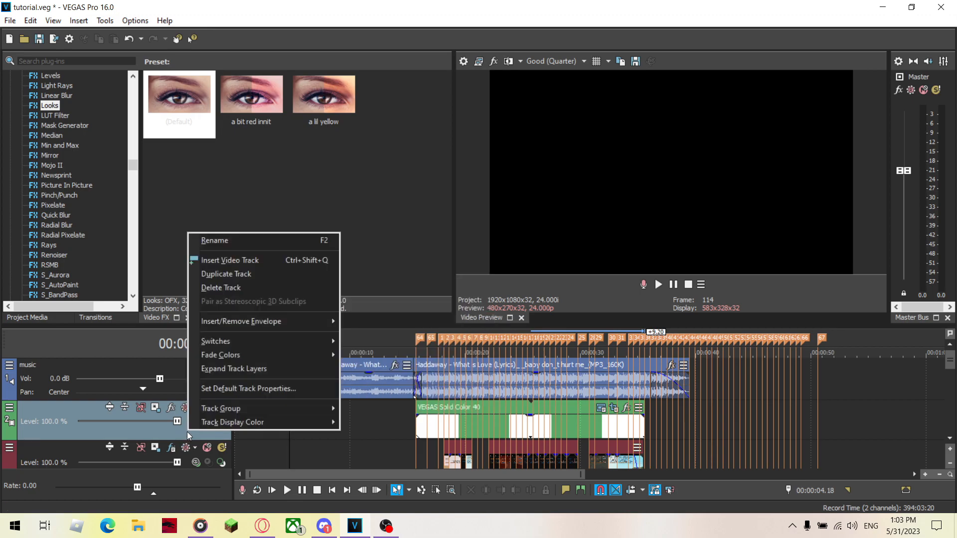
pyautogui.click(264, 273)
pyautogui.moveTo(140, 451); pyautogui.dragTo(76, 420)
pyautogui.scroll(-1, 331, 412)
pyautogui.moveTo(186, 105); pyautogui.dragTo(181, 421)
pyautogui.click(357, 10)
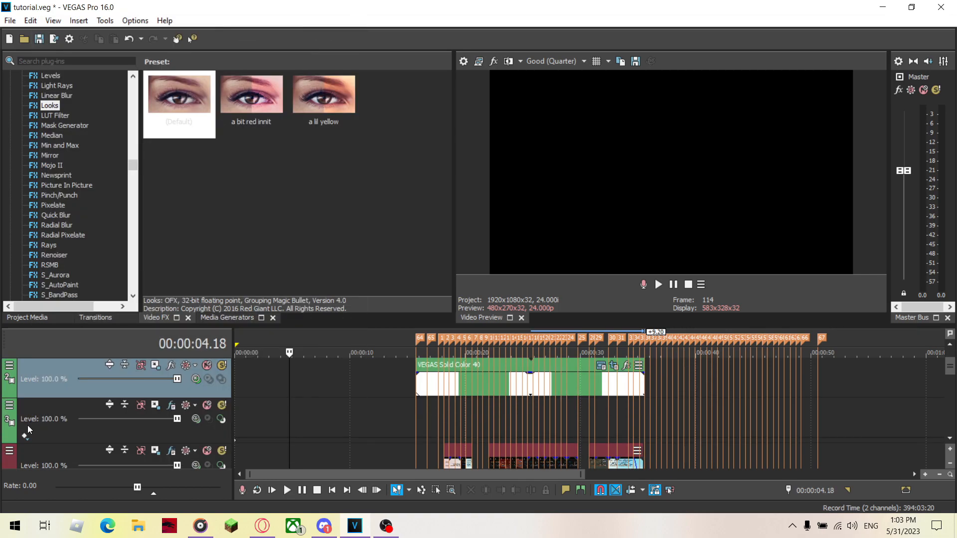
# Expand the empty track's effect keyframes and bring up the options for its Looks effect.
pyautogui.click(27, 437)
pyautogui.rightClick(96, 440)
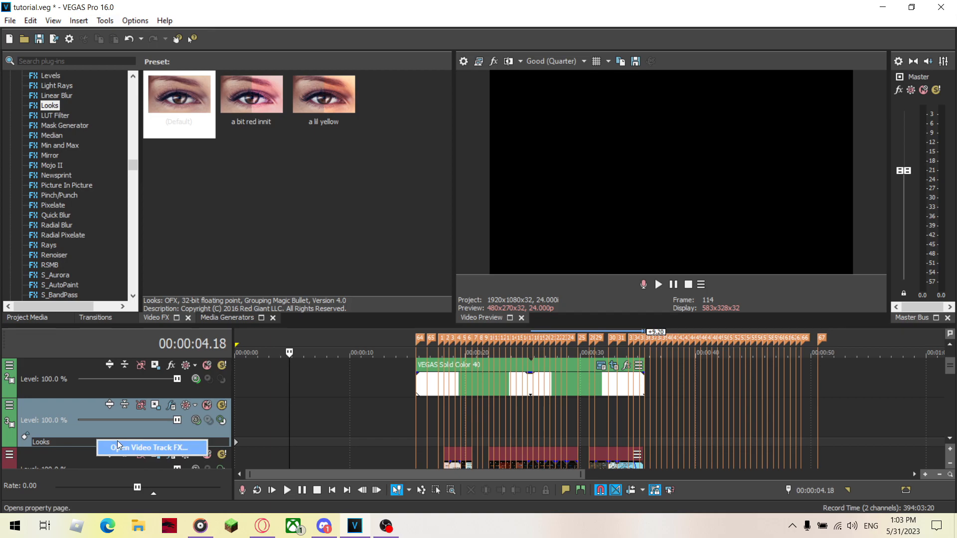
pyautogui.click(171, 405)
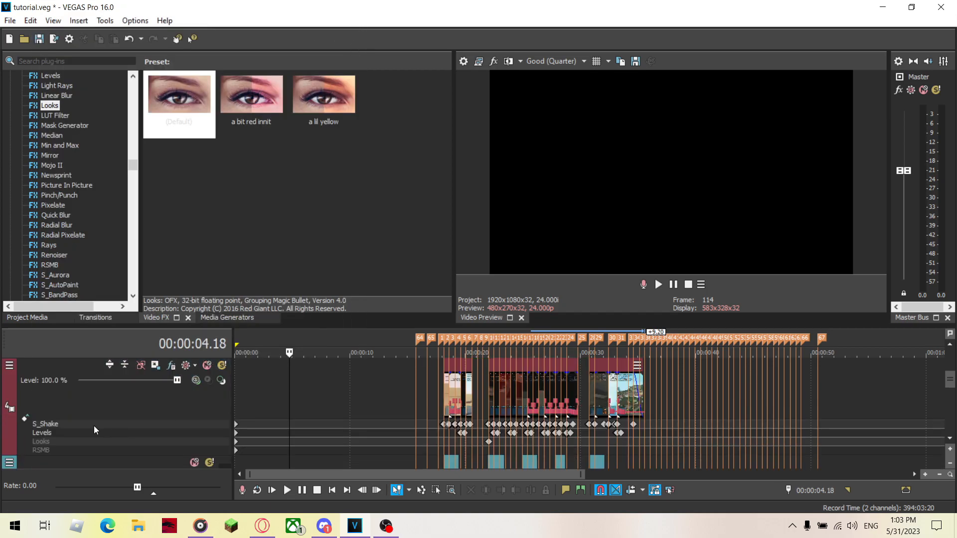
# Enable Looks on the gameplay track and review its HSL Colors, S Curve, Curves, Diffusion and Warm/Cool settings in the look editor.
pyautogui.rightClick(100, 435)
pyautogui.click(145, 443)
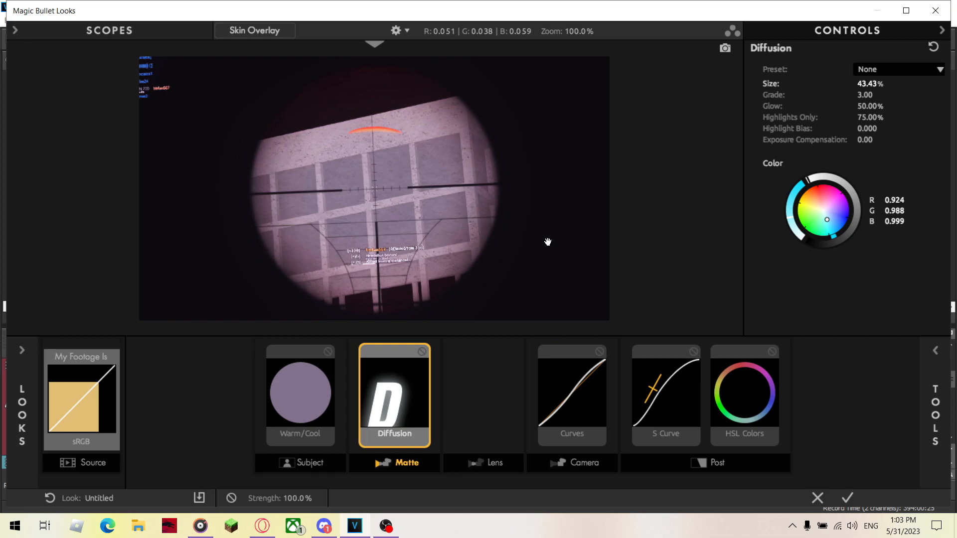
pyautogui.click(743, 399)
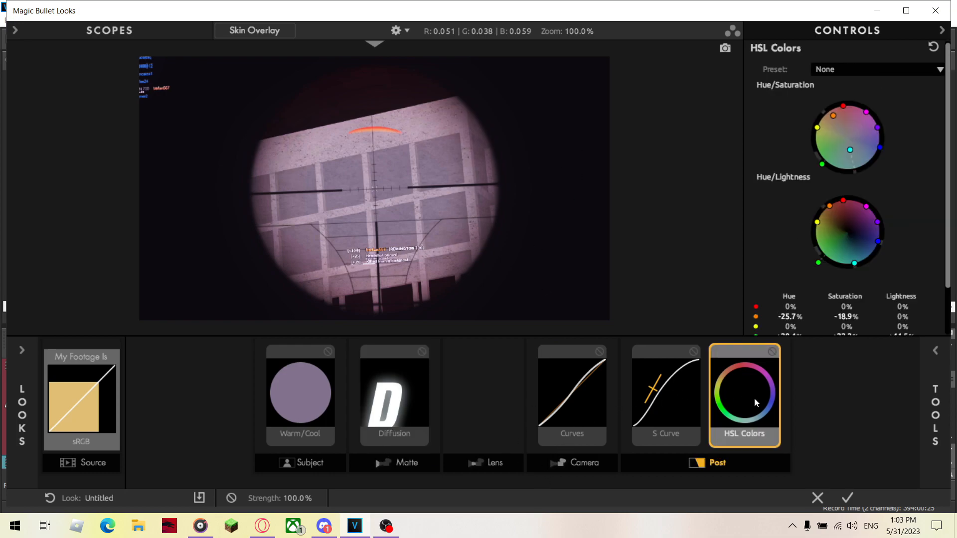
pyautogui.scroll(-1, 892, 259)
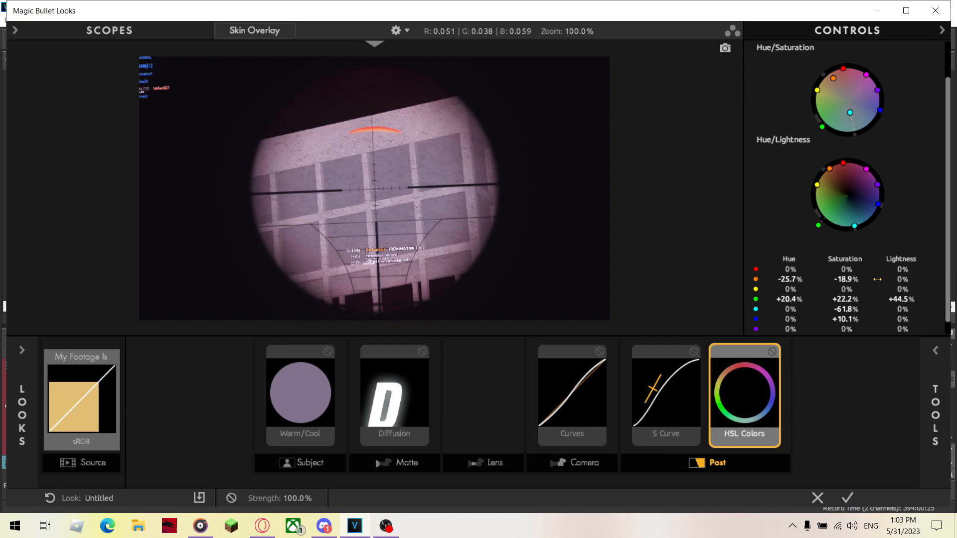
pyautogui.scroll(-1, 844, 283)
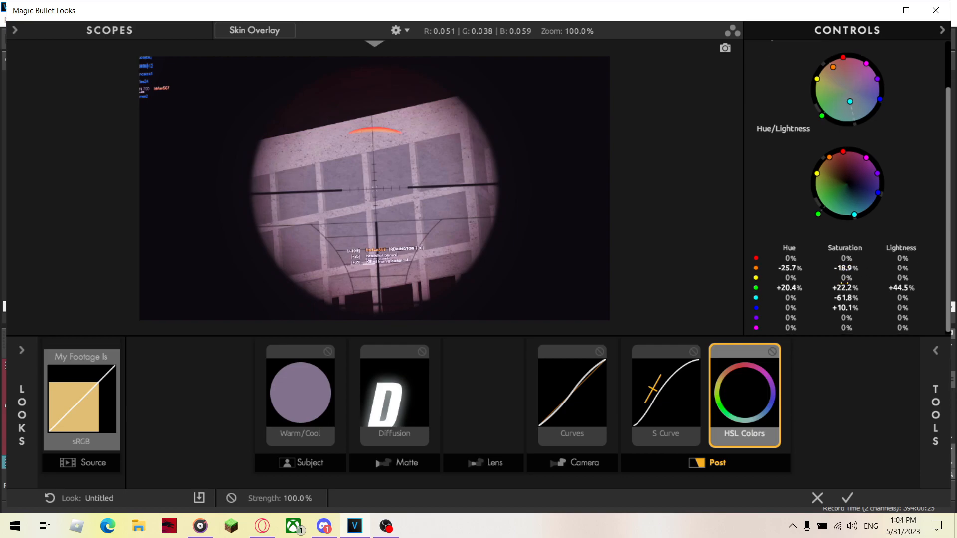
pyautogui.click(656, 423)
pyautogui.click(570, 395)
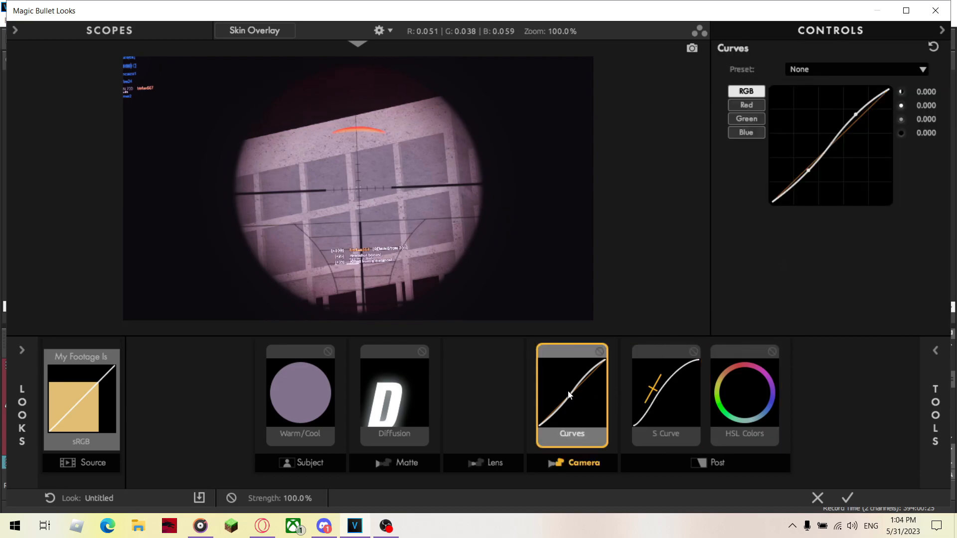
pyautogui.click(376, 411)
pyautogui.click(300, 422)
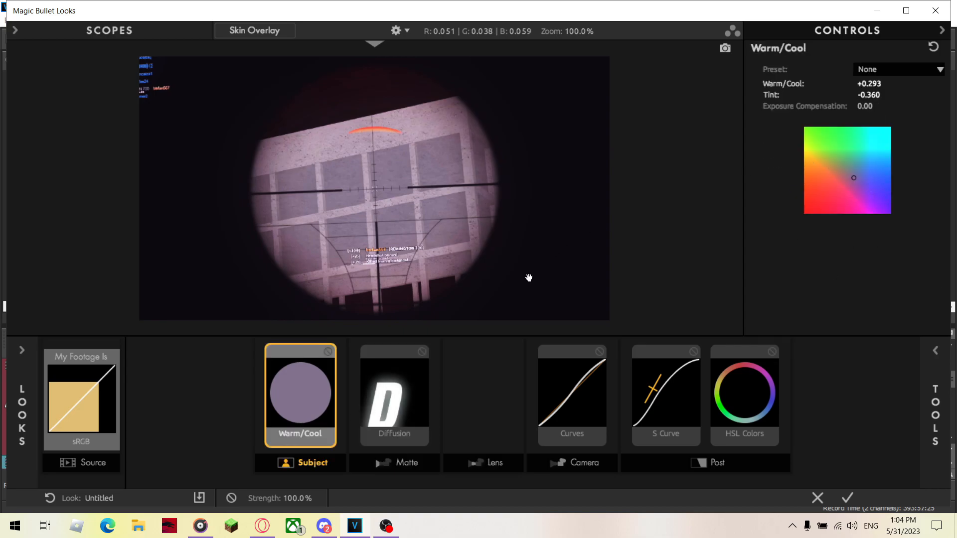
pyautogui.click(936, 12)
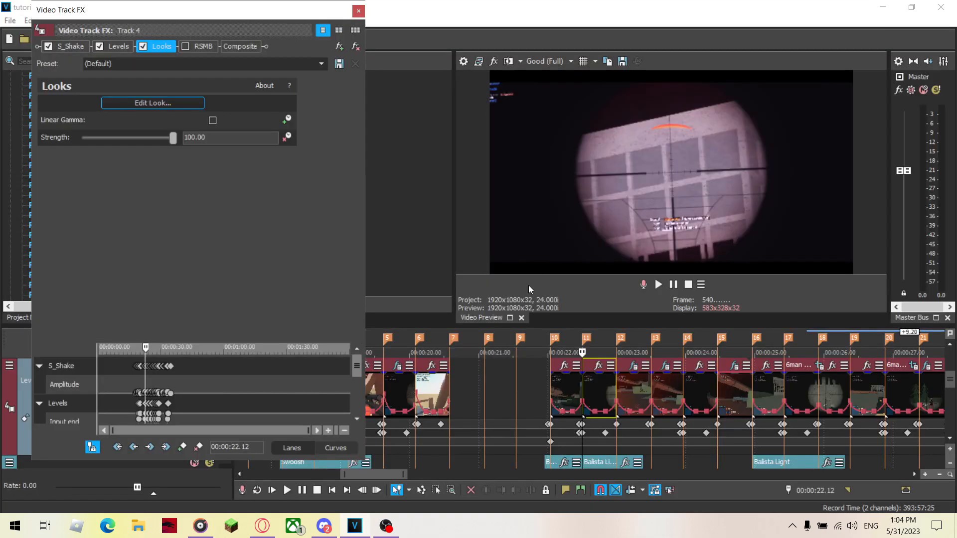
# Enable RSMB on the gameplay track with the playhead at 00:00:23.09 and load its (Default) preset.
pyautogui.click(603, 384)
pyautogui.click(642, 389)
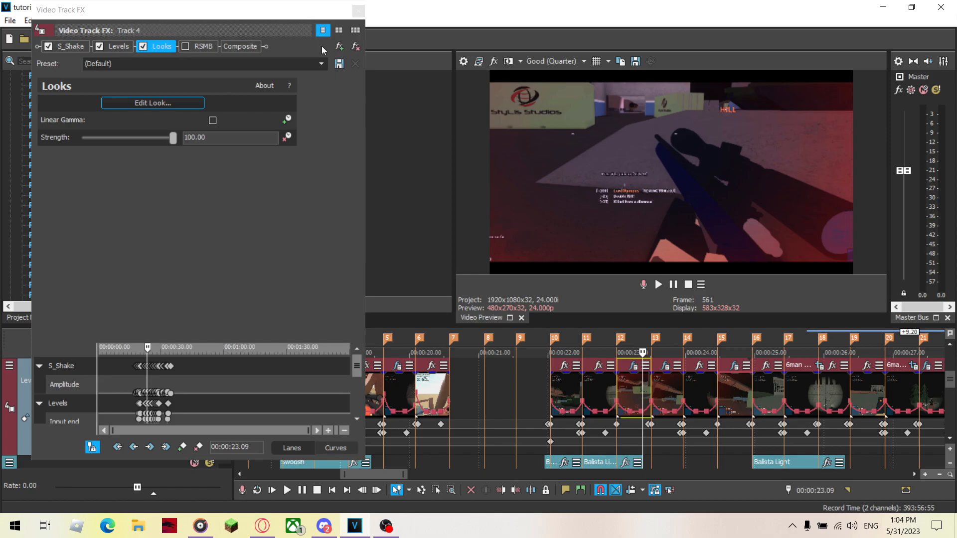
pyautogui.click(180, 48)
pyautogui.click(185, 46)
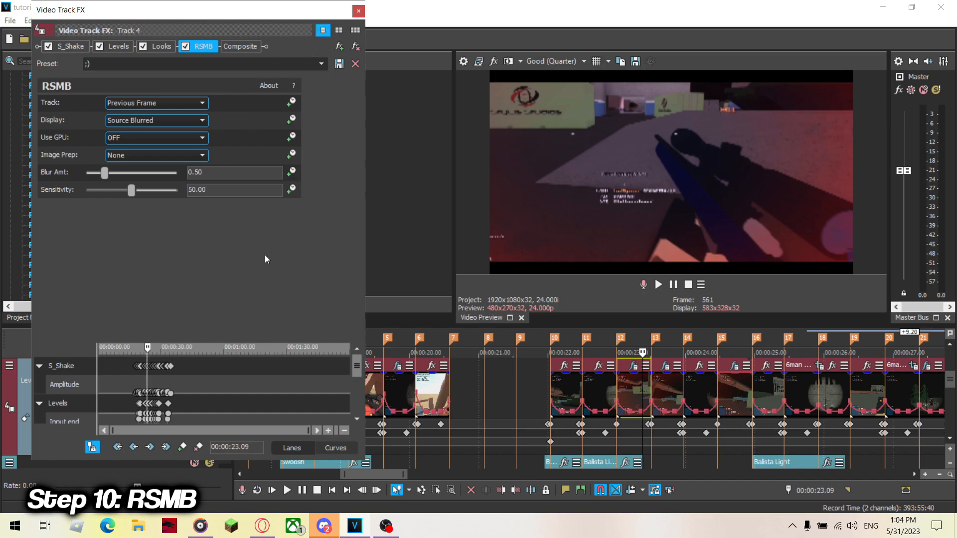
pyautogui.click(320, 64)
pyautogui.click(201, 74)
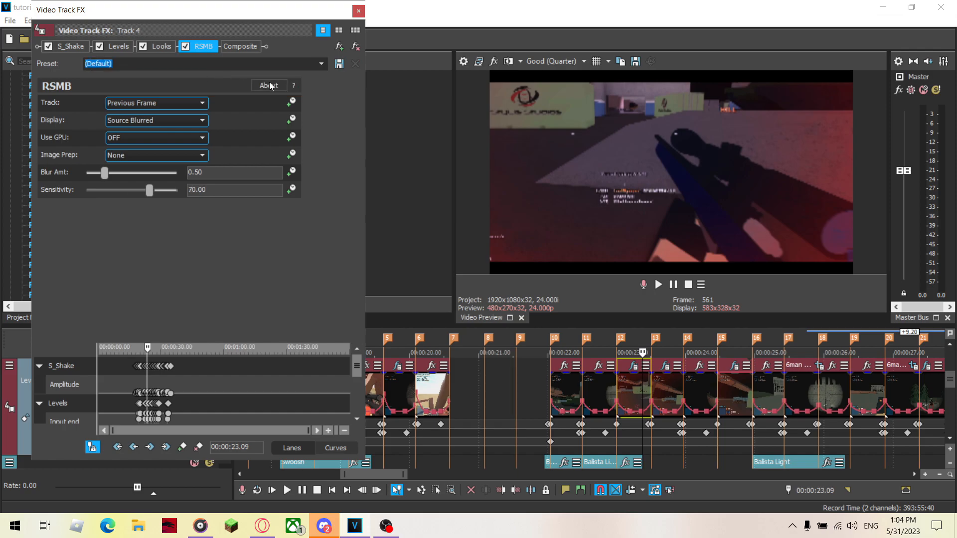
# Set the RSMB Sensitivity on the gameplay track to 50 and open the effect's preset list.
pyautogui.doubleClick(196, 194)
pyautogui.write('50')
pyautogui.press('Return')
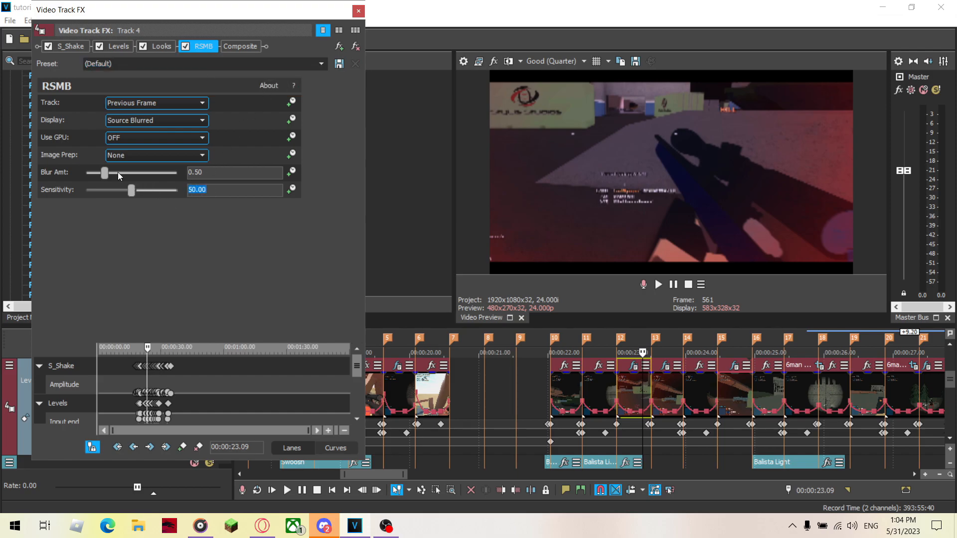
pyautogui.click(321, 63)
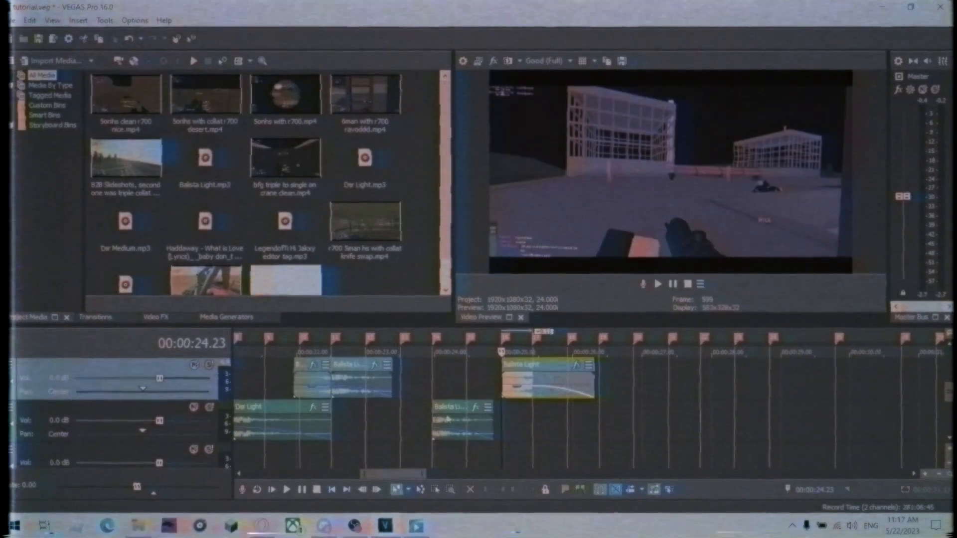
# Paste Balista Light sound copies onto the two sound-effect tracks at the beat markers around 00:00:27 and 00:00:28.
pyautogui.click(447, 420)
pyautogui.press('space')
pyautogui.click(634, 421)
pyautogui.hotkey('ctrl', 'v')
pyautogui.click(701, 386)
pyautogui.hotkey('ctrl', 'v')
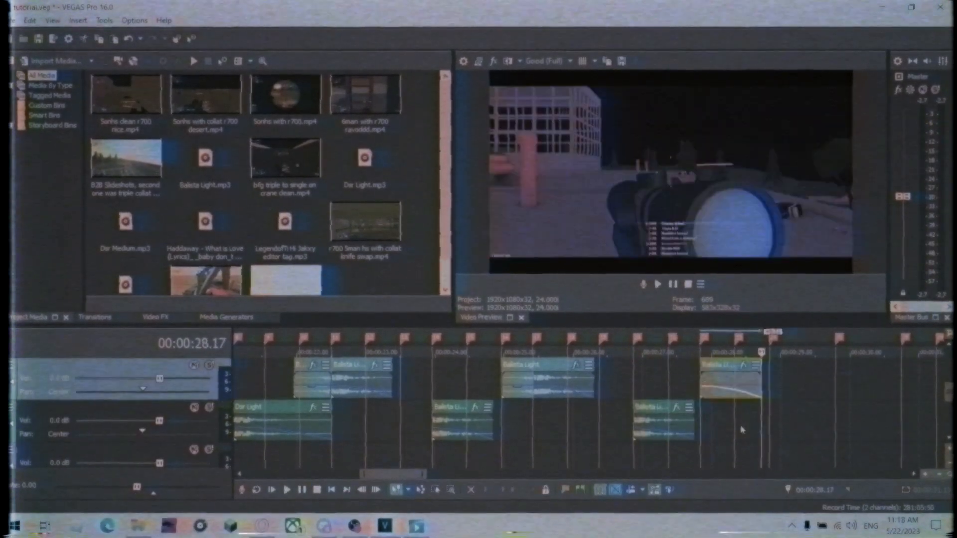
# Add the Swoosh sound from the project media around 00:00:28, adjust its position and play it back.
pyautogui.click(735, 424)
pyautogui.scroll(-1, 292, 244)
pyautogui.scroll(2, 581, 421)
pyautogui.moveTo(126, 253); pyautogui.dragTo(470, 421)
pyautogui.moveTo(624, 410); pyautogui.dragTo(613, 410)
pyautogui.press('space')
pyautogui.scroll(-1, 613, 421)
# Paste another Balista Light sound at the beat marker just before 00:00:29, adjust it and play back the section.
pyautogui.click(582, 424)
pyautogui.hotkey('ctrl', 'v')
pyautogui.moveTo(703, 402); pyautogui.dragTo(727, 402)
pyautogui.click(534, 424)
pyautogui.press('space')
pyautogui.press('space')
pyautogui.press('space')
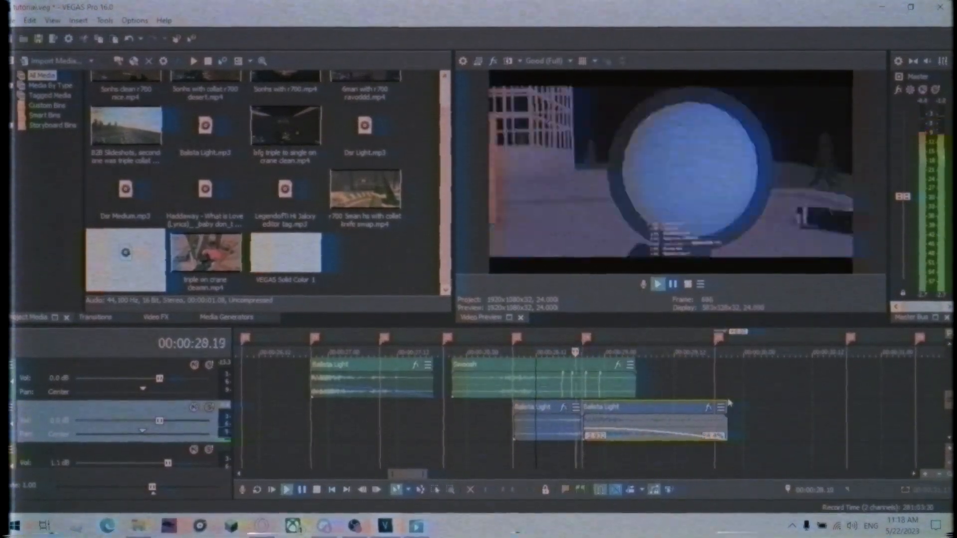
# Add a second Swoosh sound on the upper sound-effect track around 00:00:31 and play it back.
pyautogui.scroll(-5, 648, 418)
pyautogui.press('space')
pyautogui.scroll(5, 583, 419)
pyautogui.moveTo(126, 252); pyautogui.dragTo(504, 384)
pyautogui.scroll(-2, 603, 414)
pyautogui.press('space')
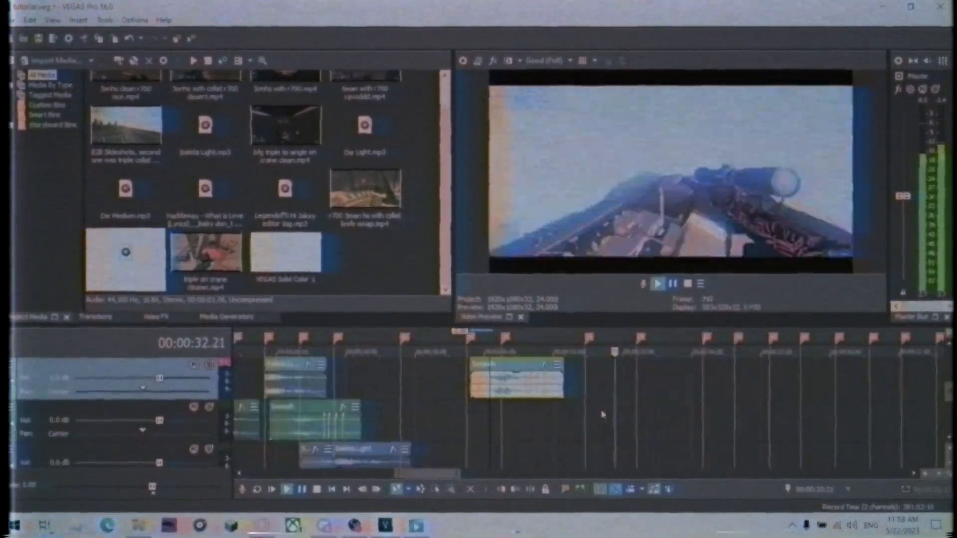
# Bring another swoosh sound in from the file folder and place it on the second sound-effect track around 00:00:32.11.
pyautogui.press('space')
pyautogui.click(138, 526)
pyautogui.click(321, 260)
pyautogui.doubleClick(449, 172)
pyautogui.moveTo(449, 172); pyautogui.dragTo(588, 421)
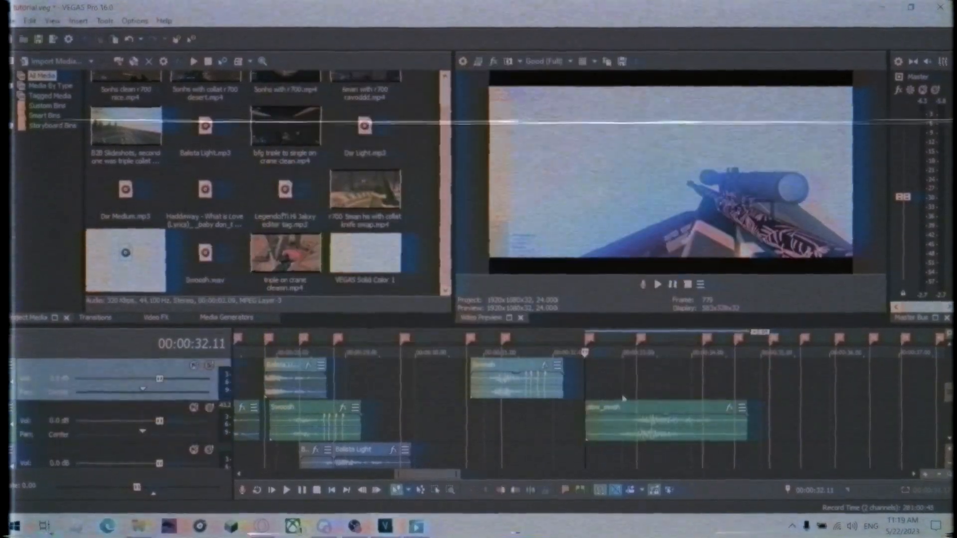
pyautogui.scroll(3, 624, 401)
pyautogui.moveTo(695, 412); pyautogui.dragTo(626, 411)
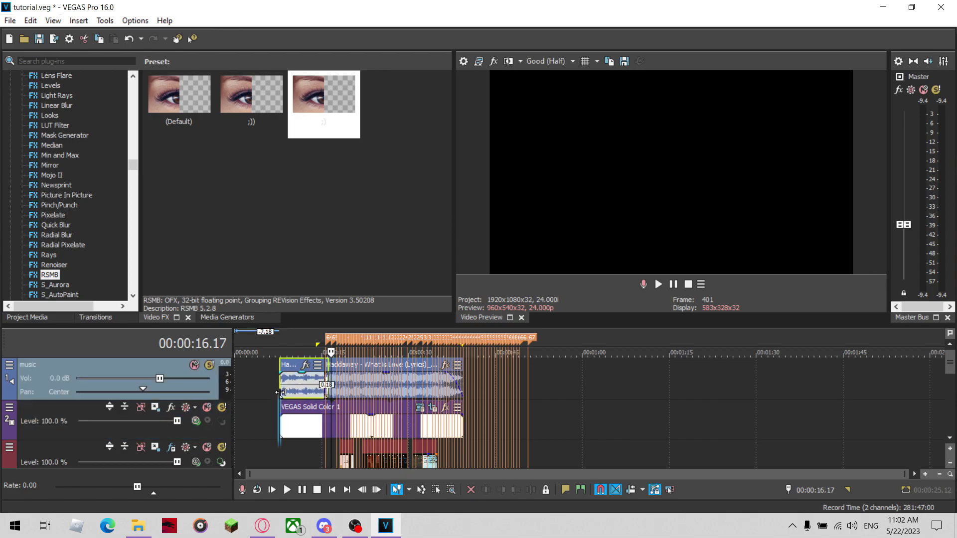
# Select the time range covering the whole montage, from 00:00:07.18 to 00:00:39.11.
pyautogui.moveTo(282, 451); pyautogui.dragTo(463, 464)
pyautogui.scroll(5, 516, 420)
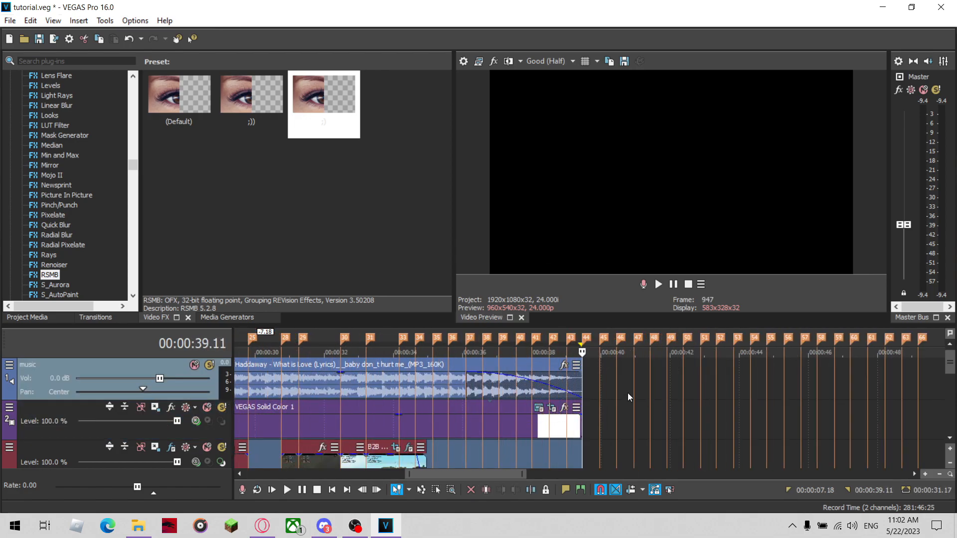
pyautogui.scroll(-6, 621, 404)
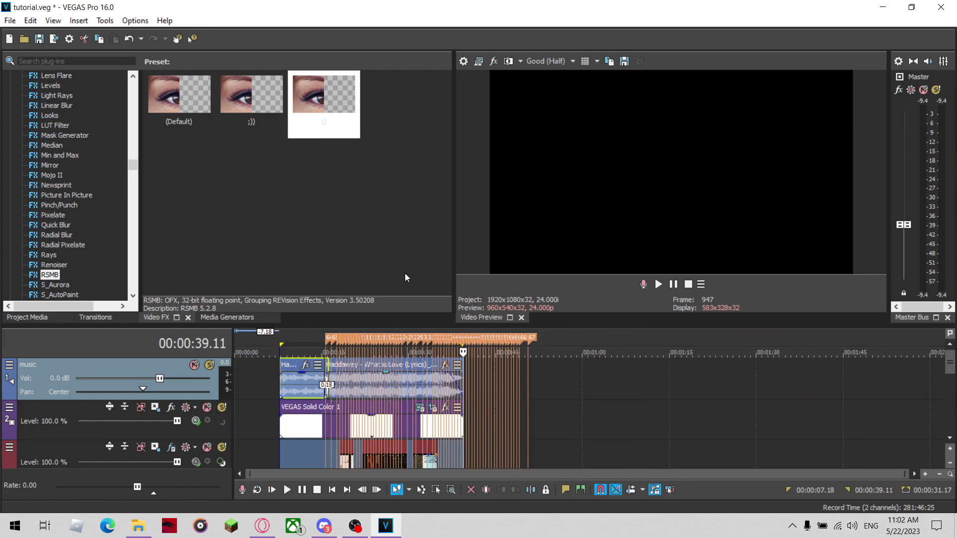
# Set the video preview quality to Good (Full).
pyautogui.click(558, 62)
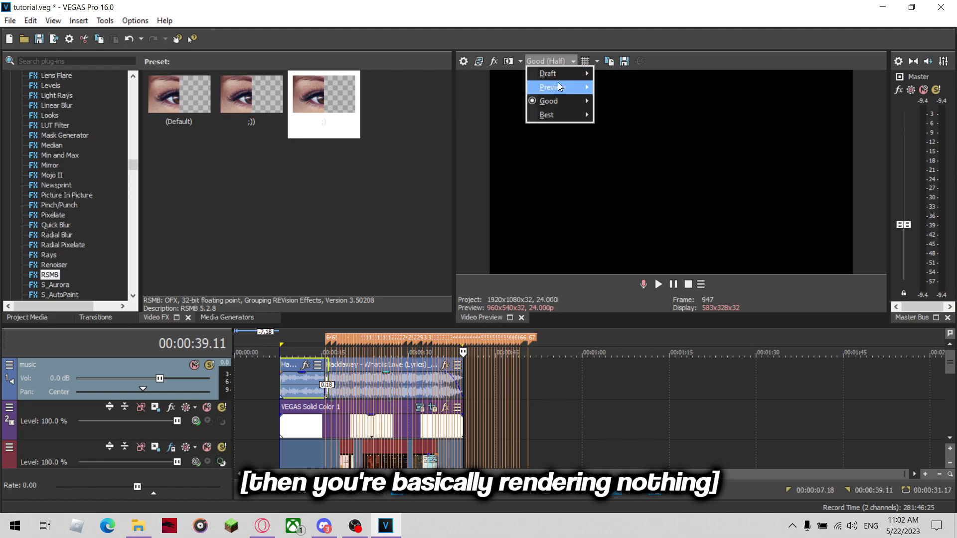
pyautogui.moveTo(575, 105)
pyautogui.click(610, 115)
# Open the Render As settings and select the Internet HD 1080p 29.97 fps template under MAGIX AVC/AAC MP4.
pyautogui.click(11, 21)
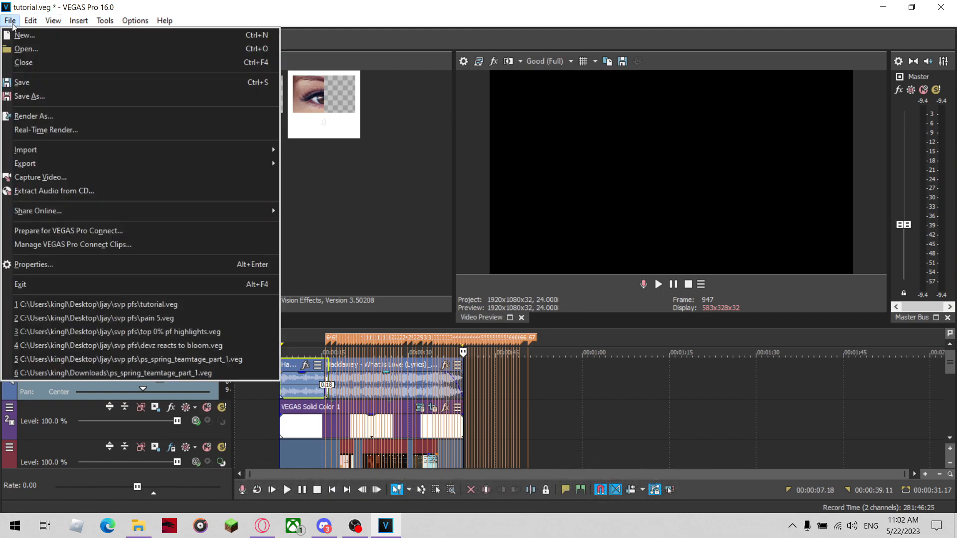
pyautogui.click(85, 119)
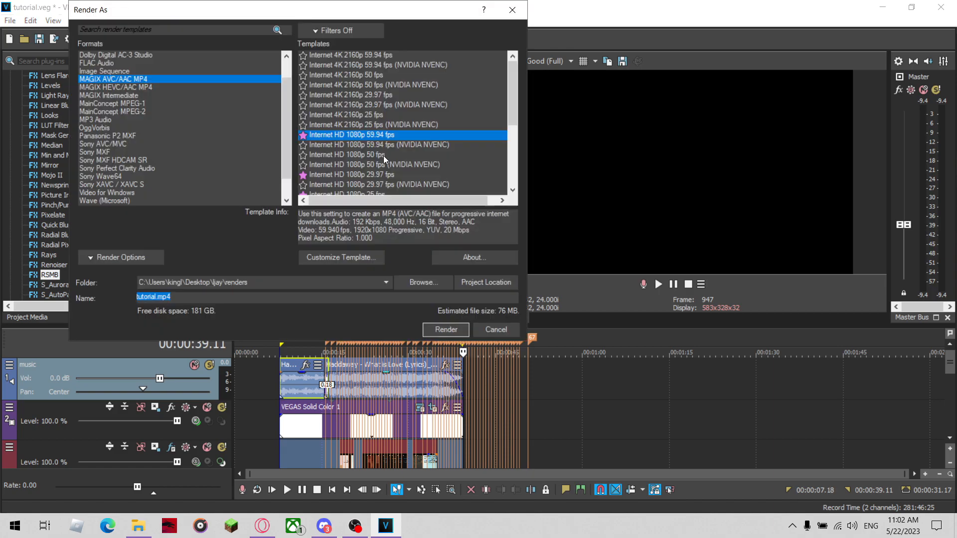
pyautogui.scroll(-5, 393, 155)
pyautogui.scroll(4, 392, 144)
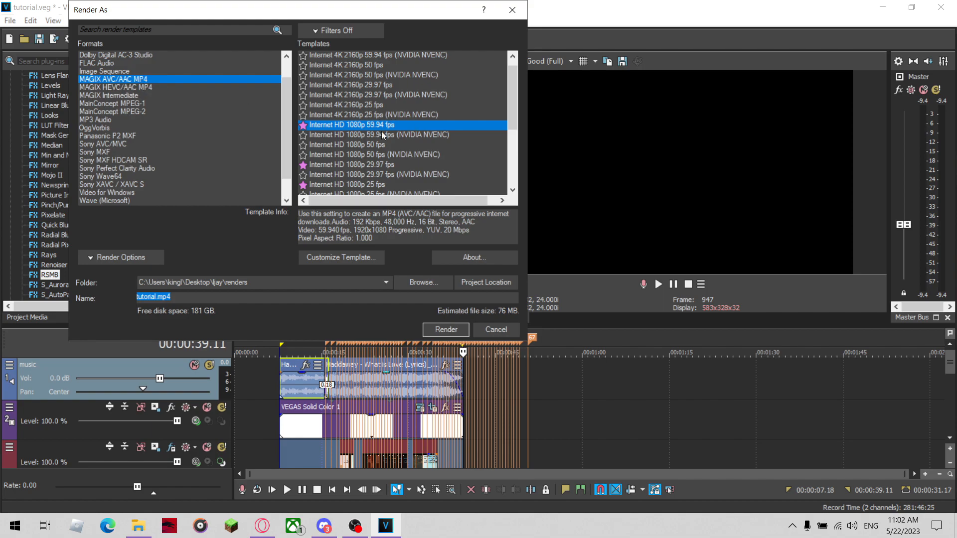
pyautogui.scroll(-5, 396, 149)
pyautogui.scroll(5, 373, 131)
pyautogui.scroll(-1, 375, 152)
pyautogui.click(381, 136)
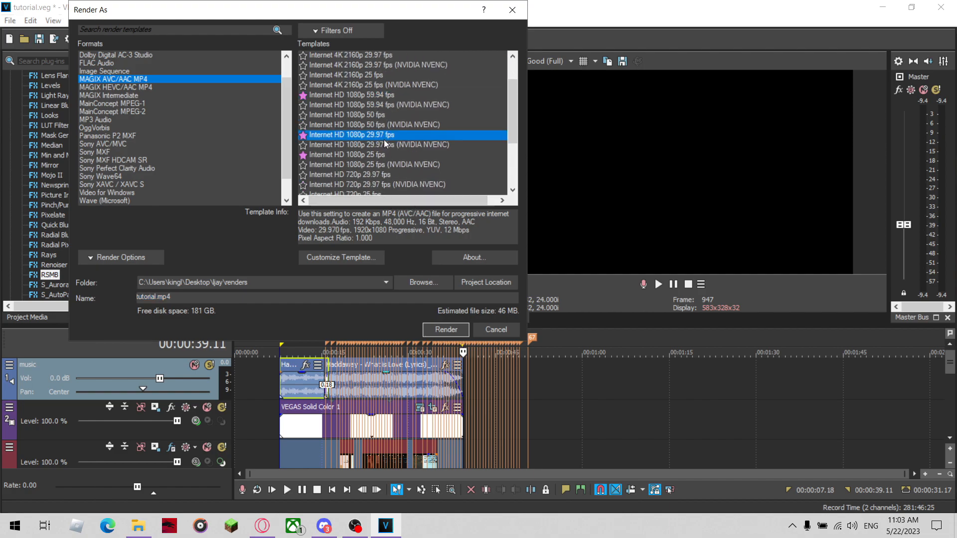
# Customize the render template for 24 fps and render tutorial.mp4 with the Internet HD 1080p 24 fps template.
pyautogui.click(372, 260)
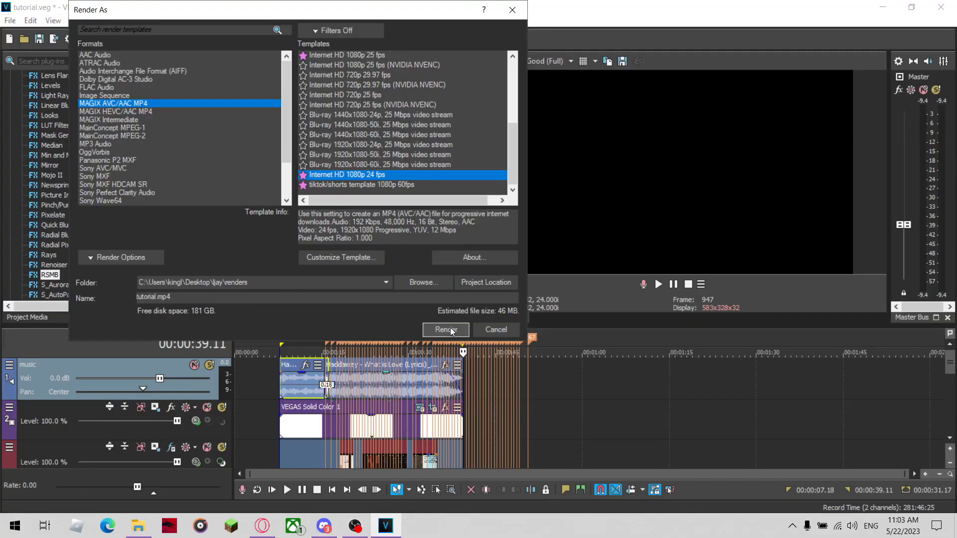
pyautogui.click(451, 327)
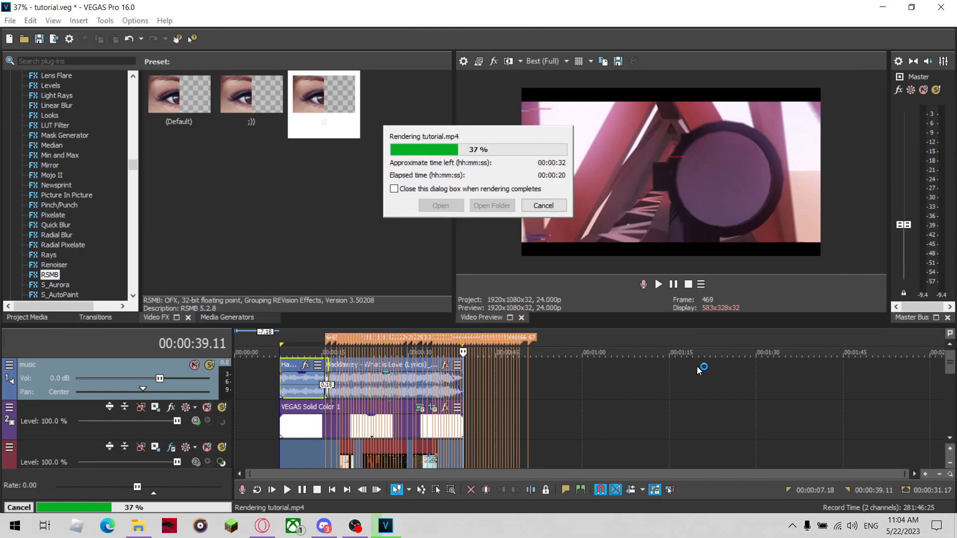